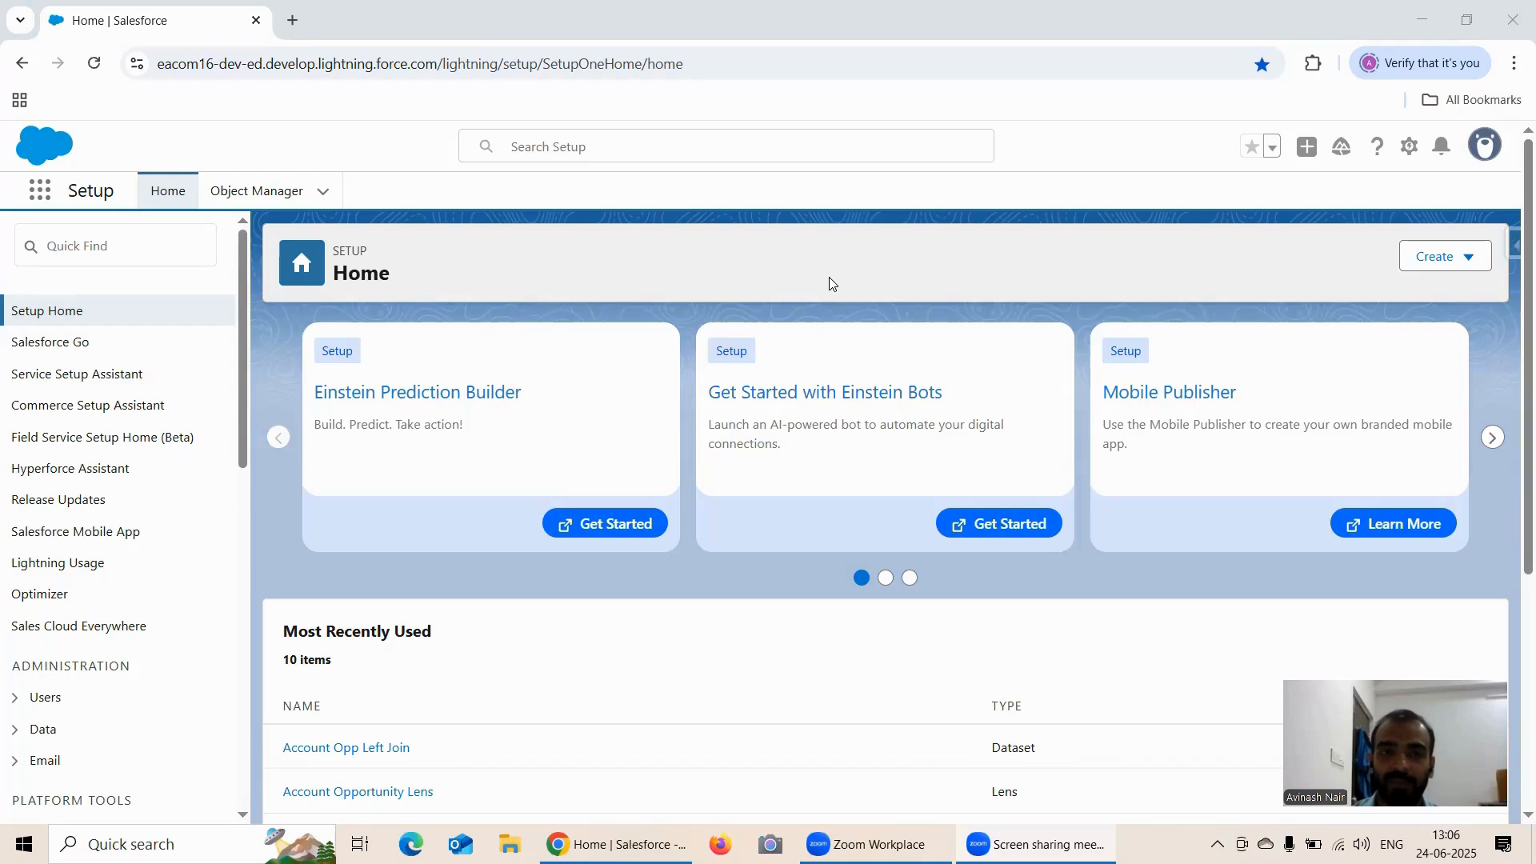
Step: Open the Account Opp Left Join dataset as a new lens in Analytics Studio and bring up the available table types
click(40, 186)
click(112, 350)
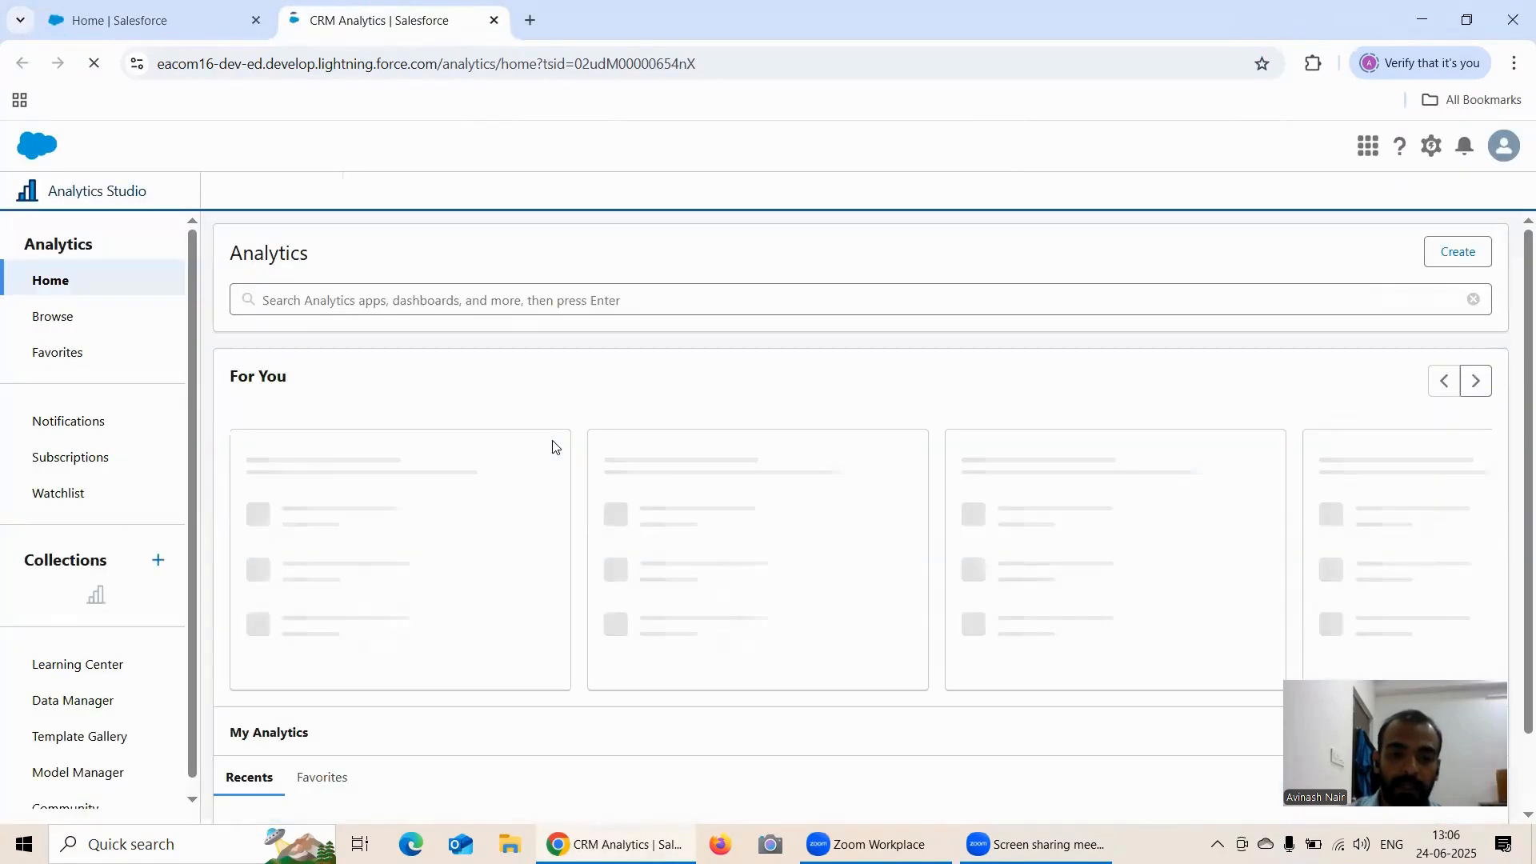
click(373, 510)
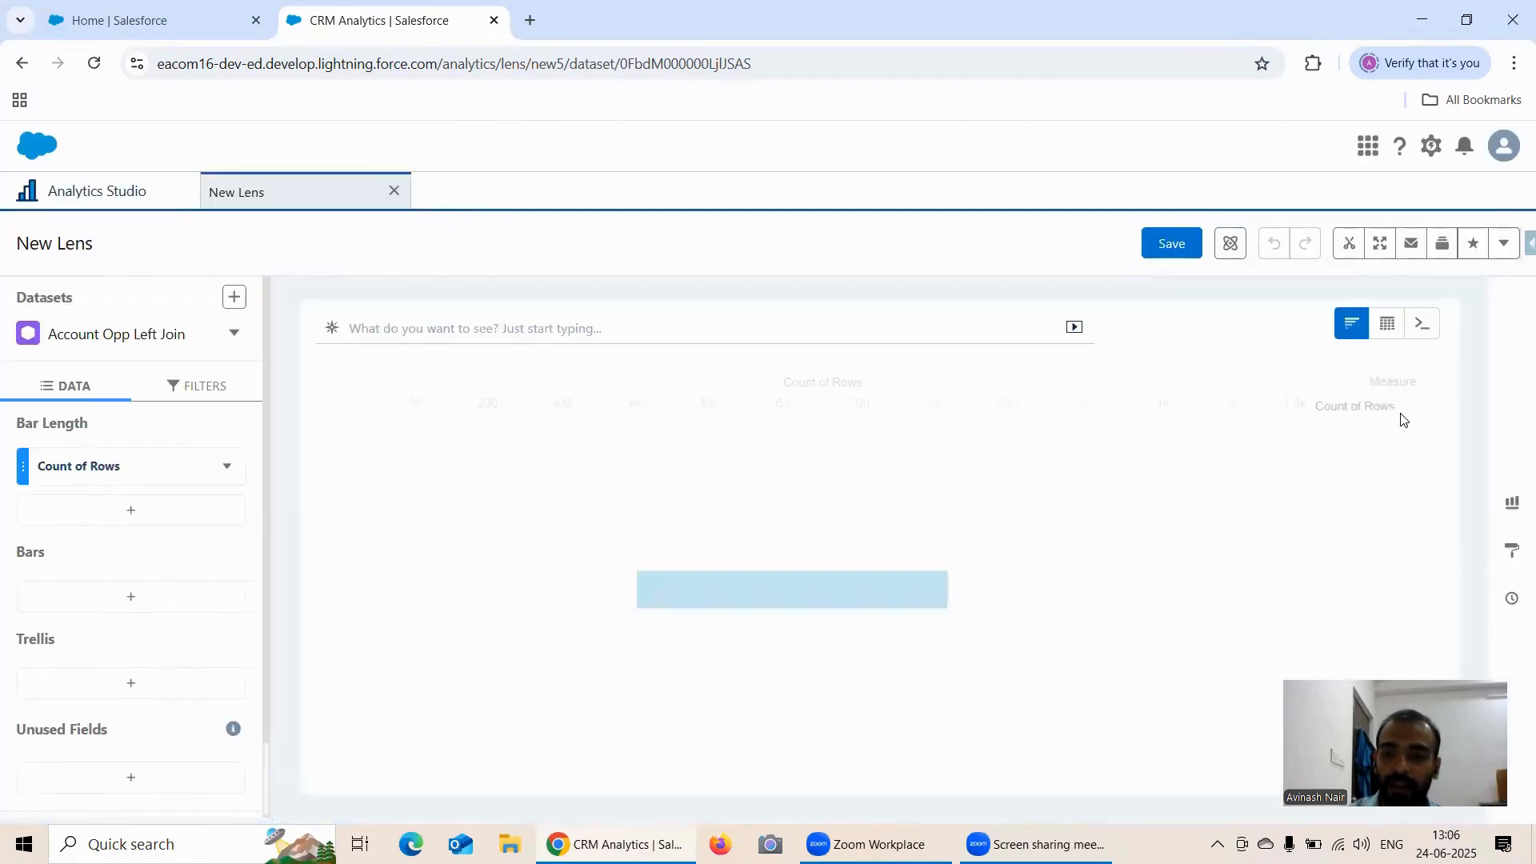
click(1387, 326)
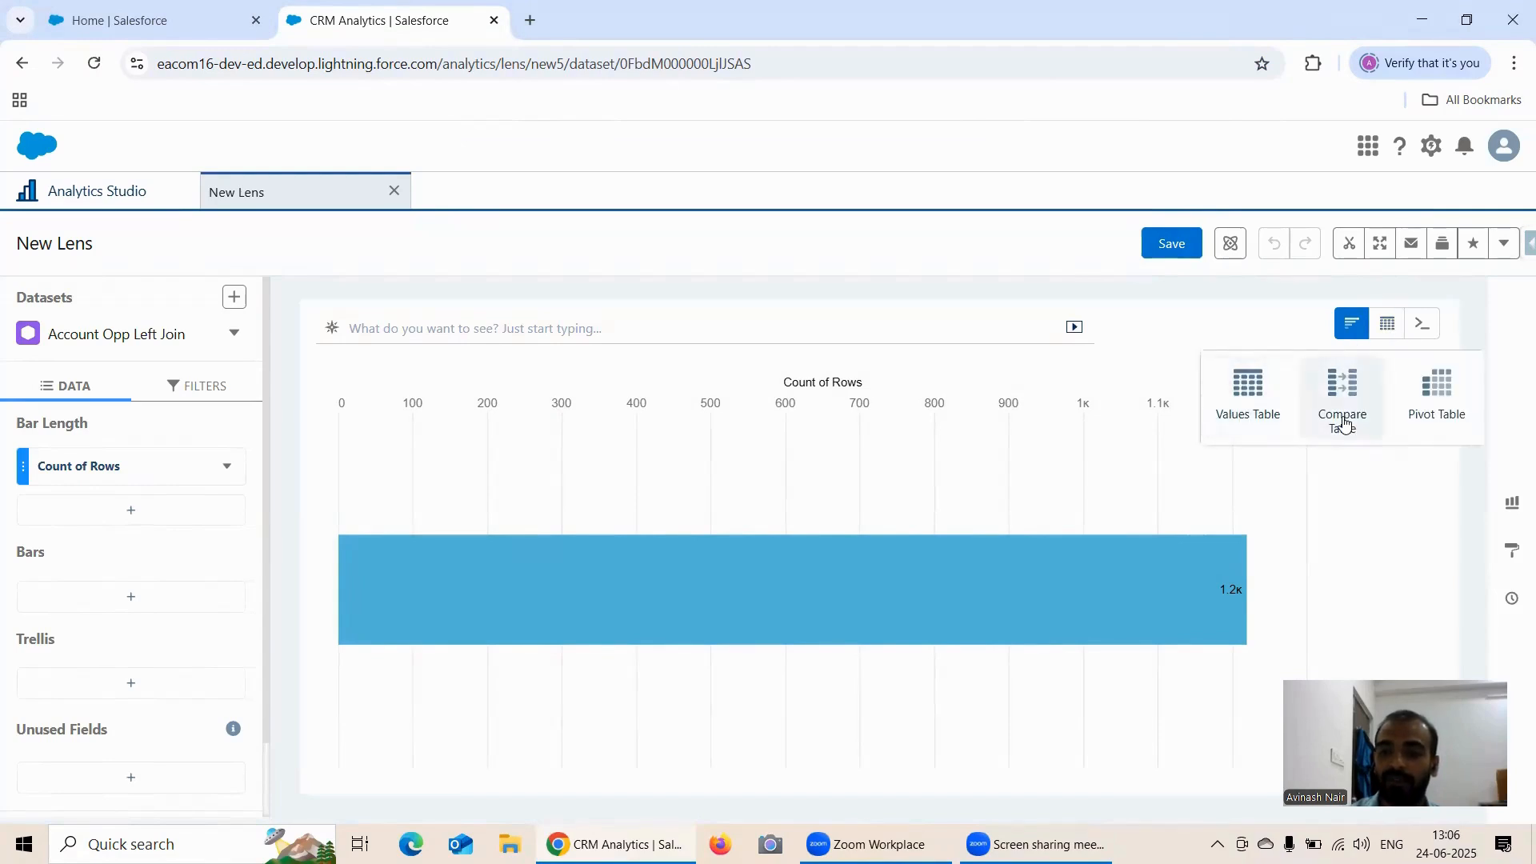
Step: Duplicate the lens's browser tab twice and return to the original lens tab
right_click(372, 18)
click(448, 193)
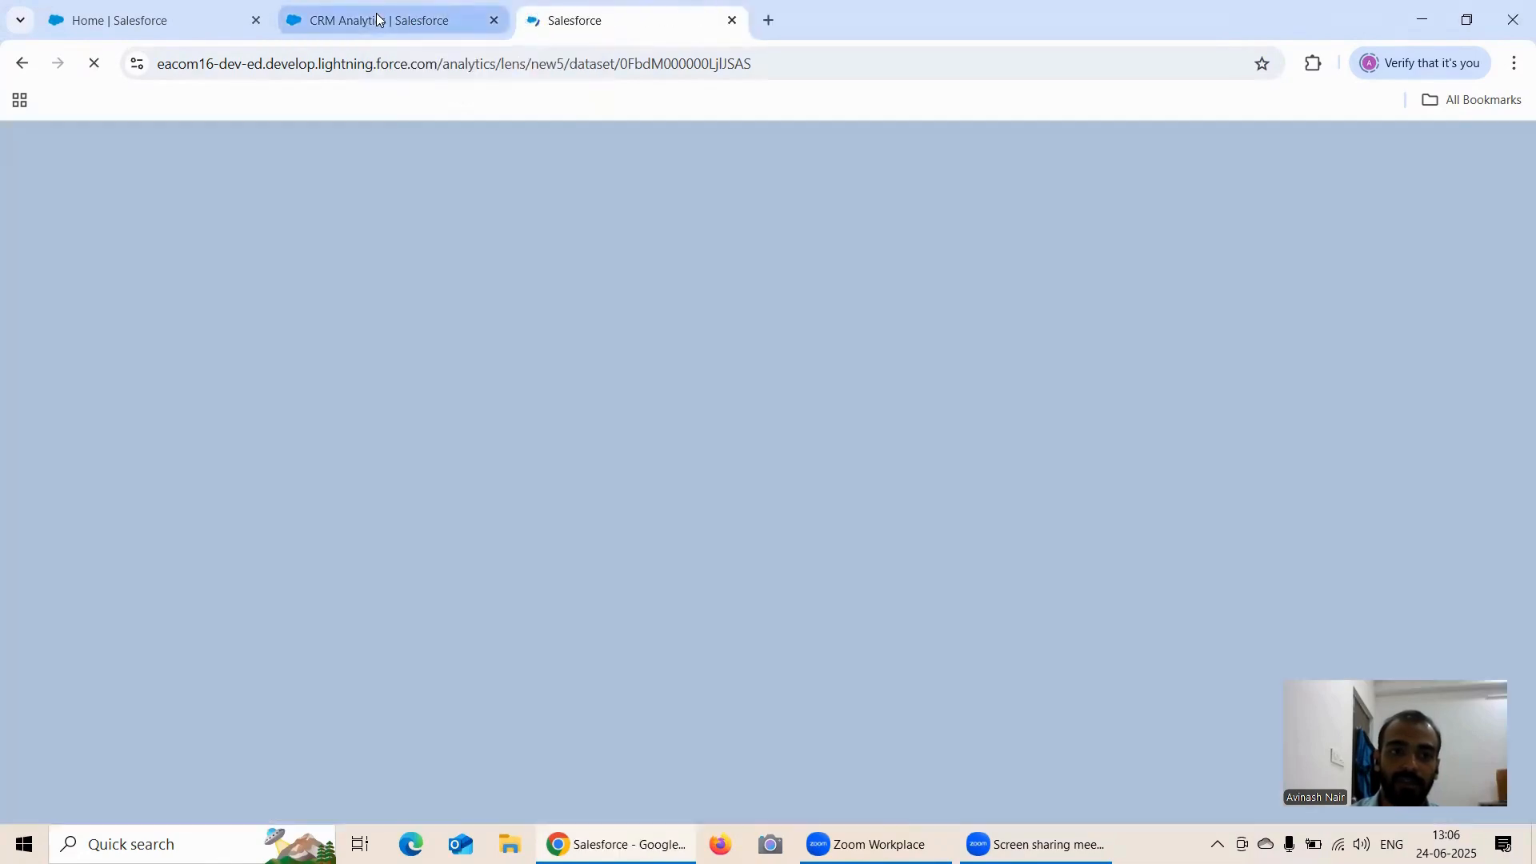
right_click(376, 18)
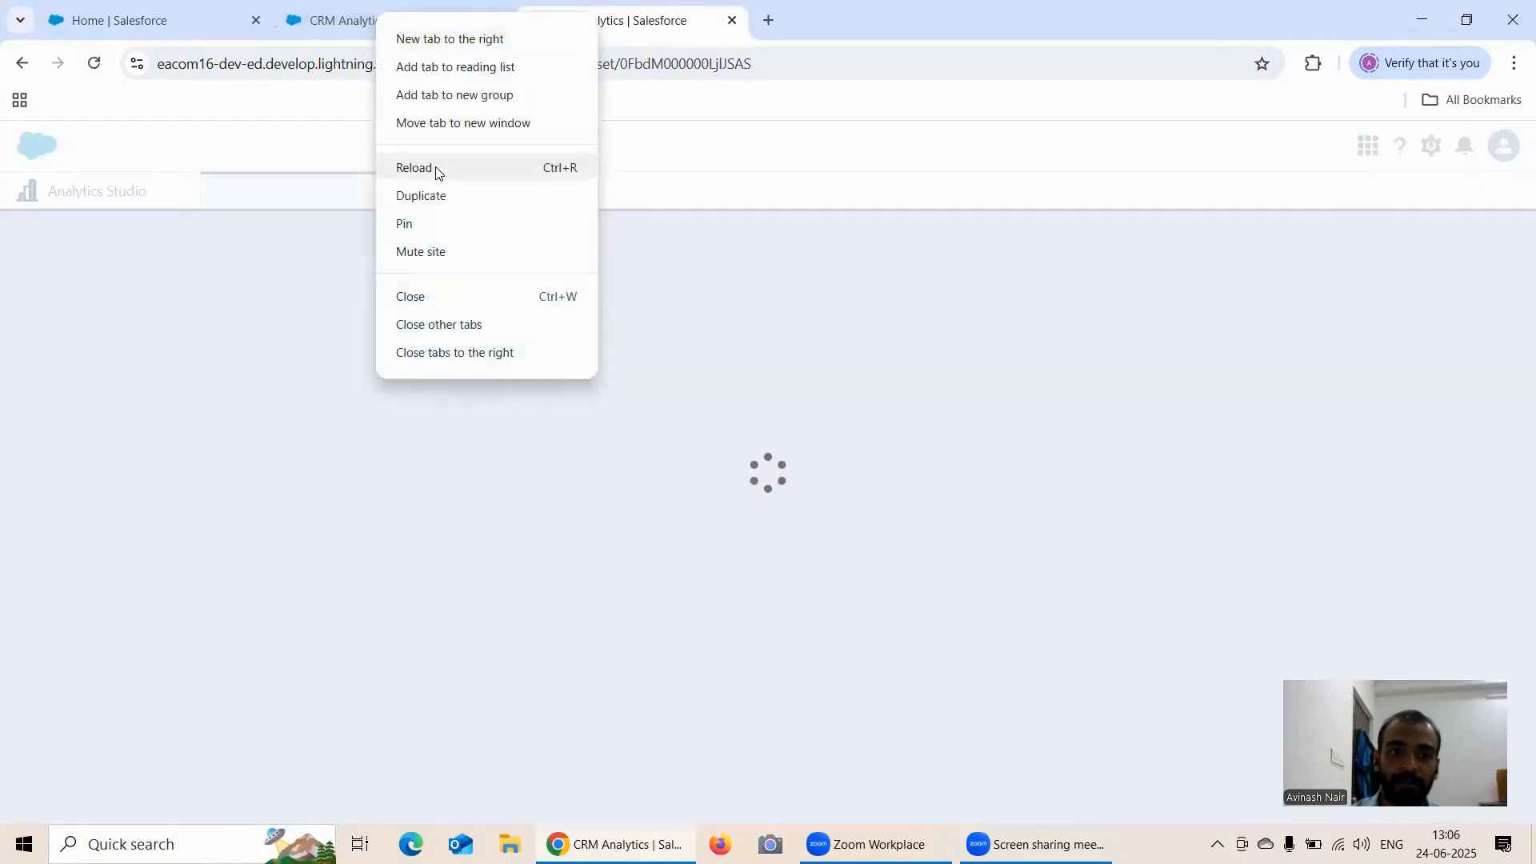
click(438, 192)
click(353, 29)
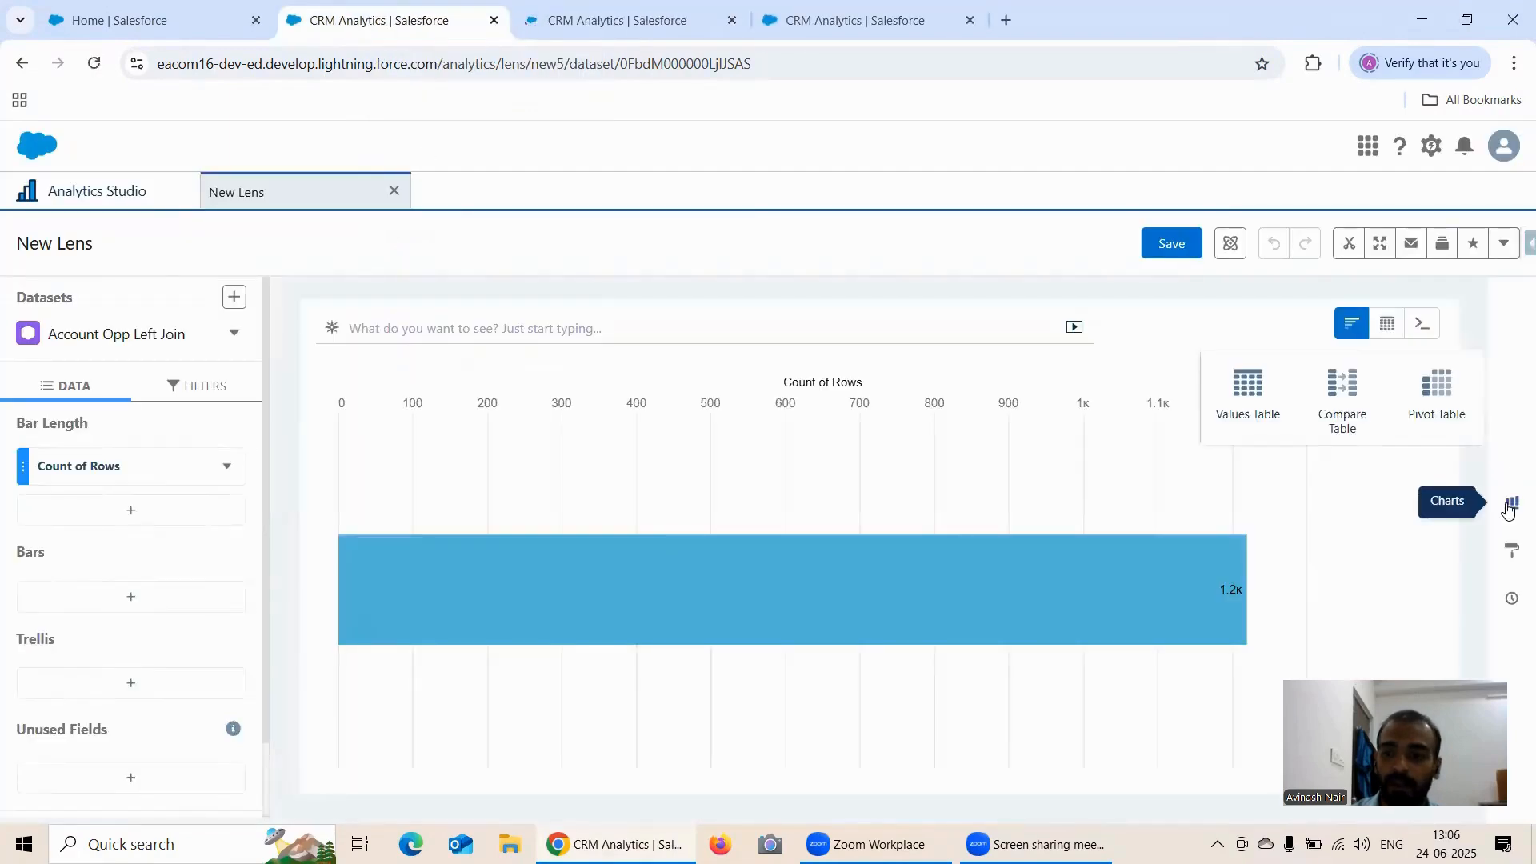
Step: Switch the lens to a Values Table and check the information about its query limit
click(1247, 392)
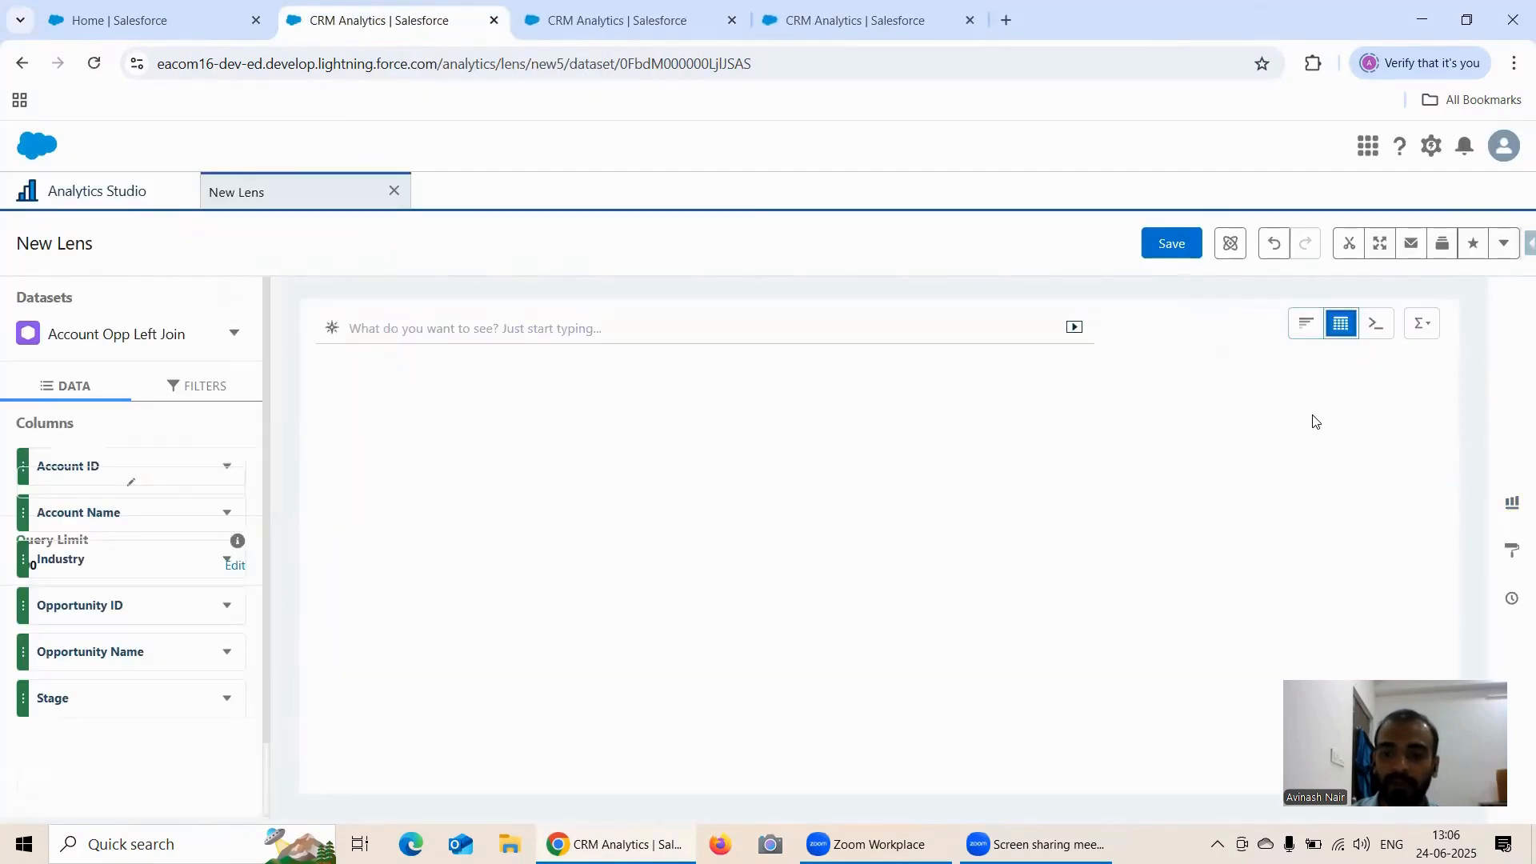
scroll(200, 544, down, 2)
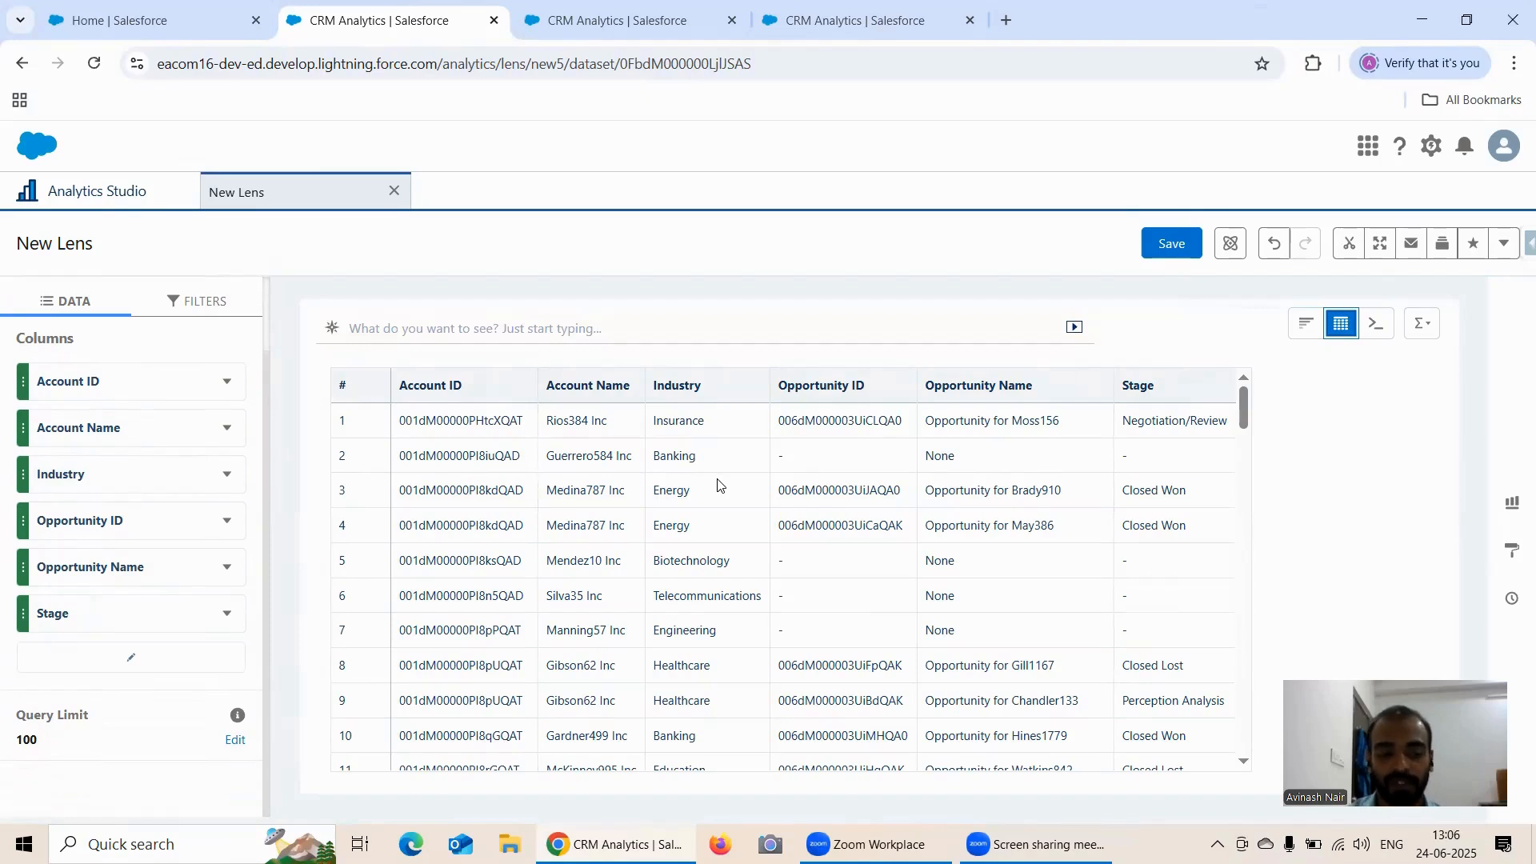
mouse_move(237, 719)
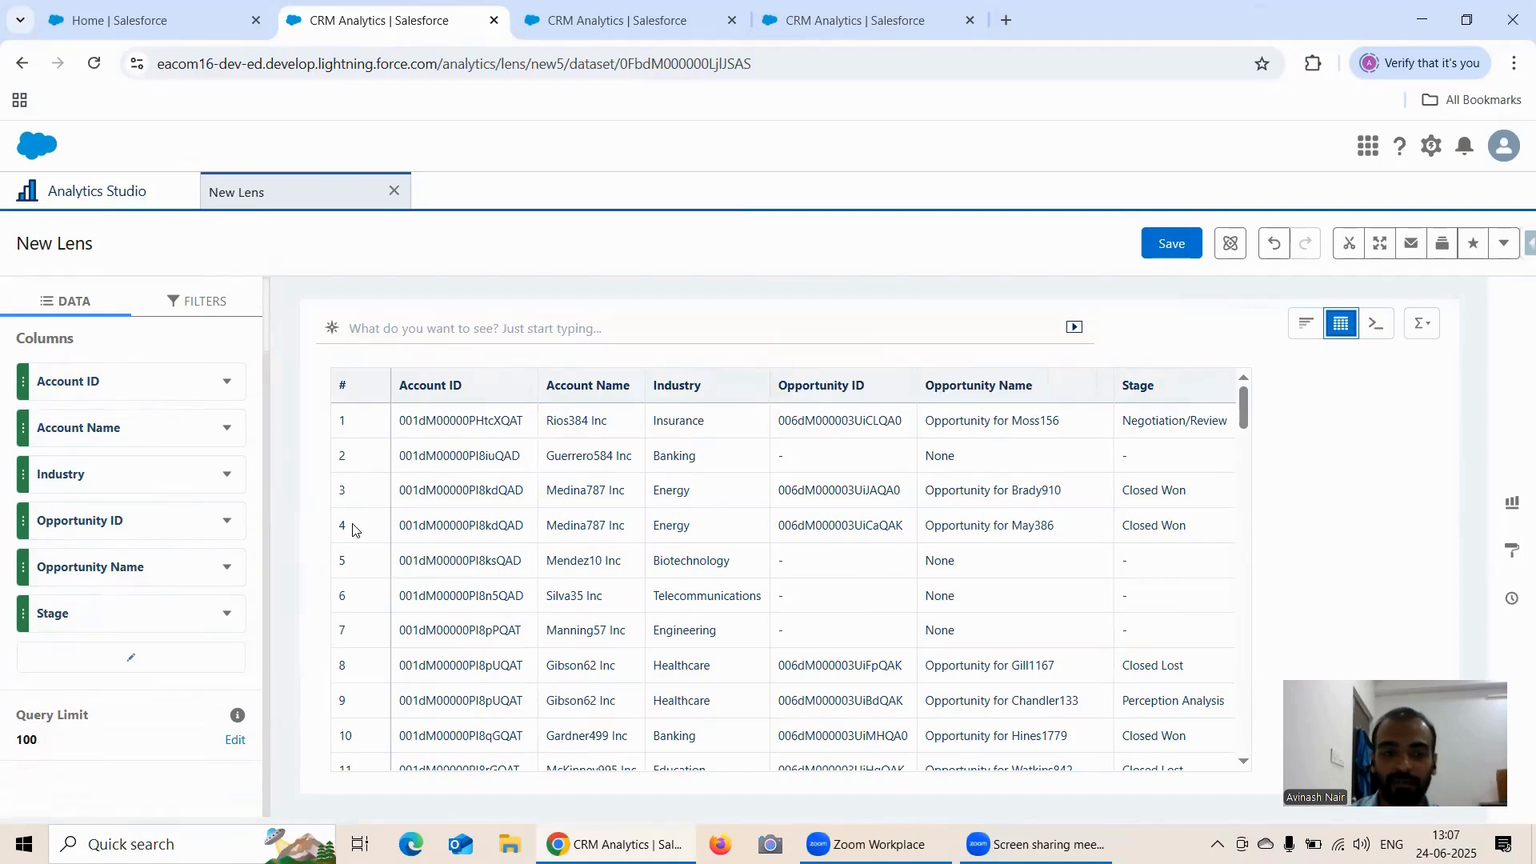
Step: Add the Amount, Created Date, Billing Country and Stage Bucket columns to the Values Table
click(130, 658)
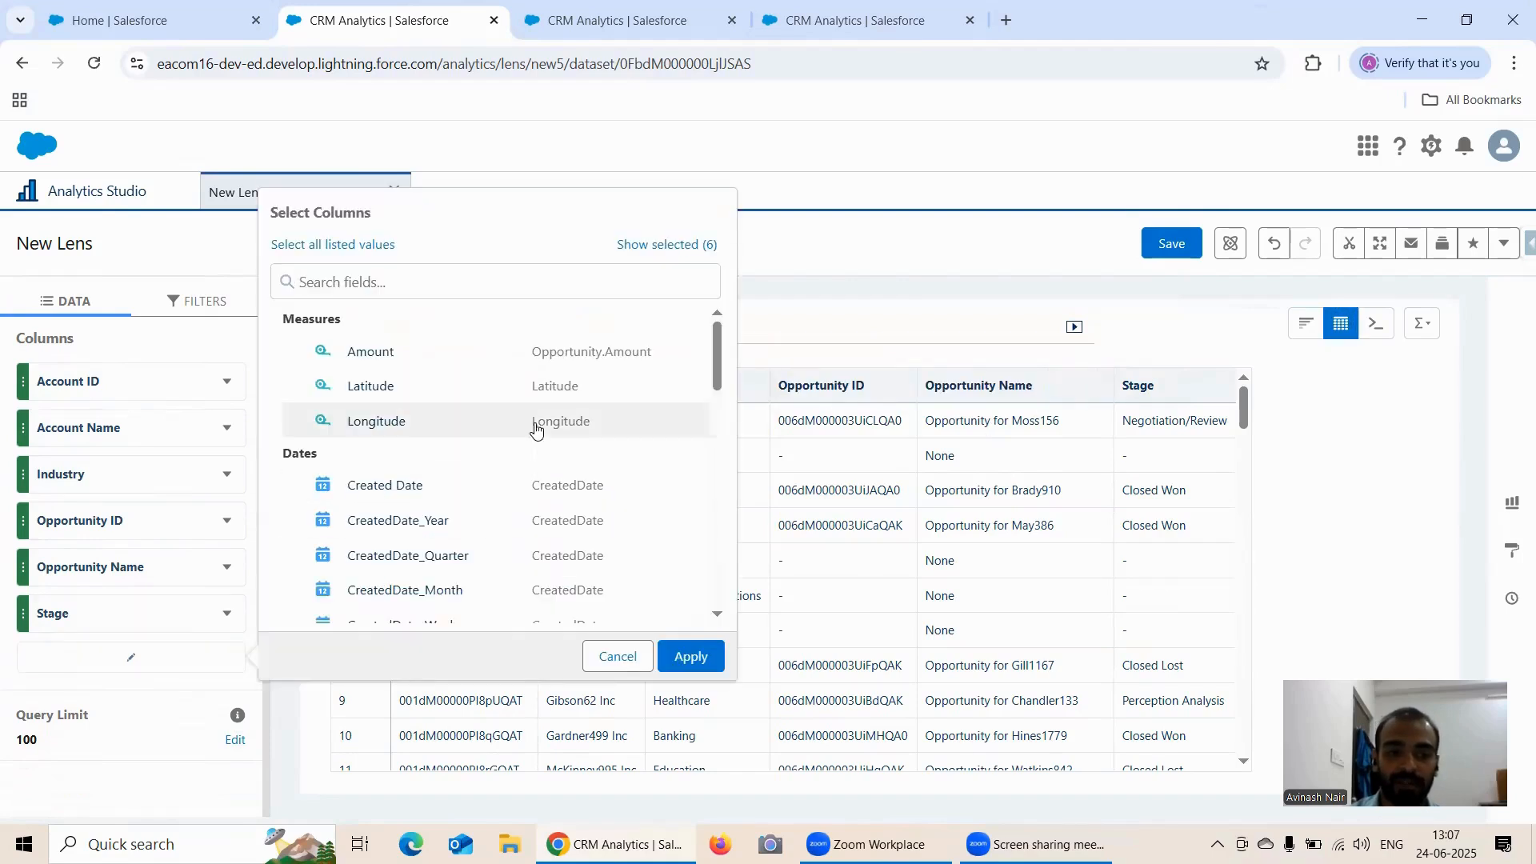
scroll(580, 479, down, 1)
scroll(564, 456, up, 1)
click(434, 363)
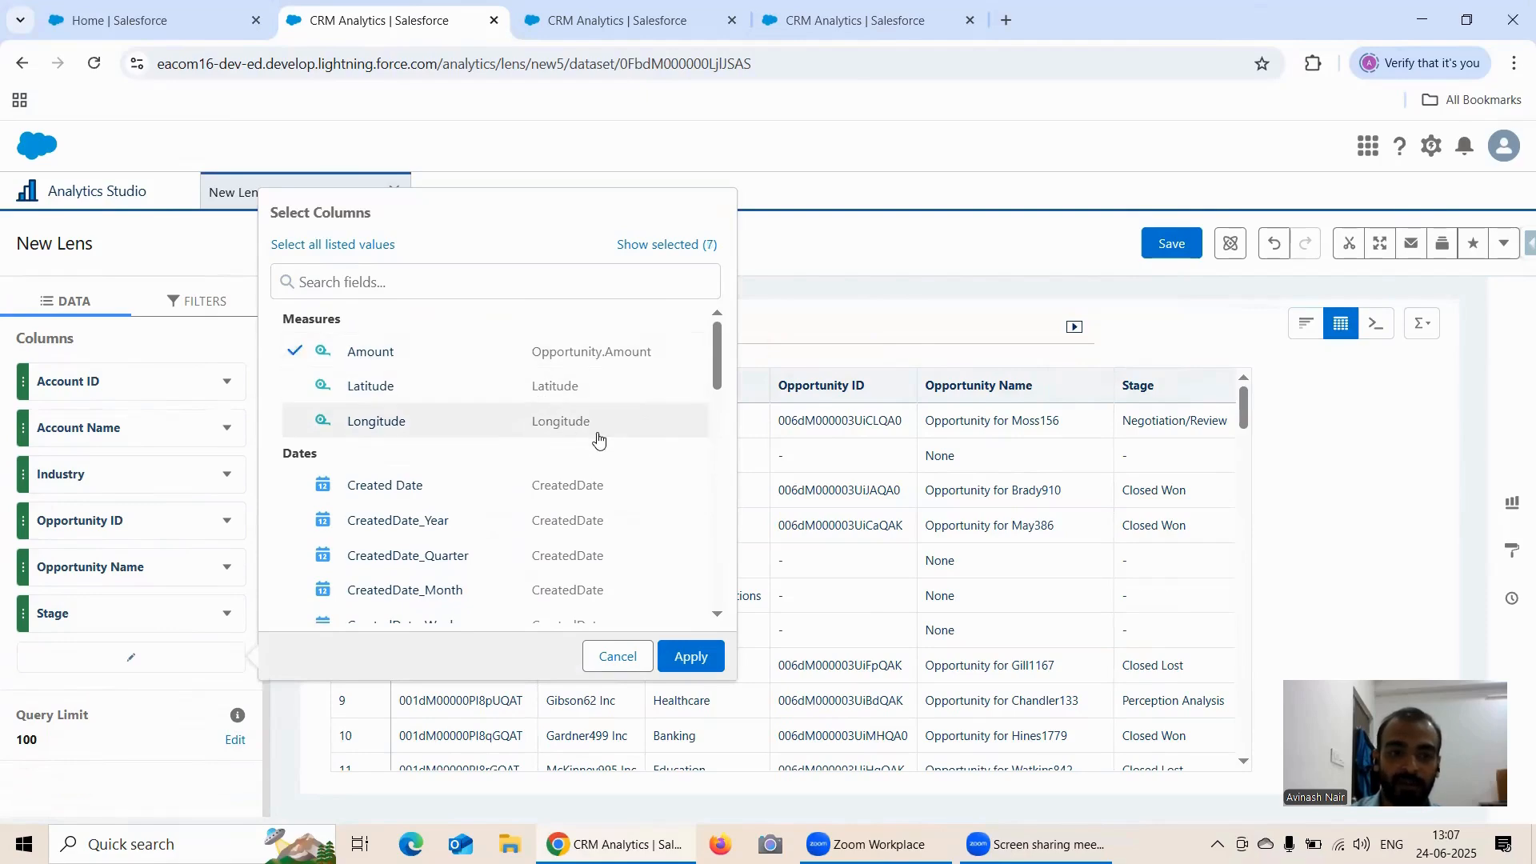
scroll(597, 439, down, 5)
scroll(598, 441, up, 4)
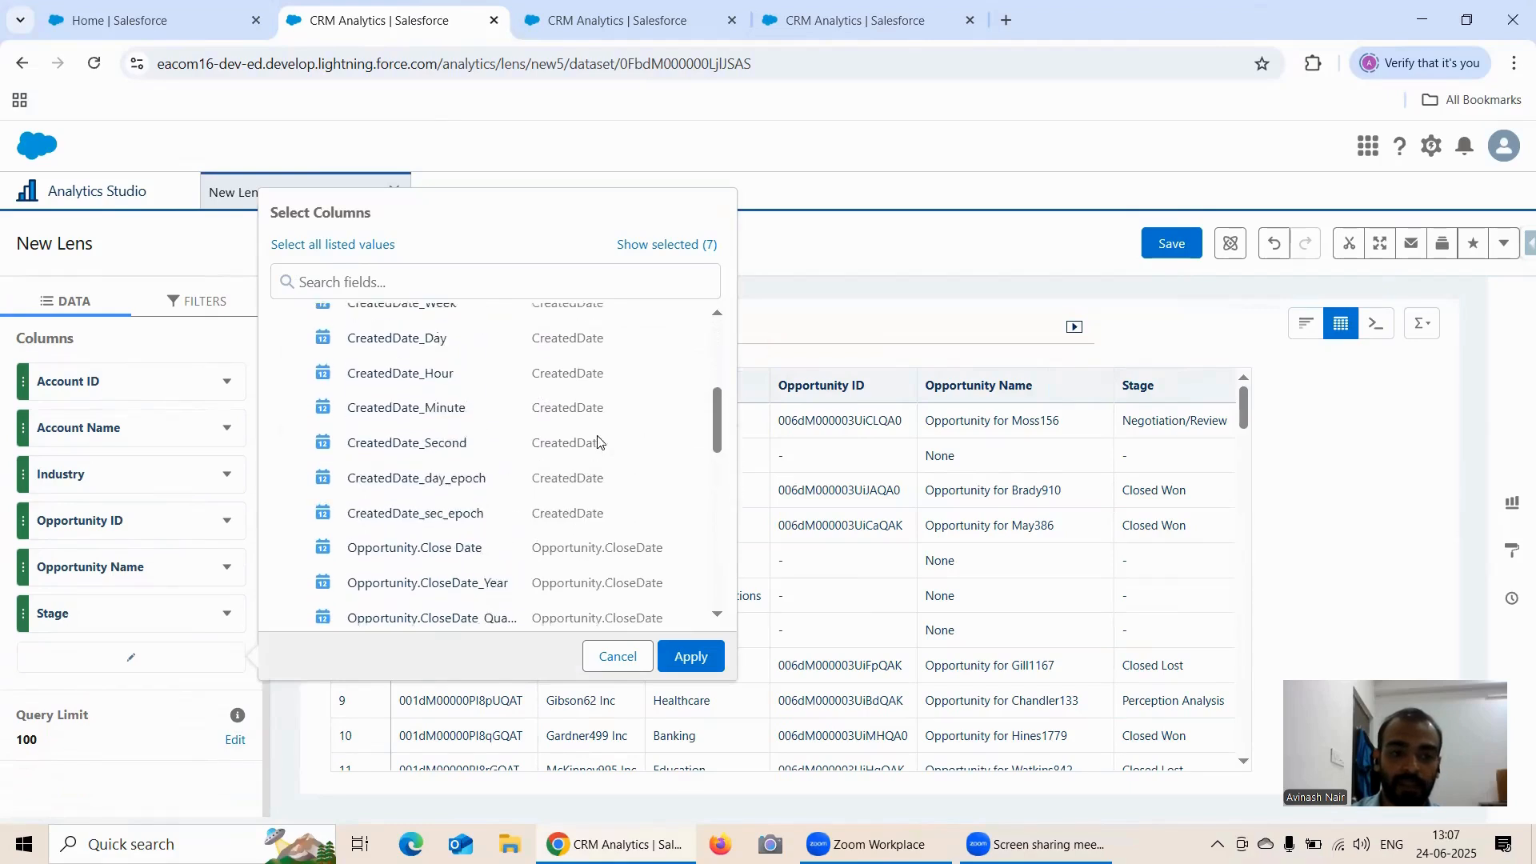
click(416, 385)
scroll(565, 446, down, 5)
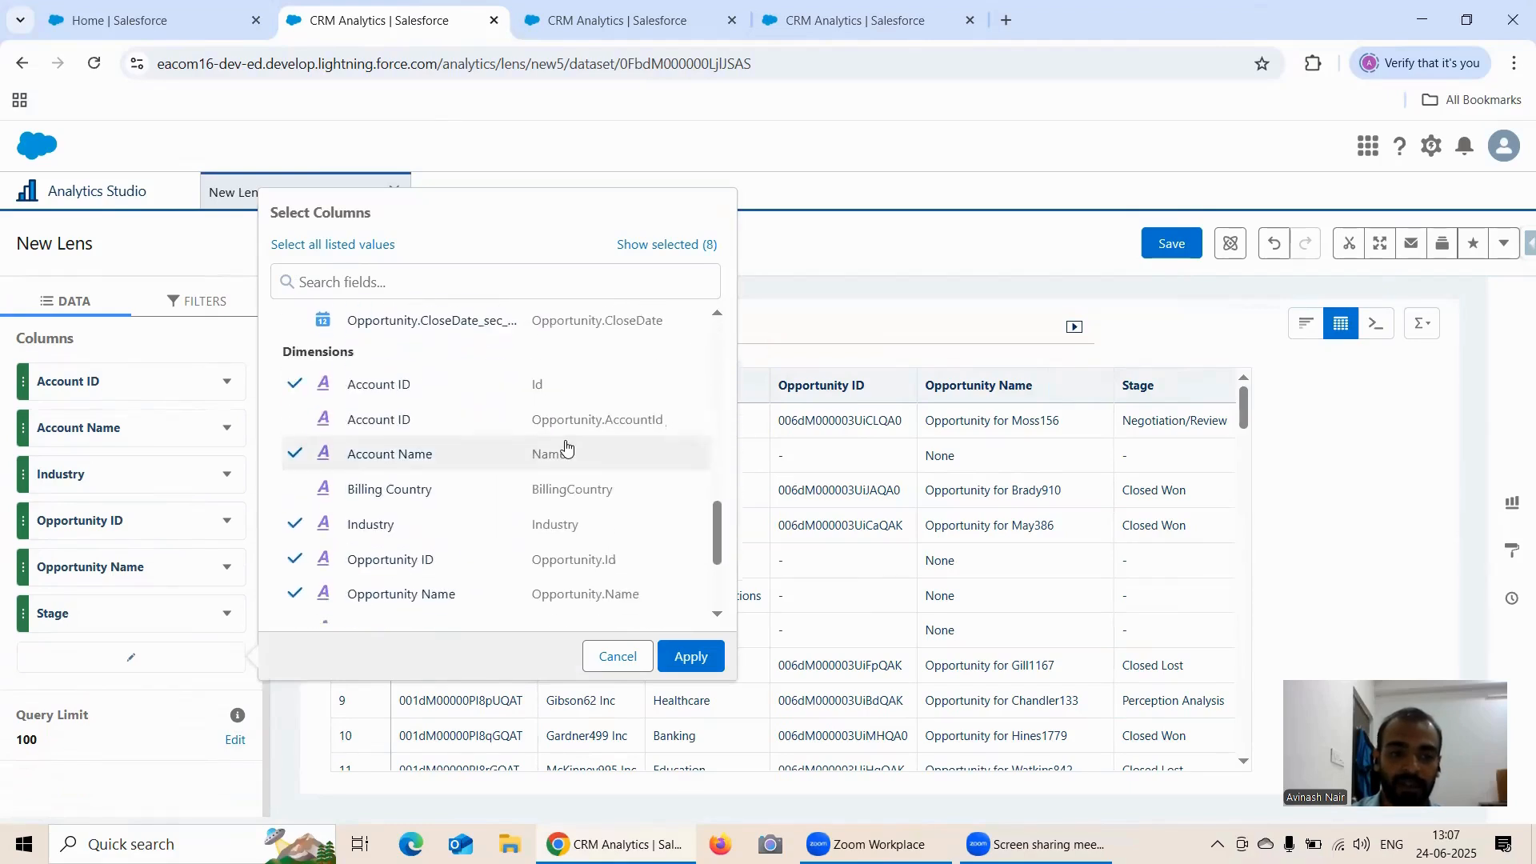
scroll(532, 448, down, 2)
click(512, 396)
scroll(543, 441, down, 2)
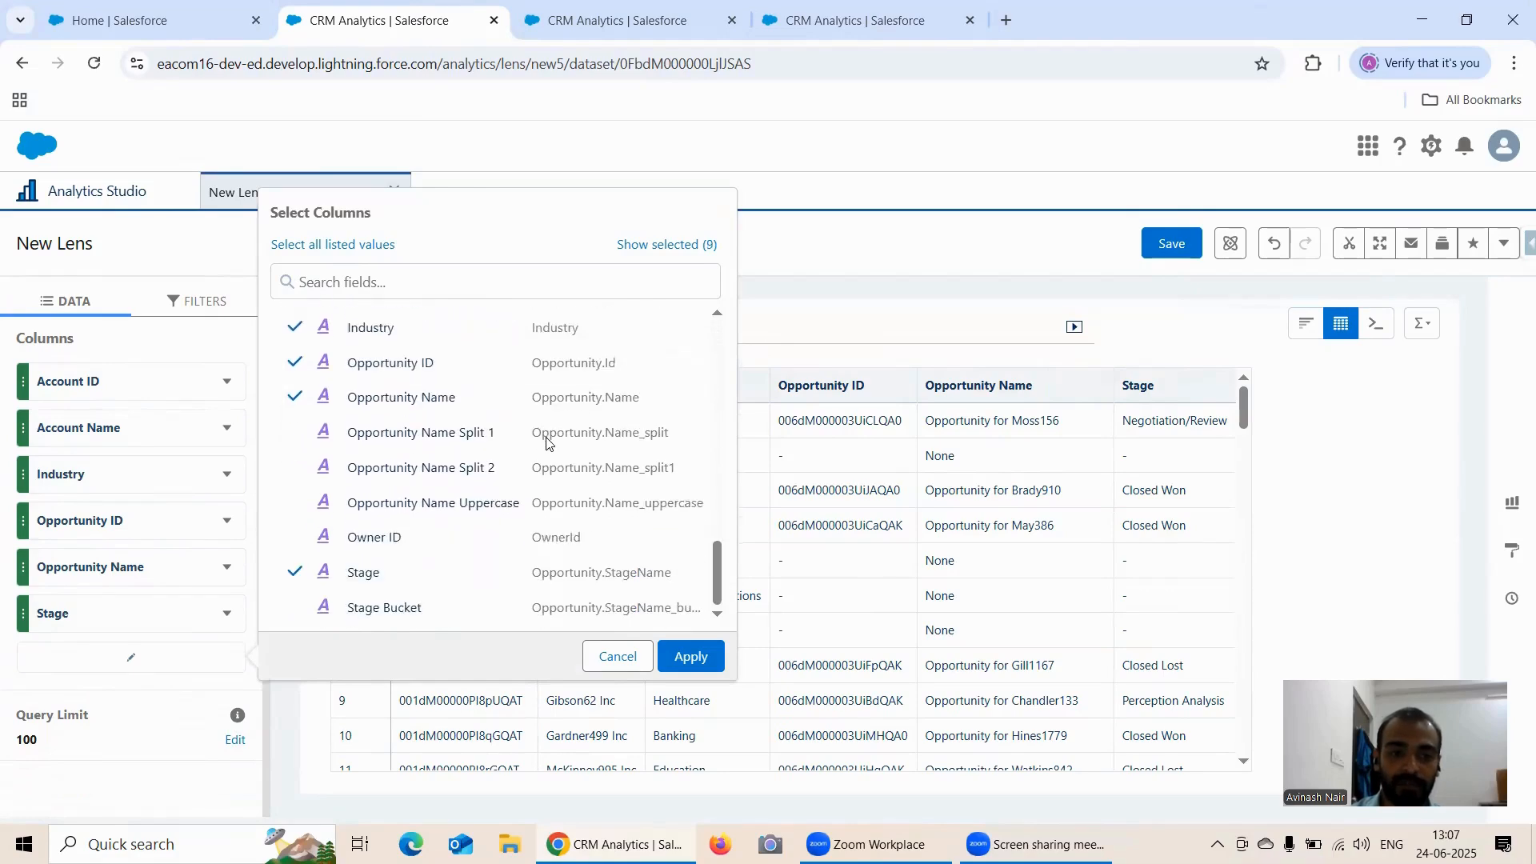
click(411, 610)
click(692, 656)
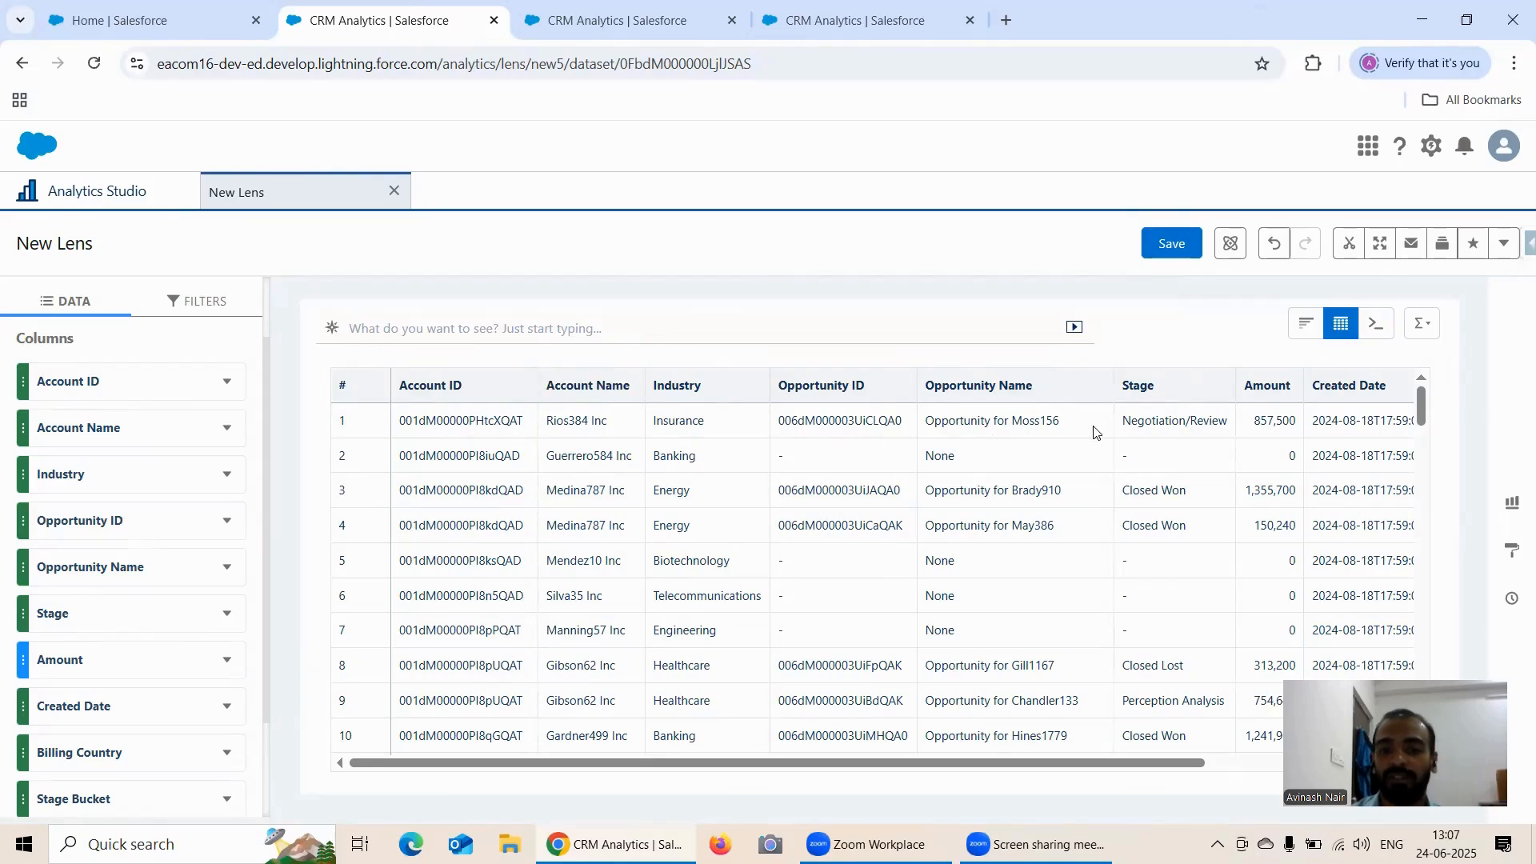
Step: Review the Values Table's added columns, the fields available for filtering and the query limit setting
drag(1043, 764, 1212, 769)
scroll(670, 687, left, 5)
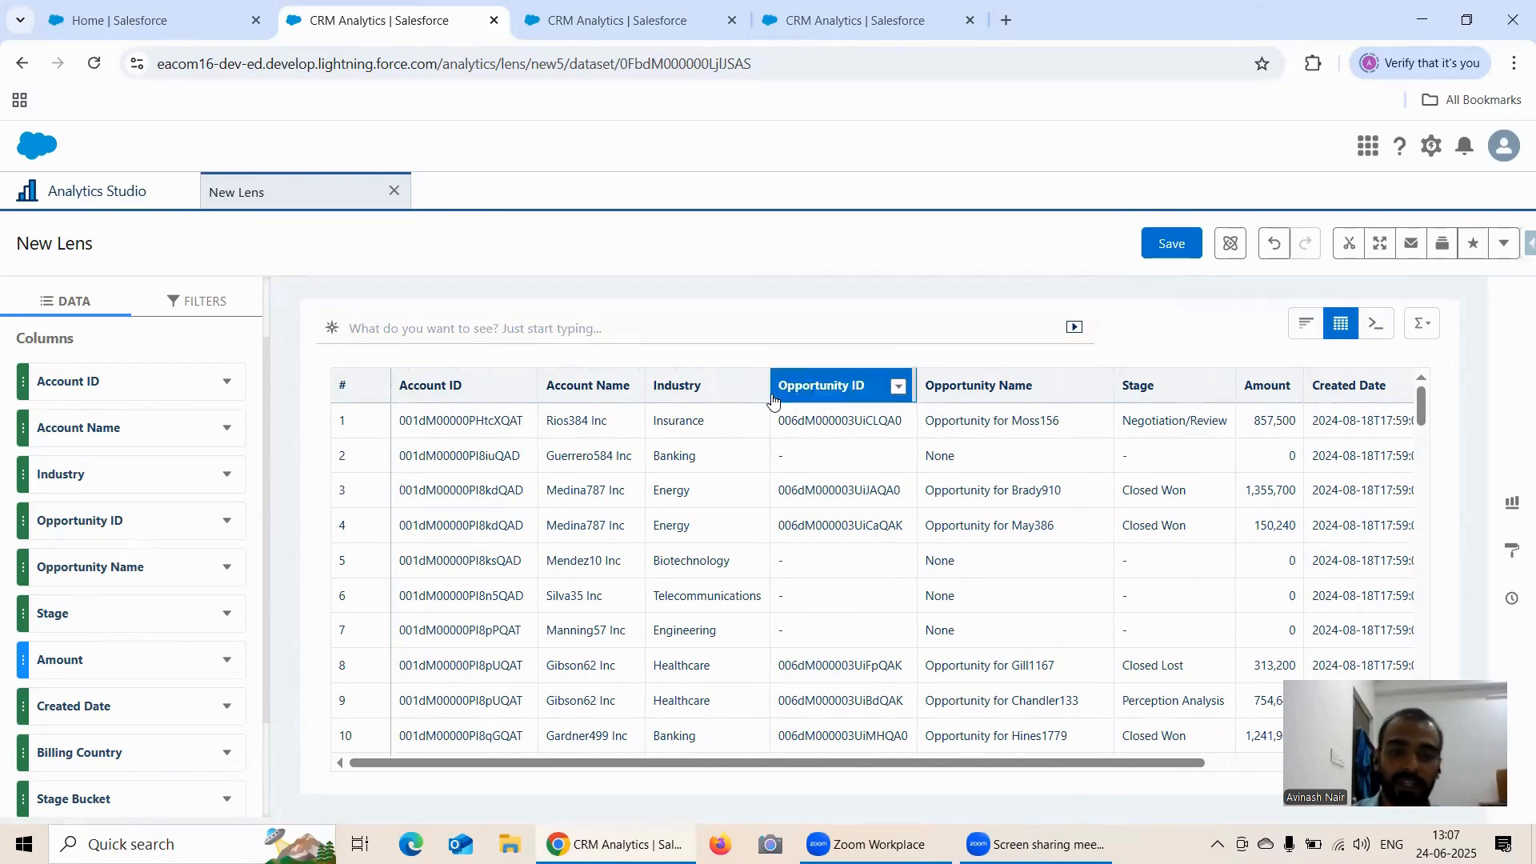
click(196, 301)
click(131, 382)
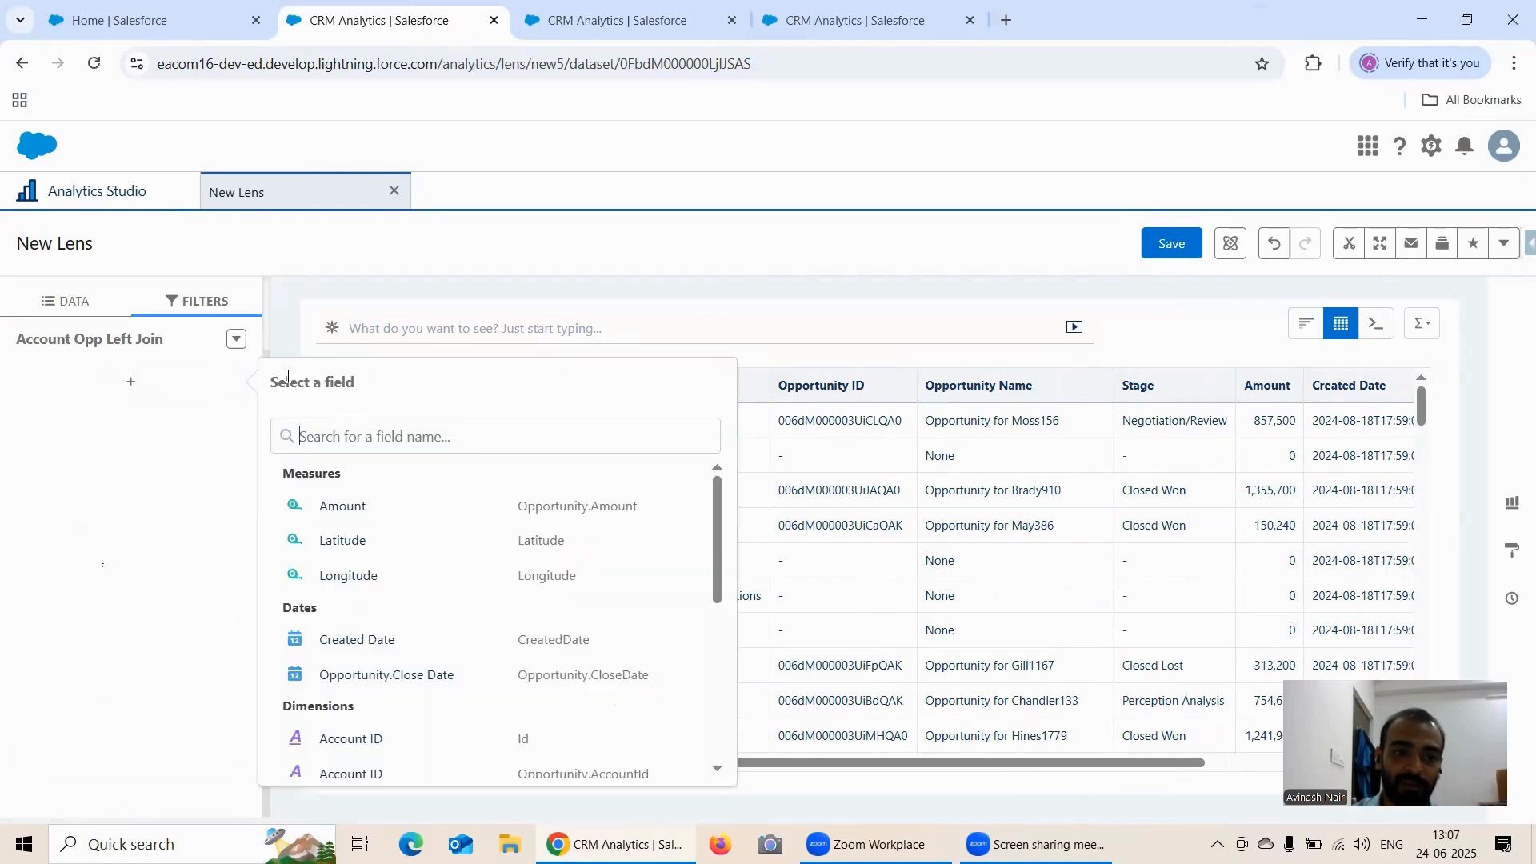
click(236, 528)
click(83, 300)
scroll(217, 492, down, 2)
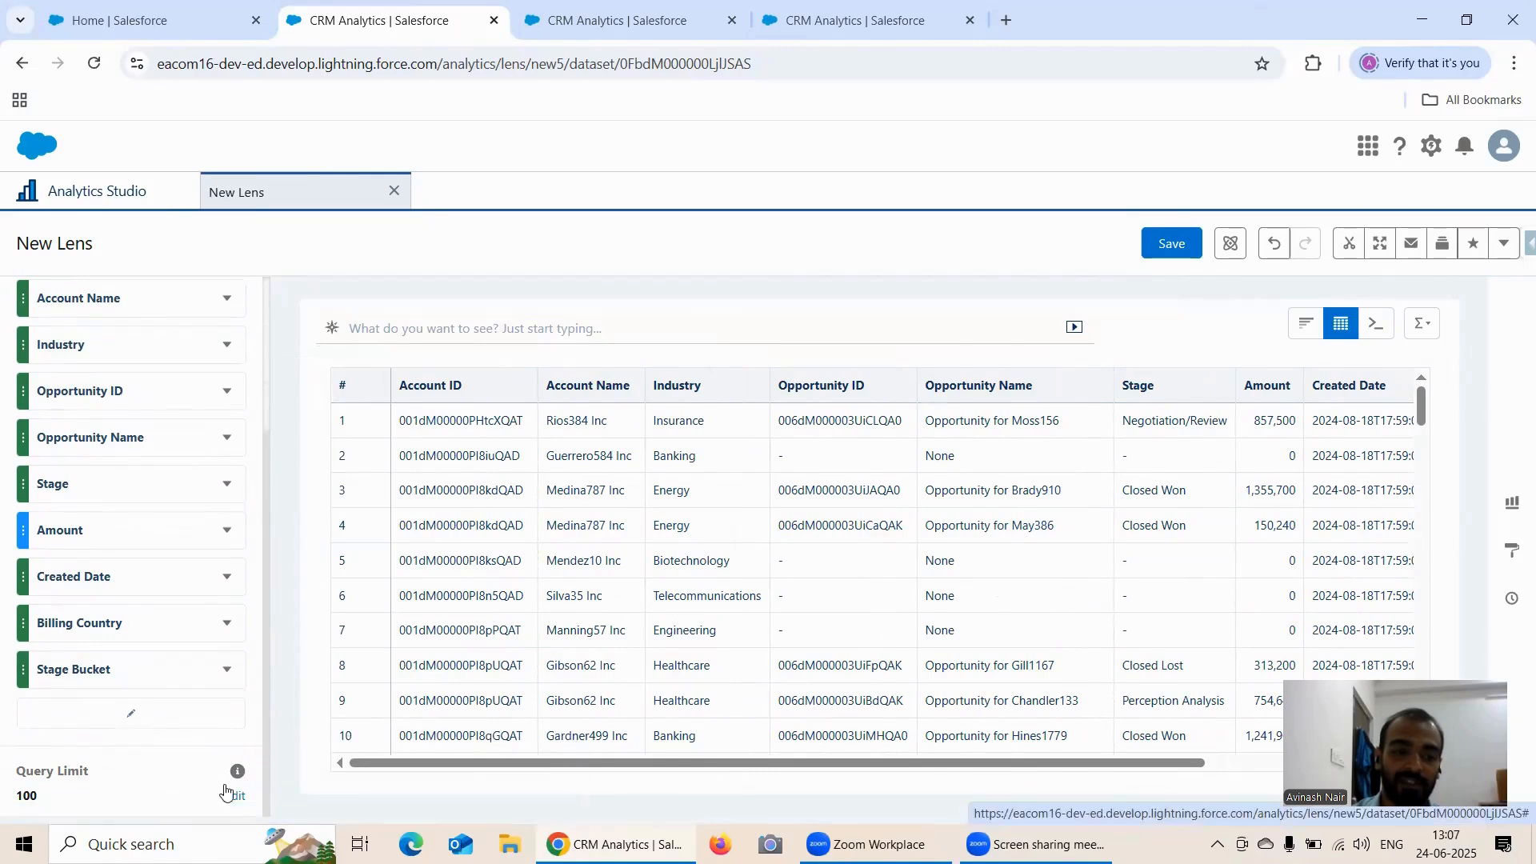
scroll(160, 543, up, 3)
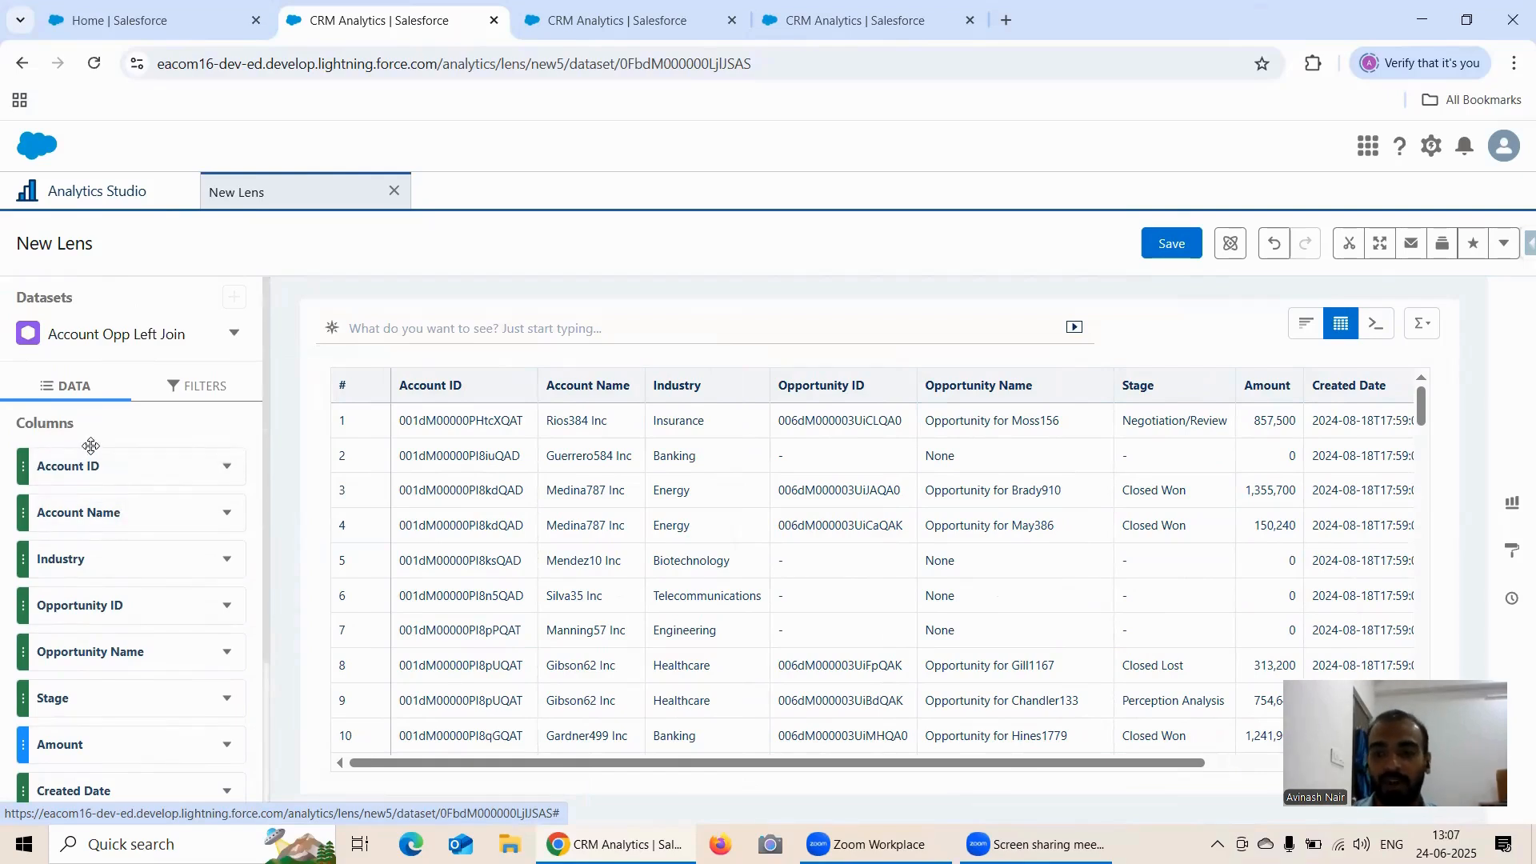
Step: Switch the second lens to a Compare Table and compare its data settings with those of the Values Table
click(566, 32)
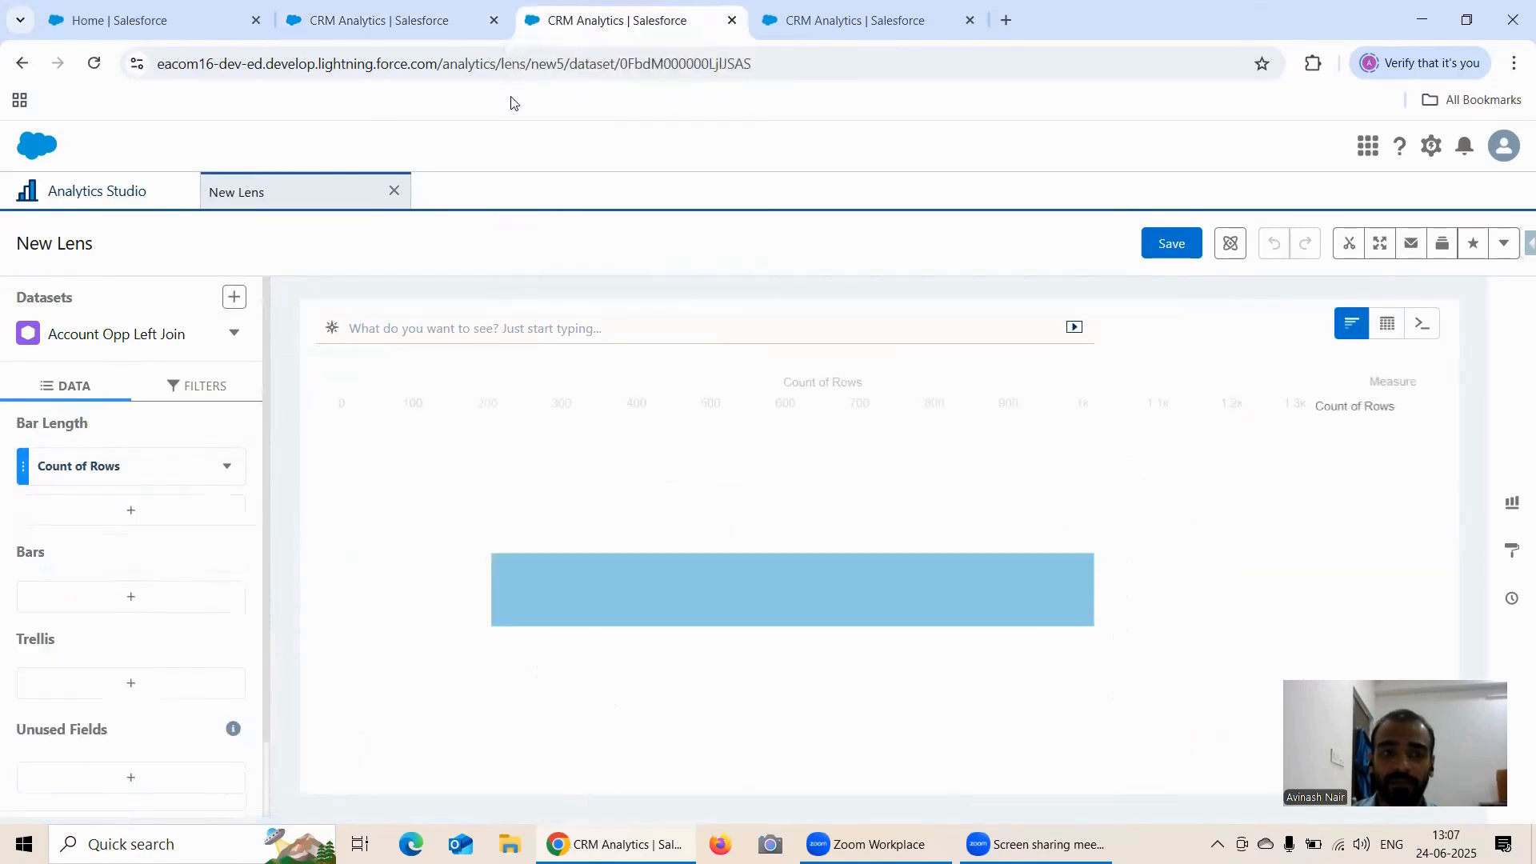
click(1388, 323)
click(1245, 391)
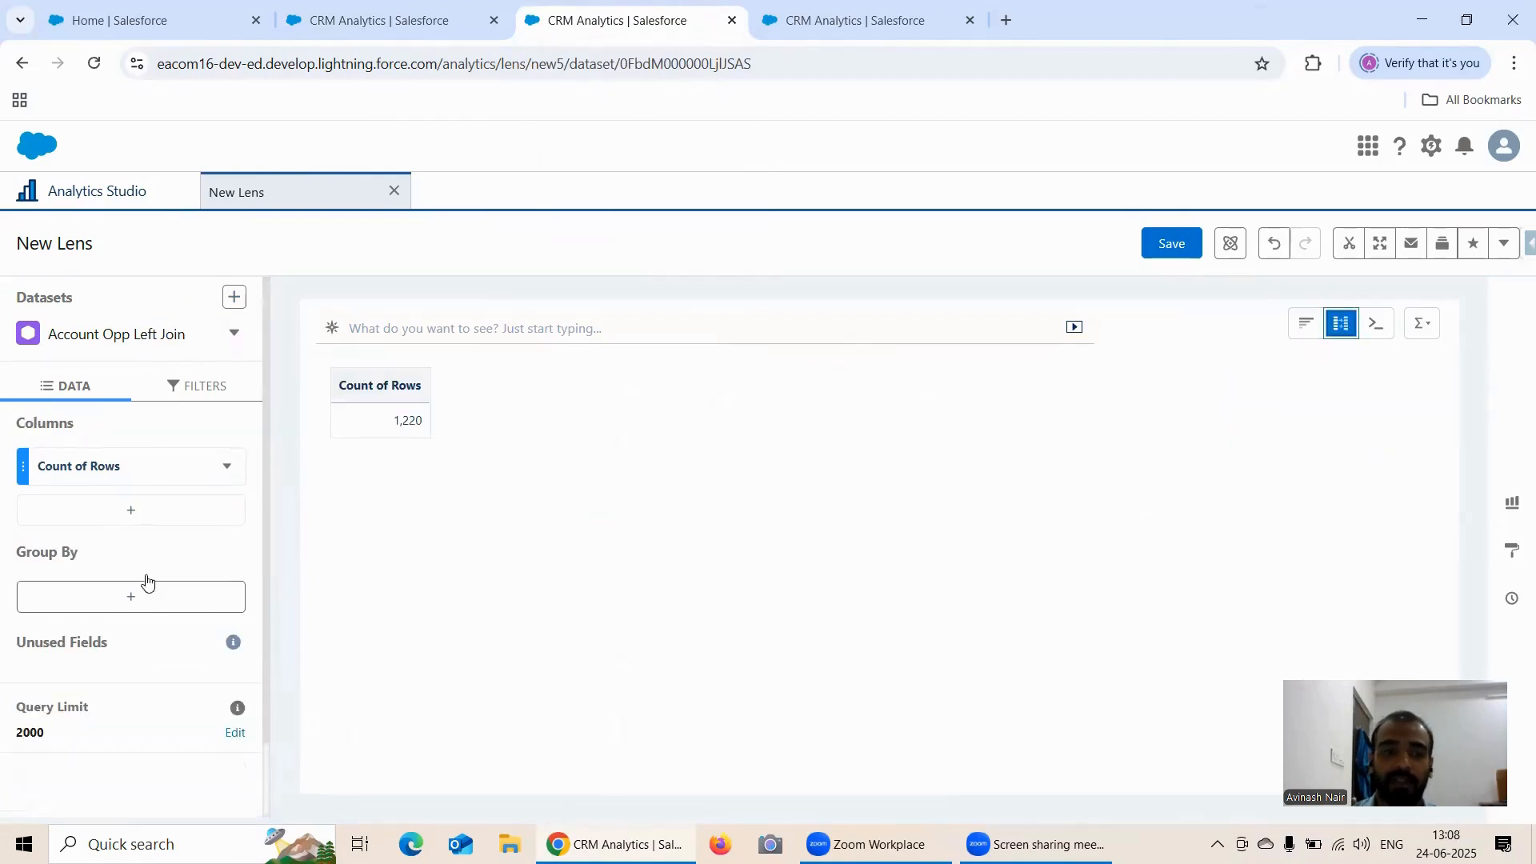
click(329, 30)
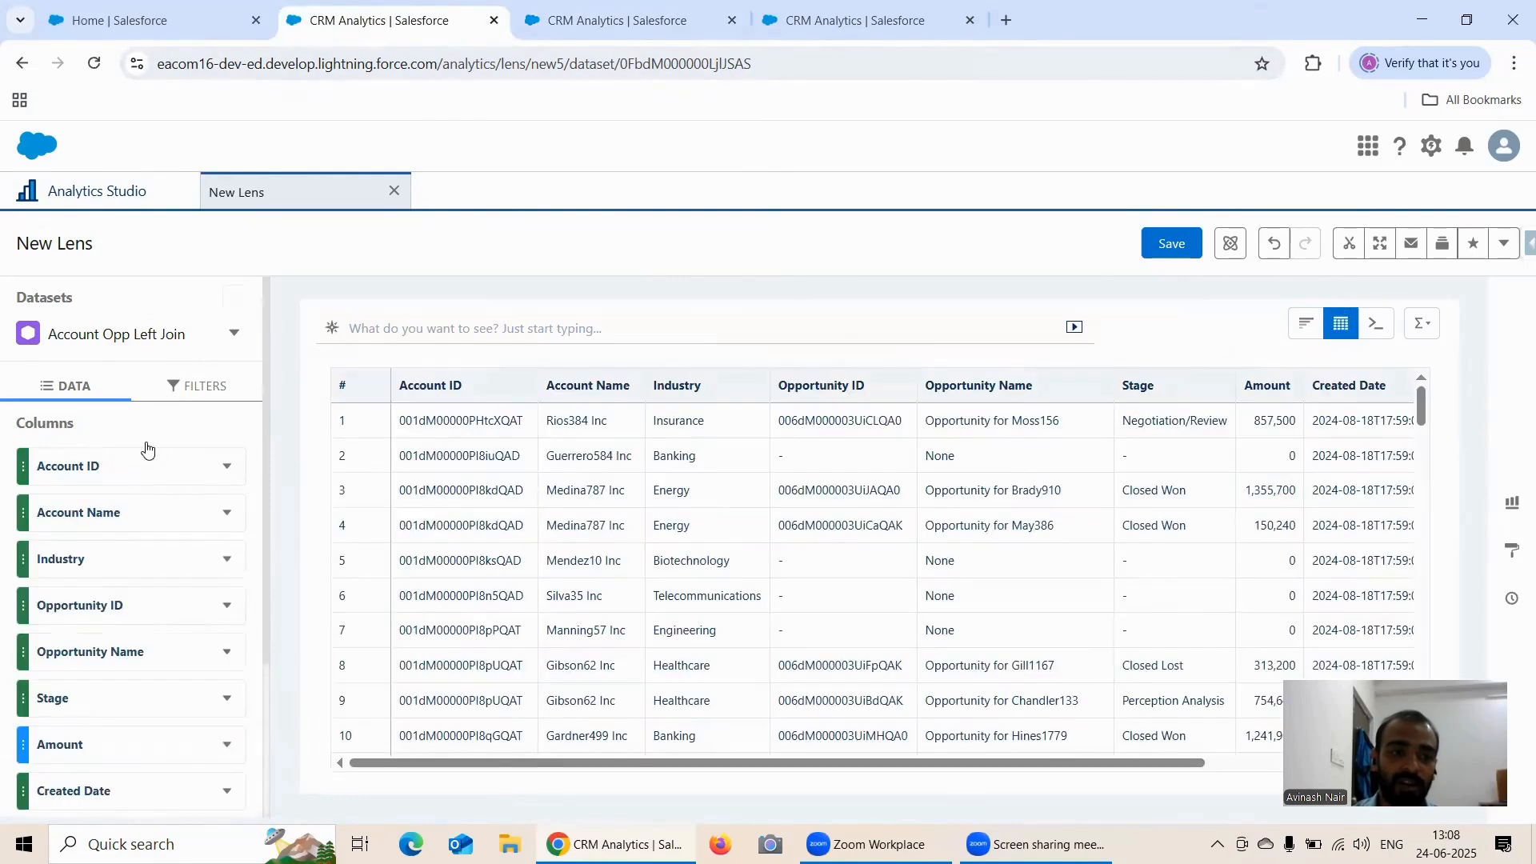
click(555, 31)
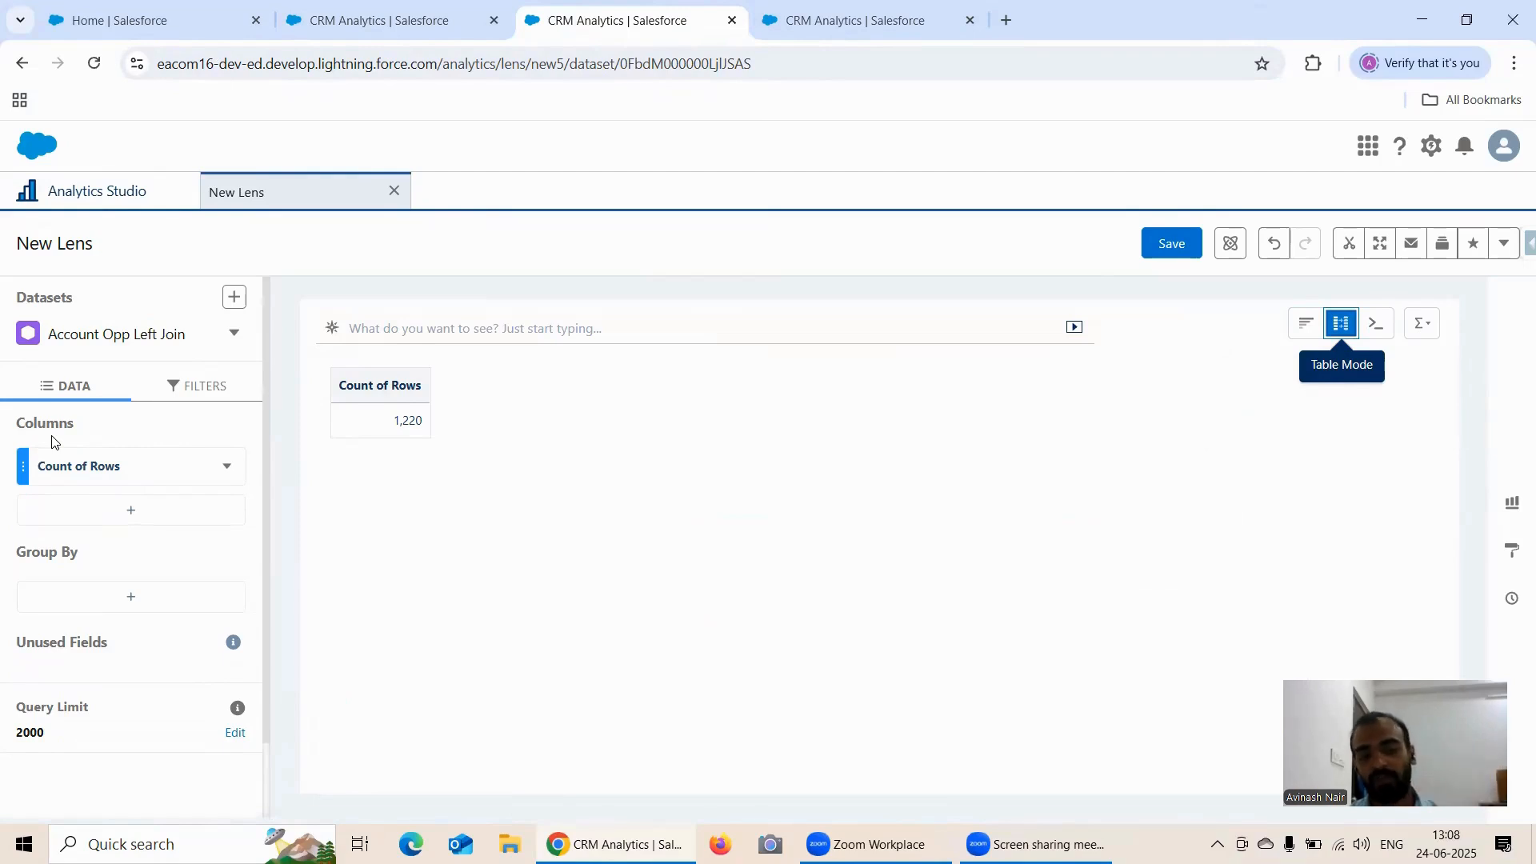
Step: Group the Compare Table by Stage
click(133, 609)
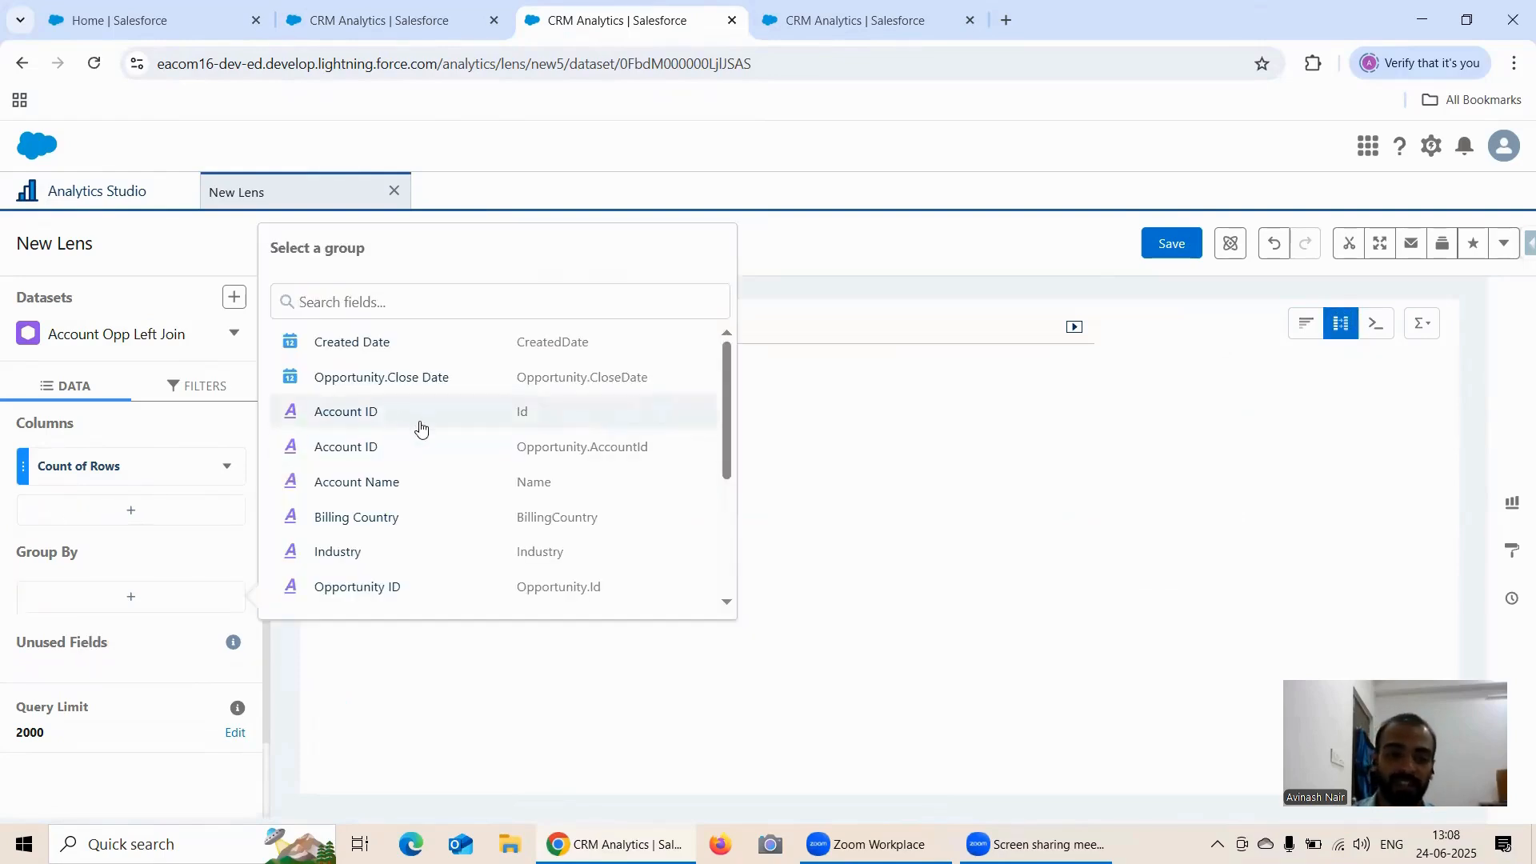
scroll(464, 470, down, 3)
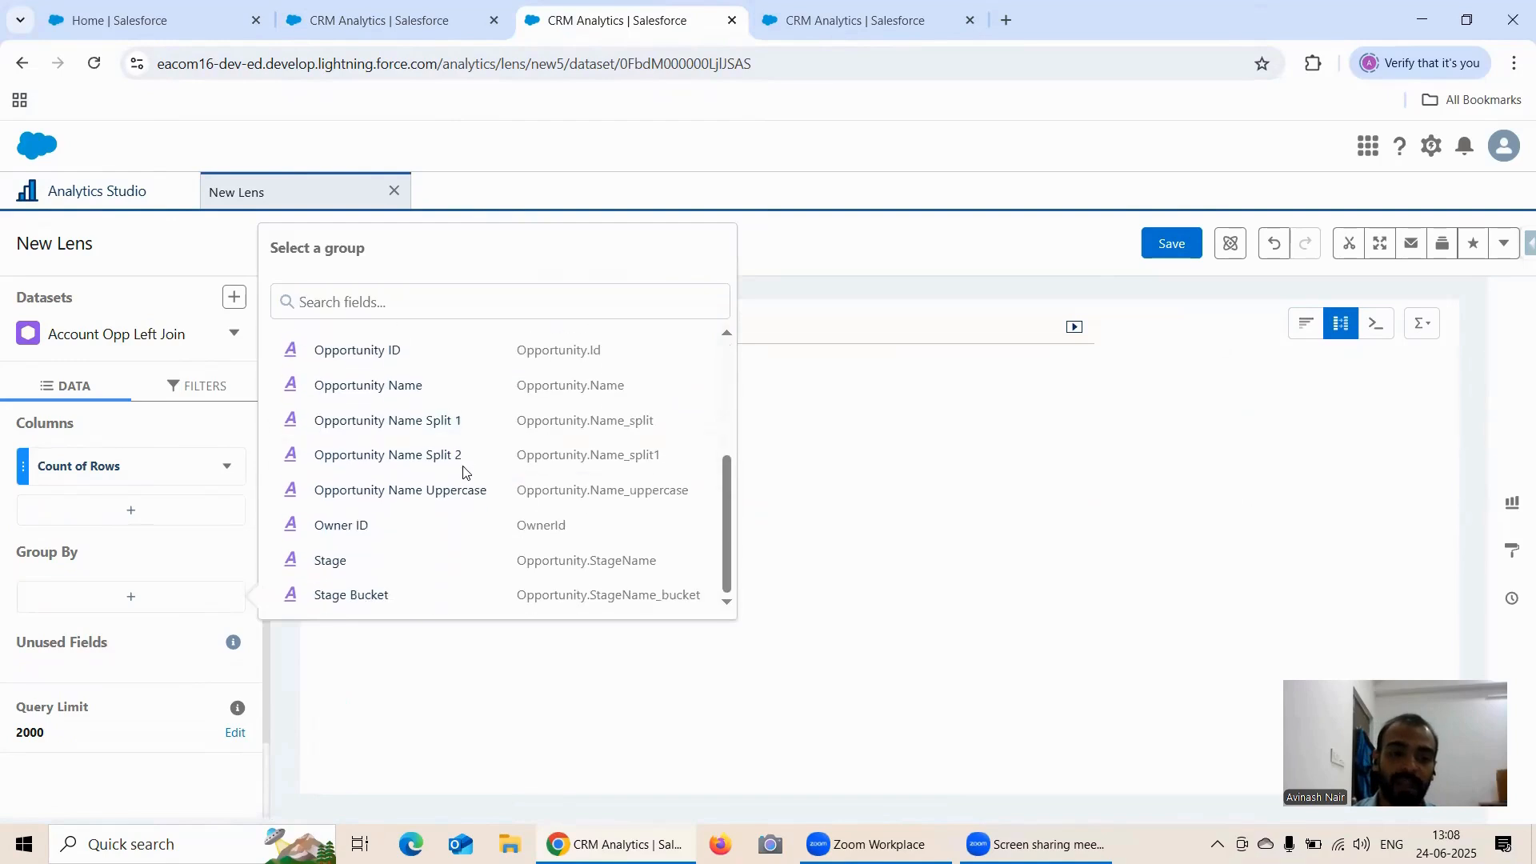
click(373, 564)
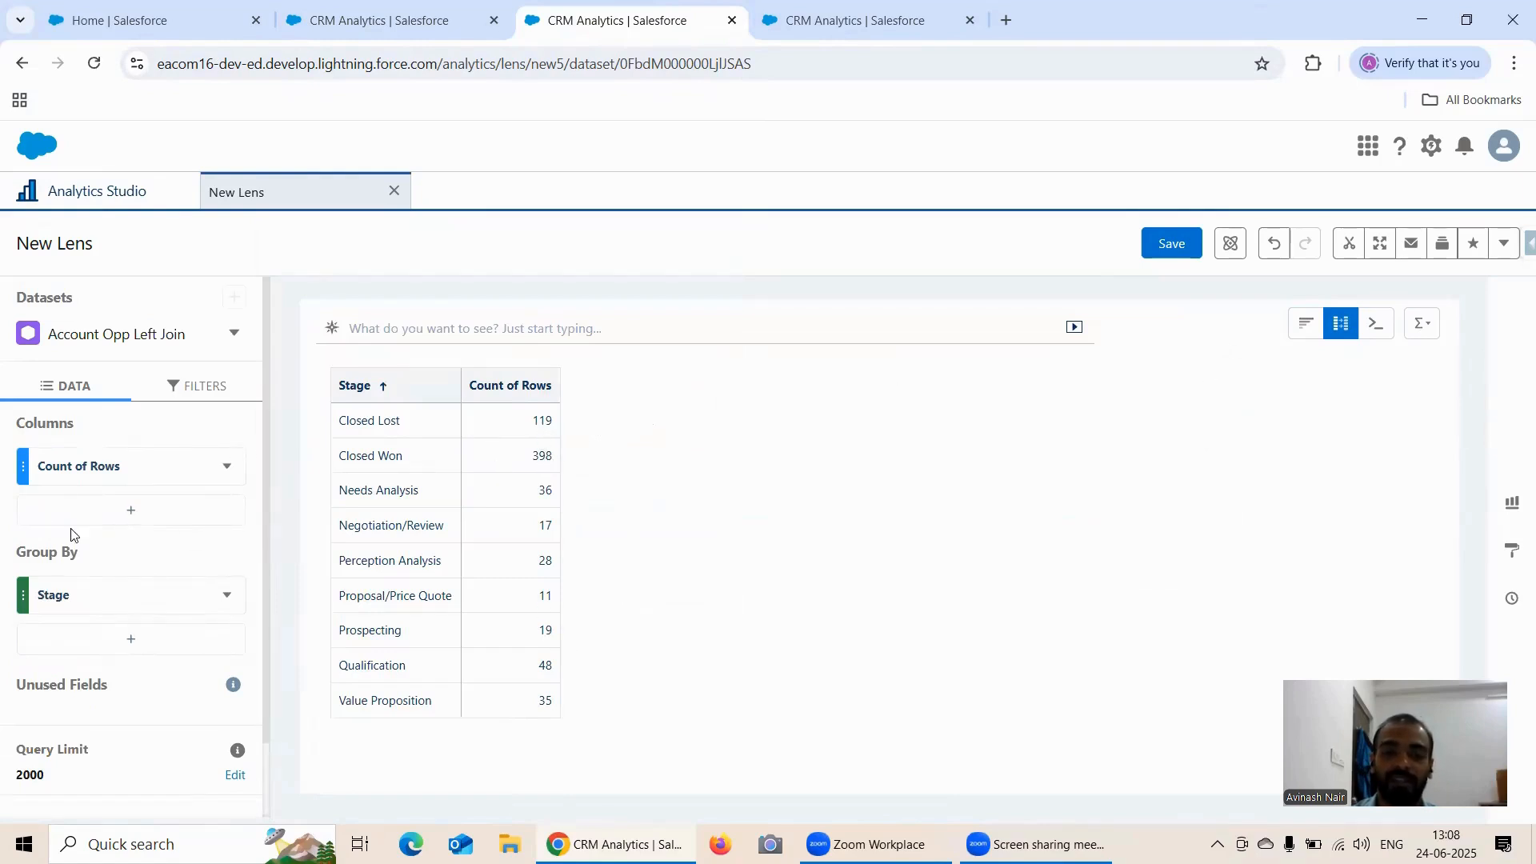
Step: Compare the query limits of the Values Table and the Compare Table, and check the information about unused fields
scroll(71, 535, down, 1)
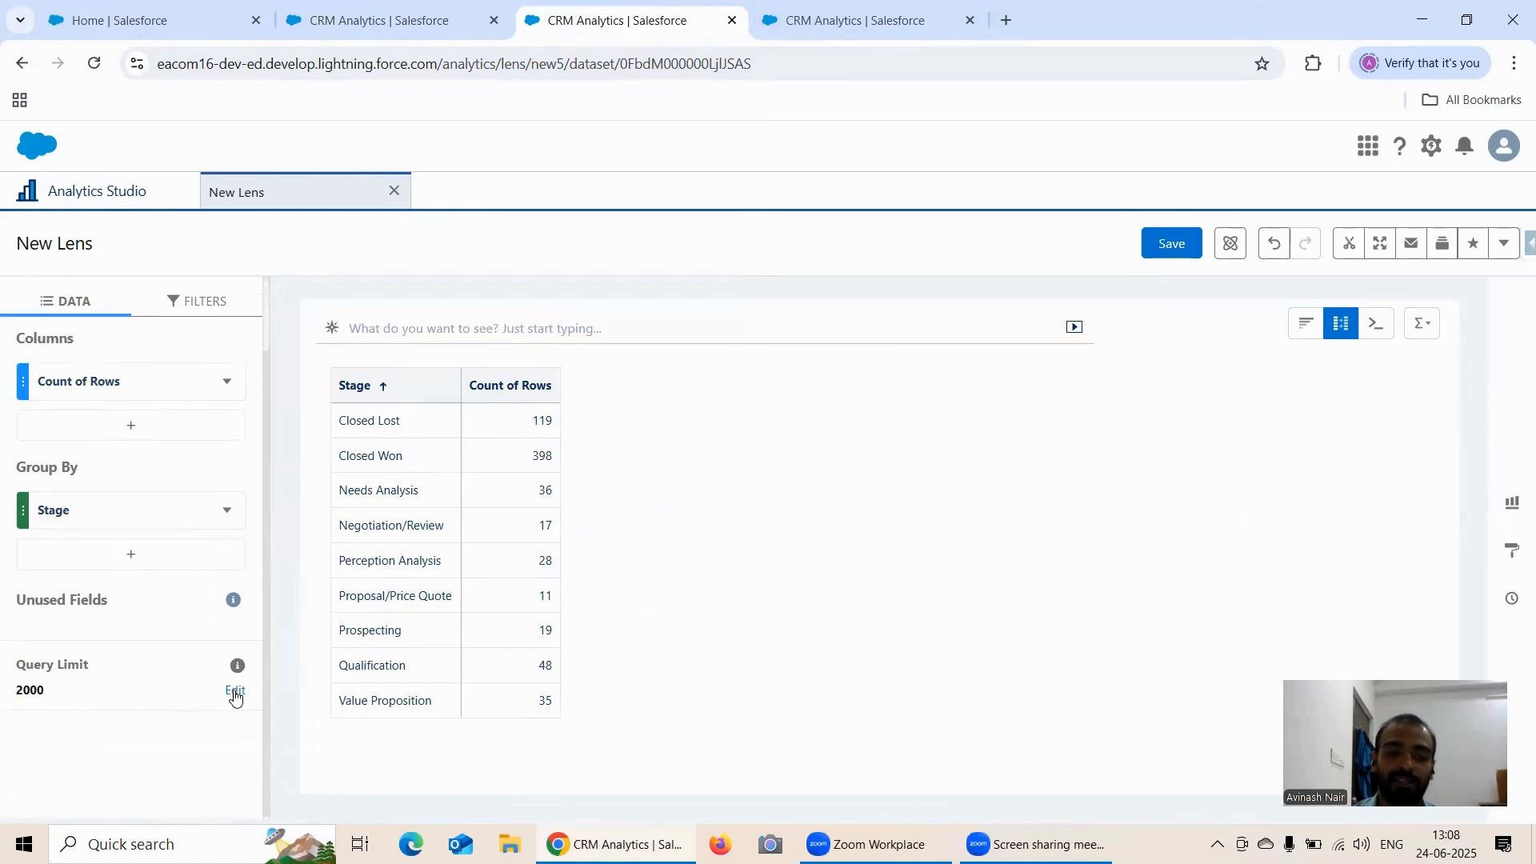
click(406, 21)
scroll(226, 681, down, 3)
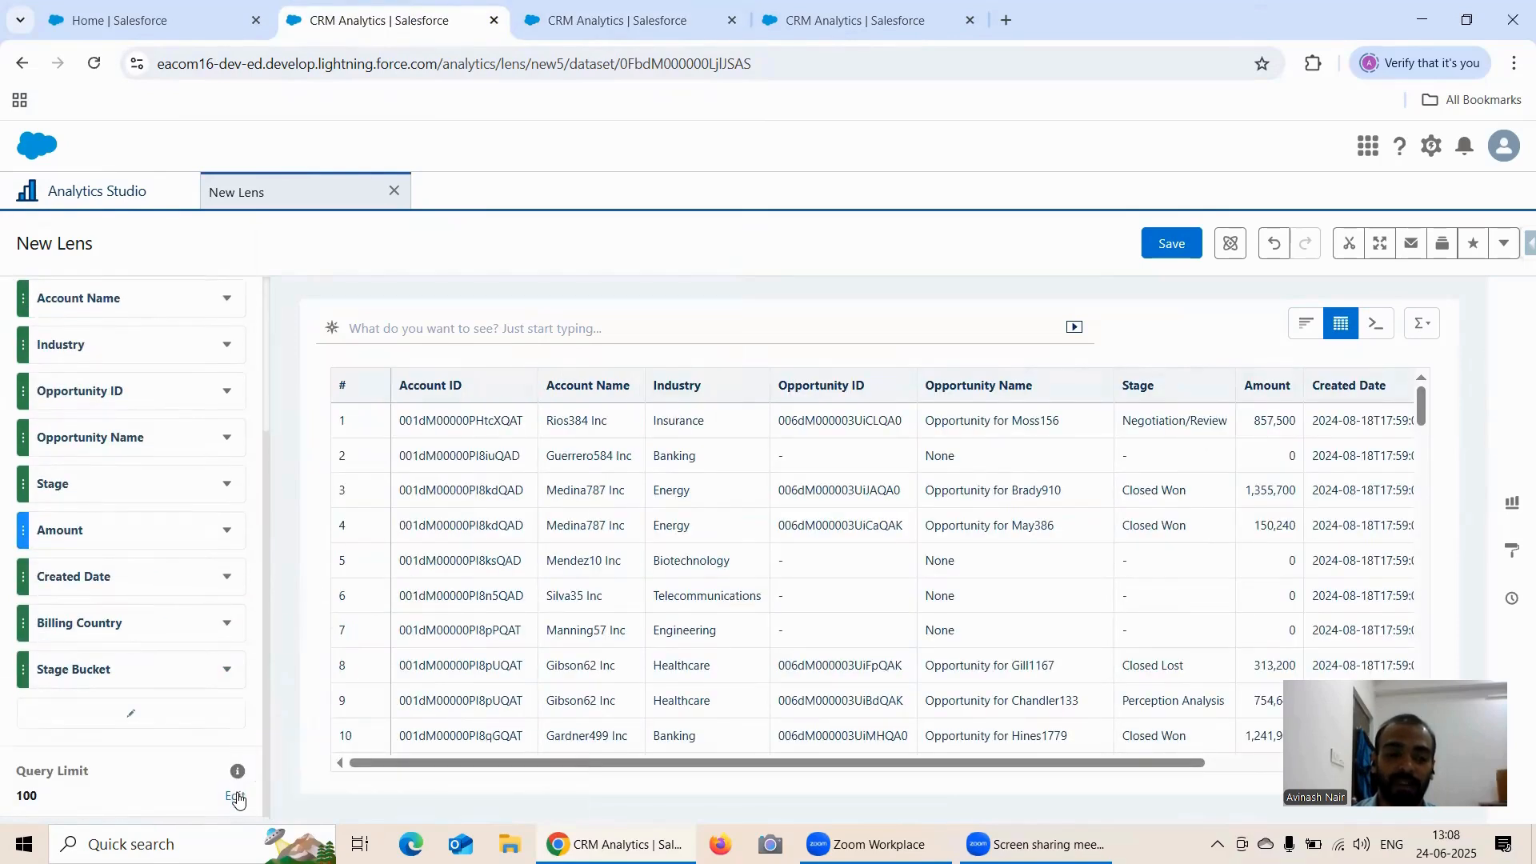
mouse_move(238, 775)
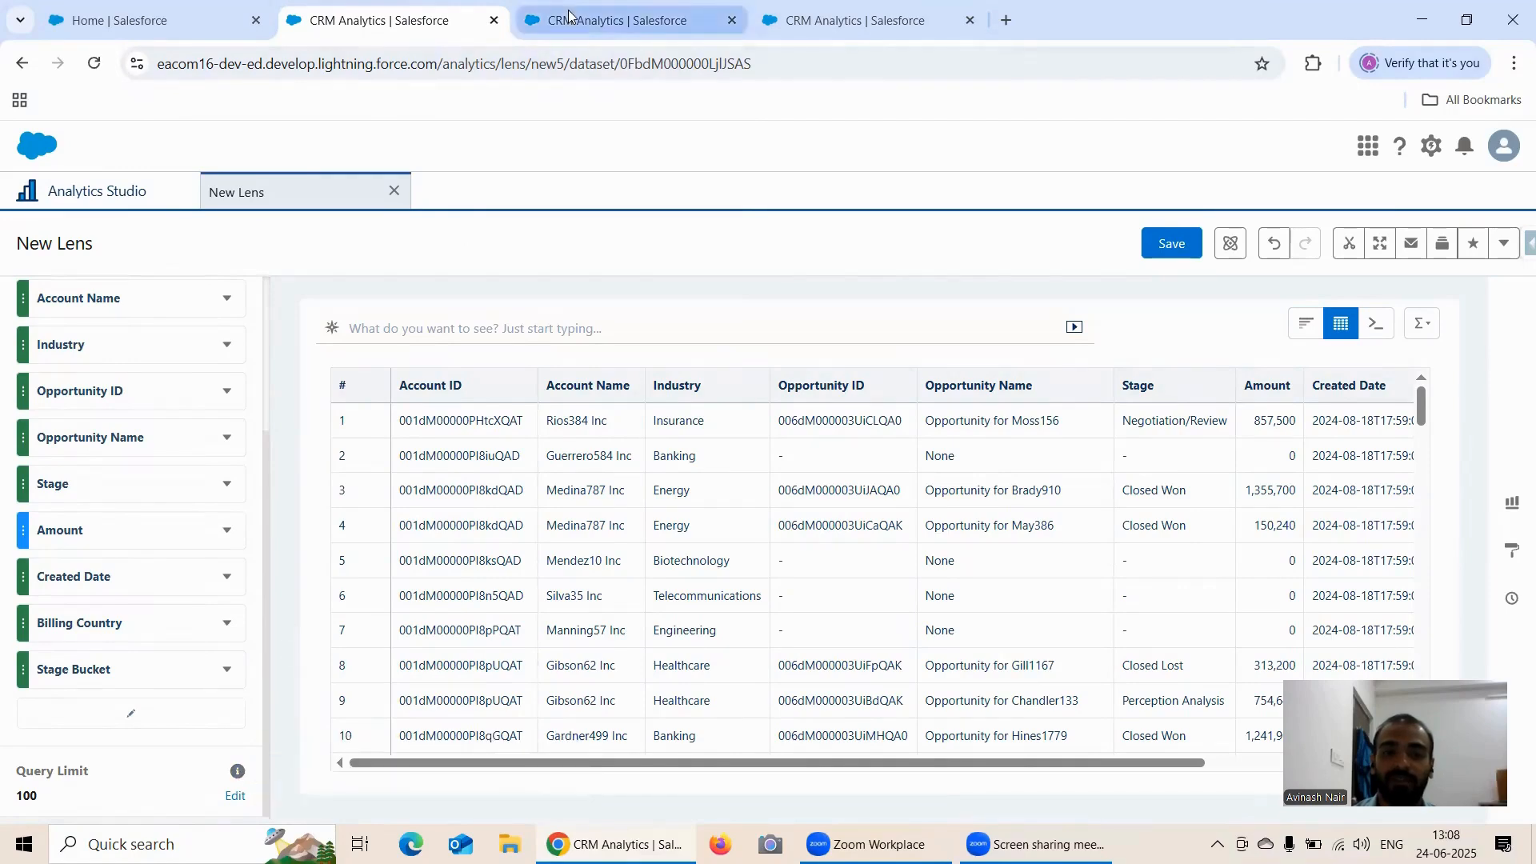
click(612, 20)
mouse_move(244, 667)
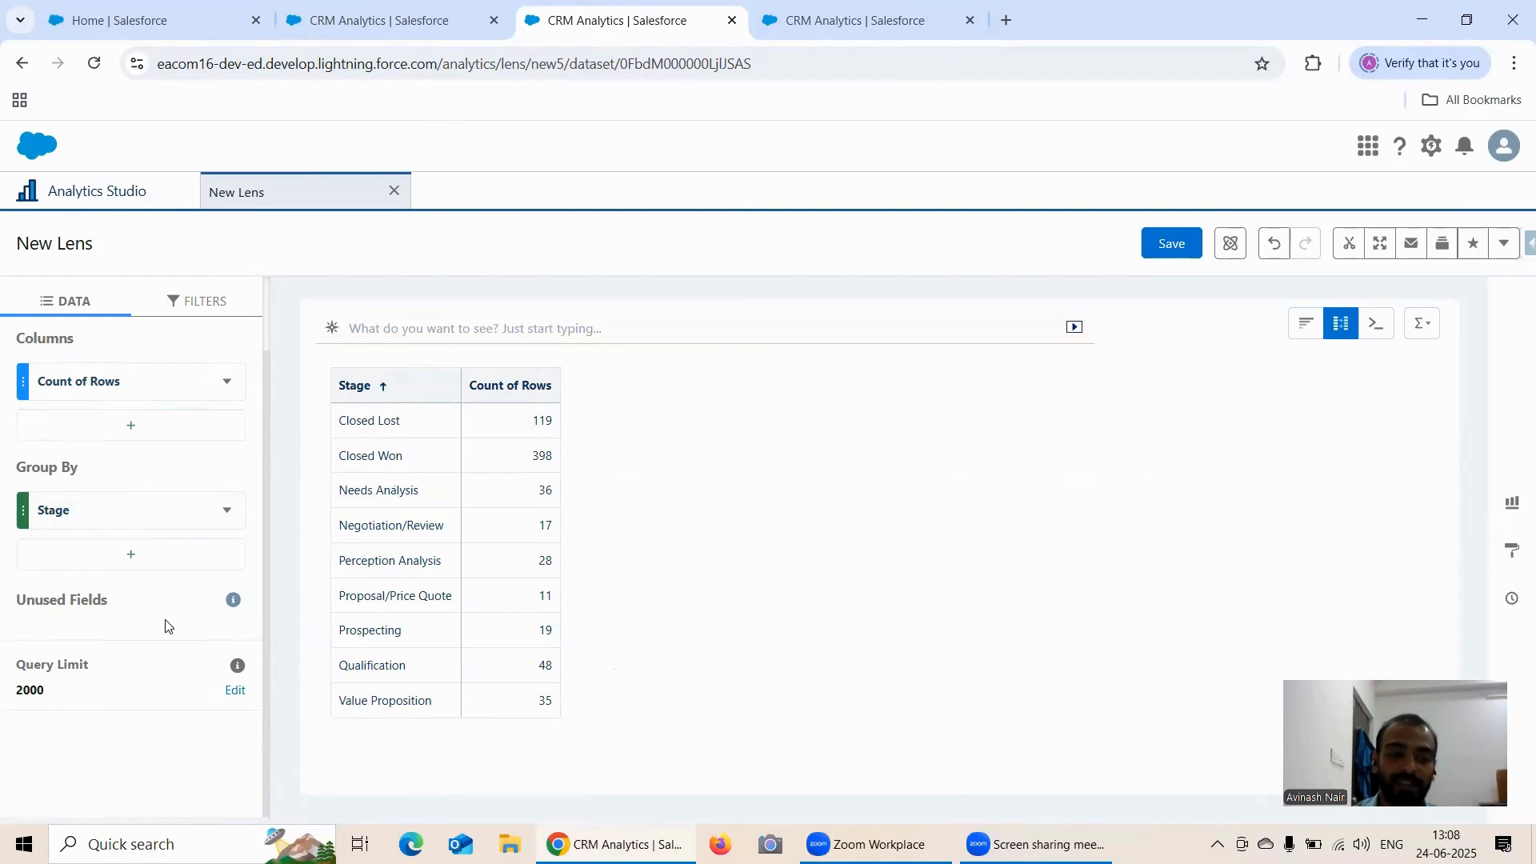
mouse_move(235, 606)
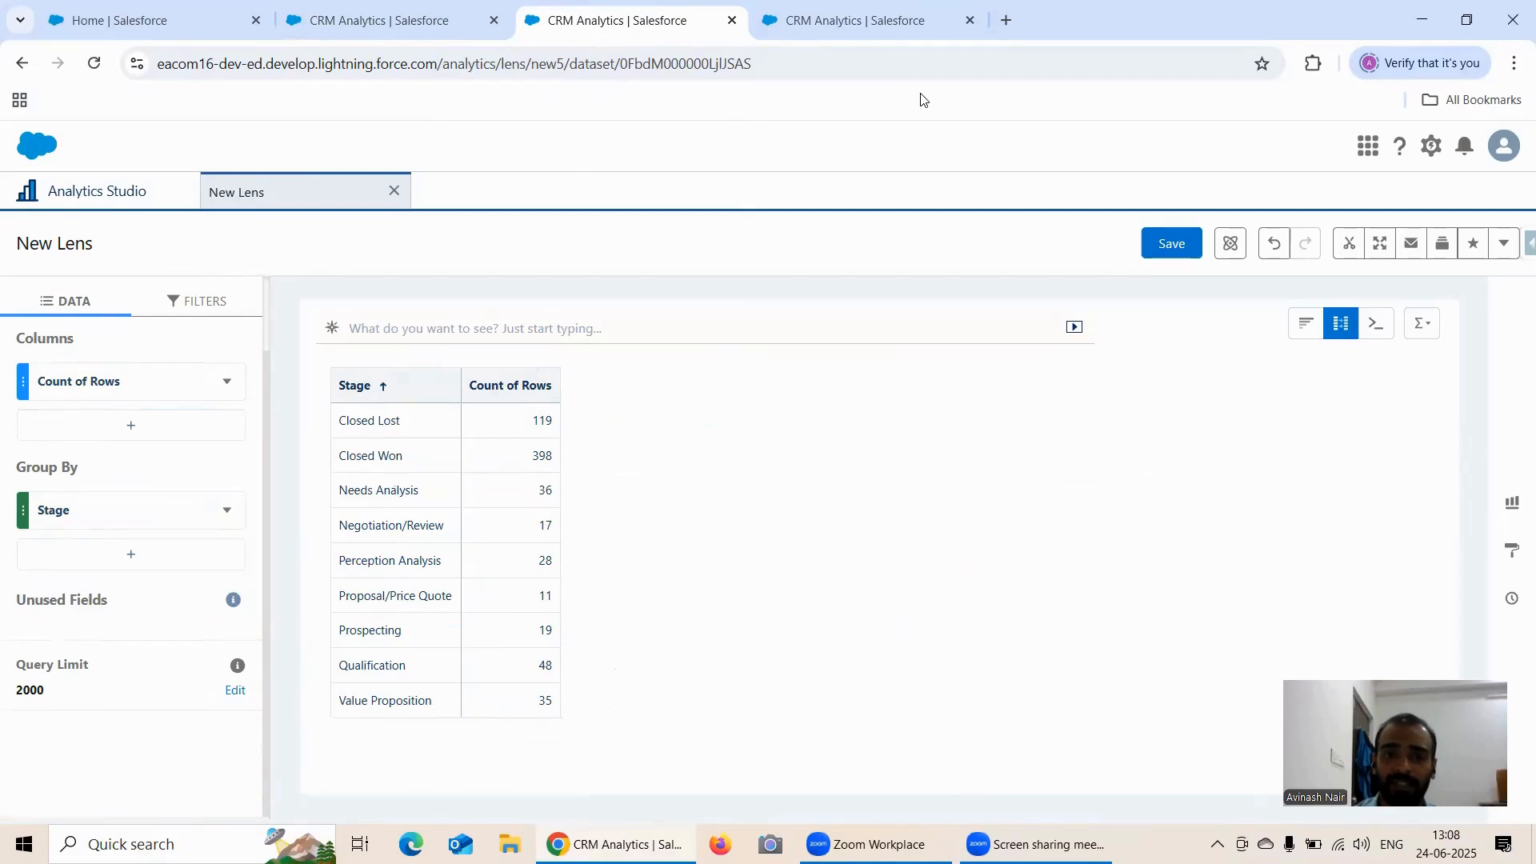
Step: Switch the third lens to a Pivot Table and look over its data settings
key(ctrl+Tab)
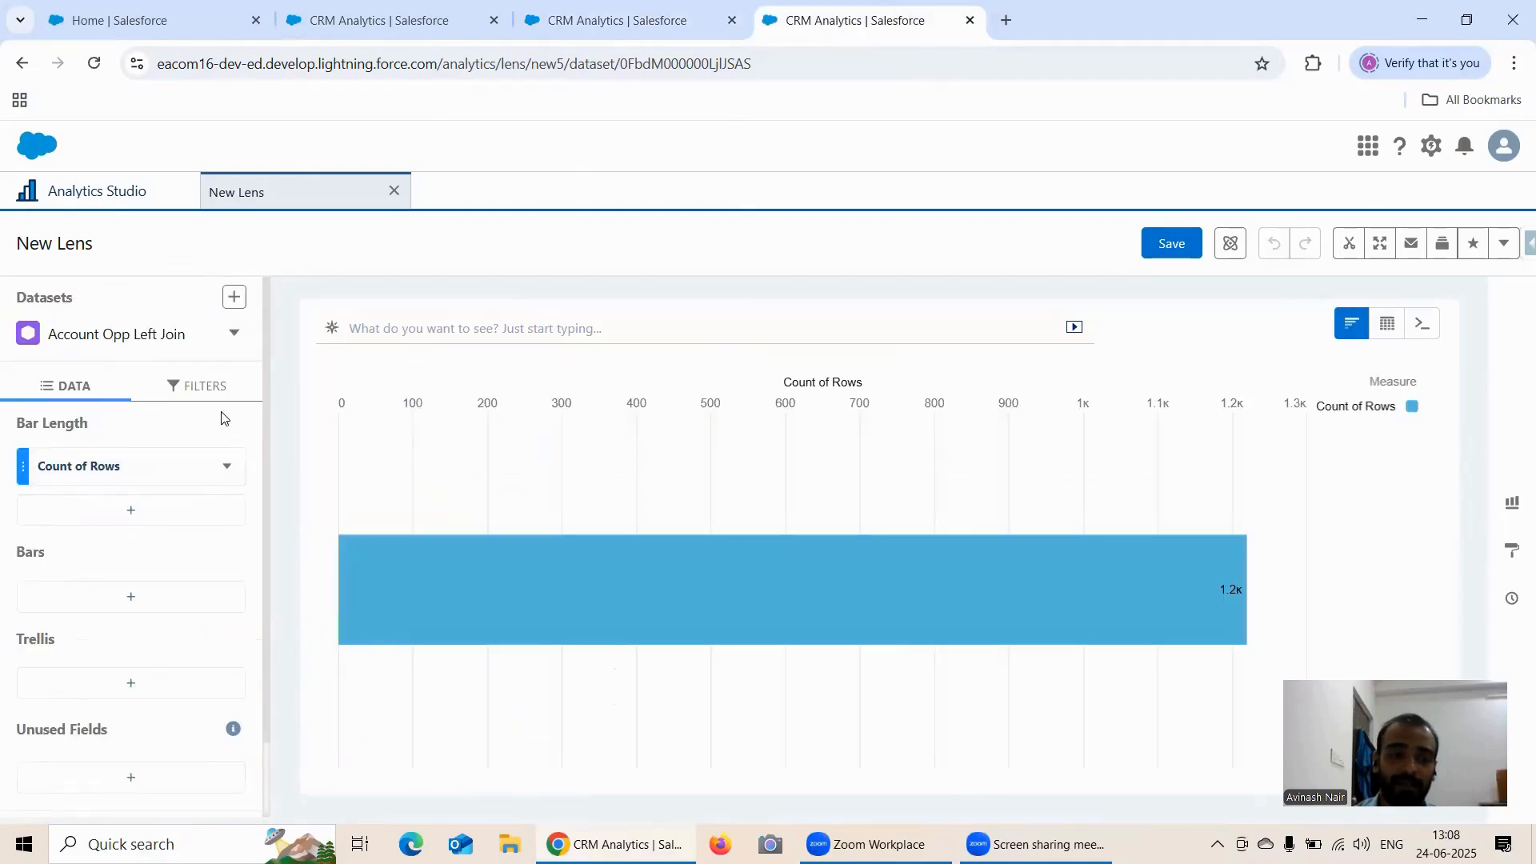
mouse_move(1388, 324)
click(1384, 394)
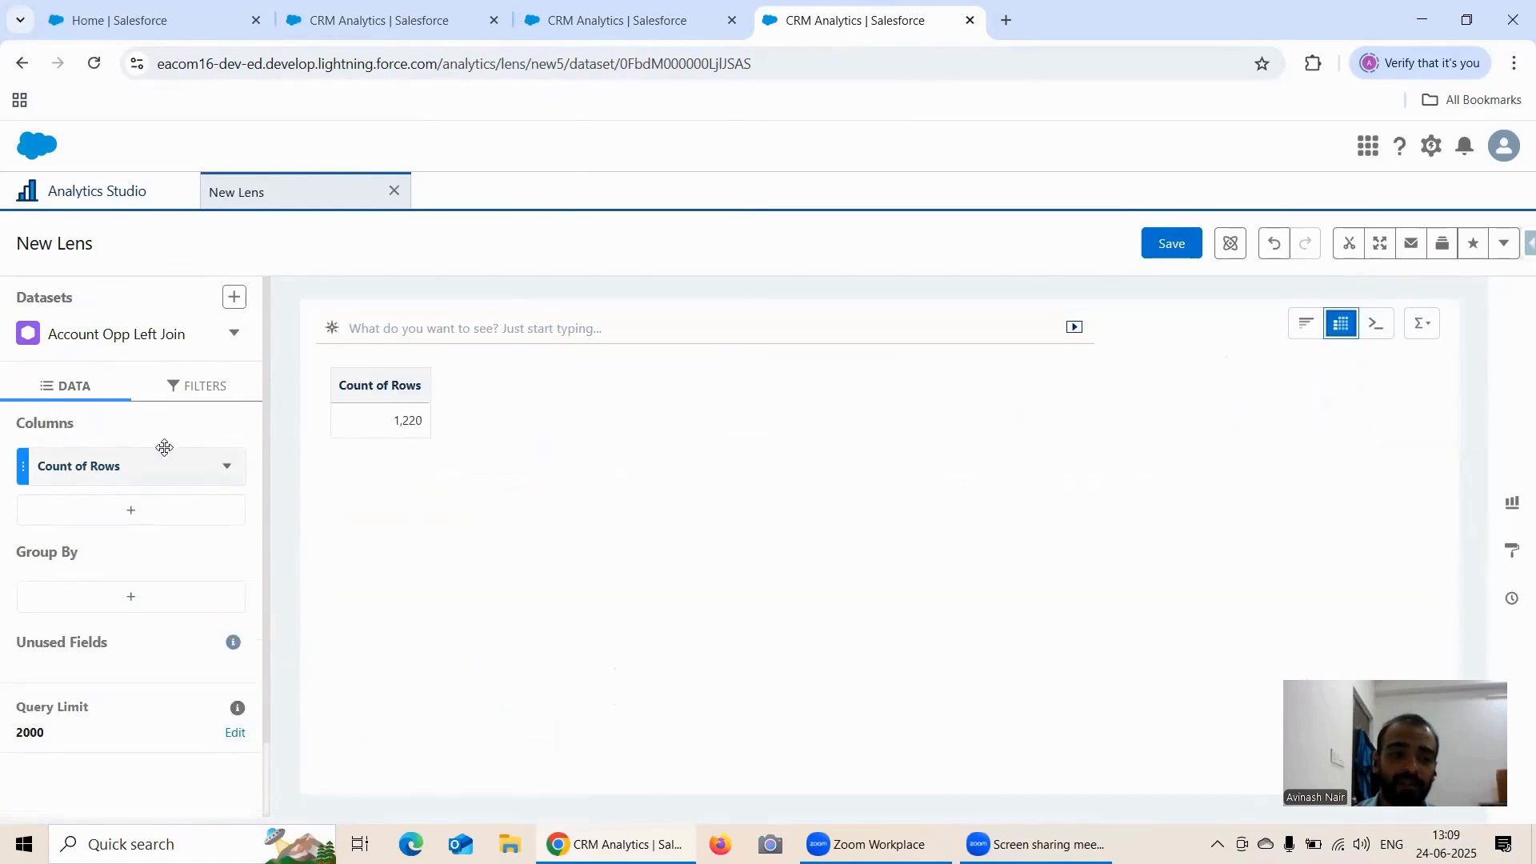
scroll(222, 433, down, 1)
scroll(228, 436, up, 1)
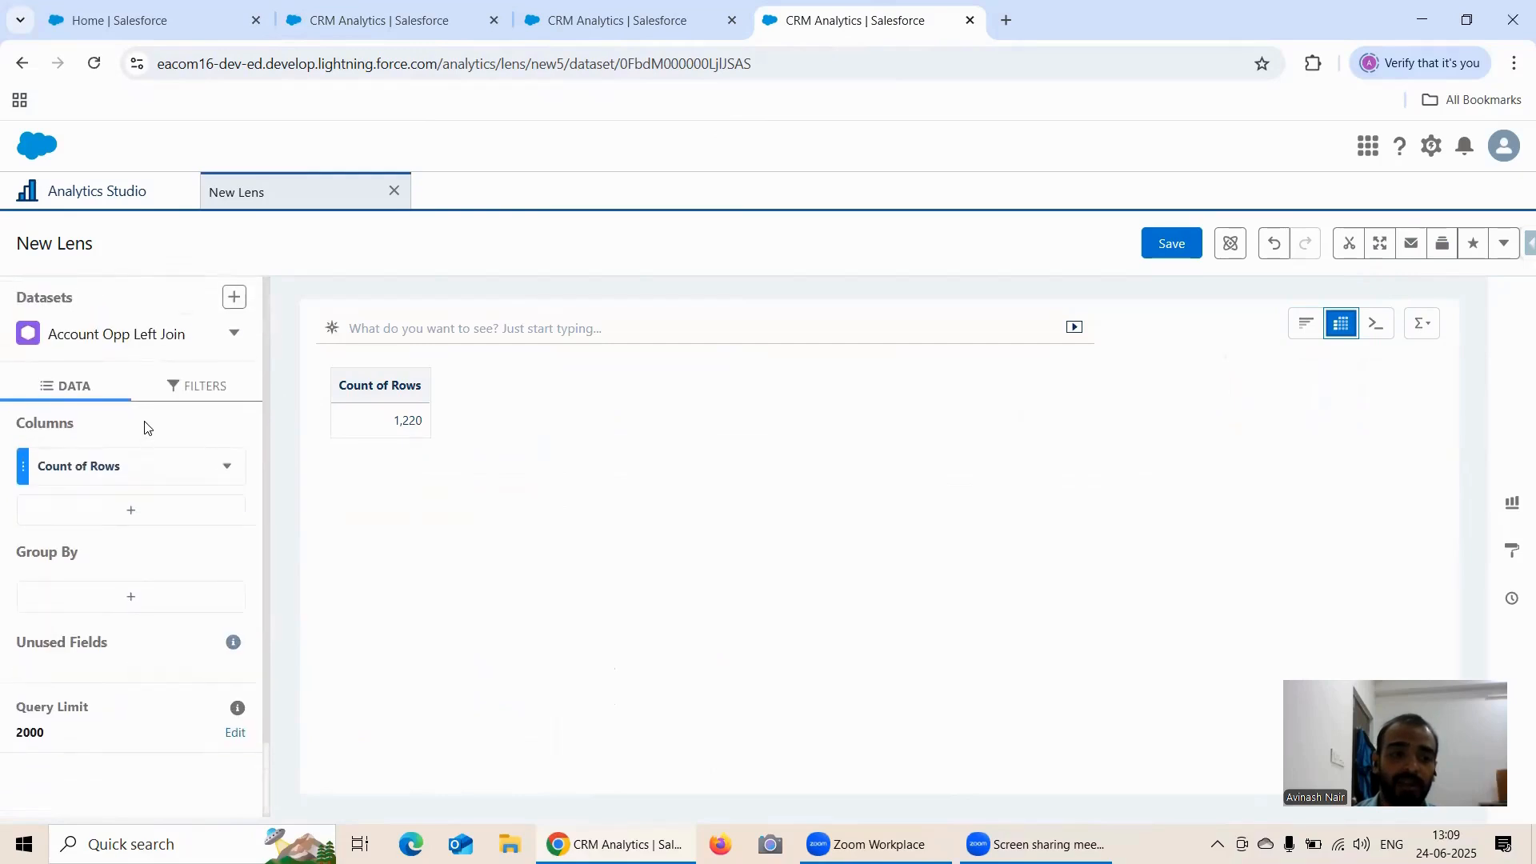
Step: Group the Pivot Table by Stage and check the table type options
click(144, 598)
scroll(440, 432, down, 3)
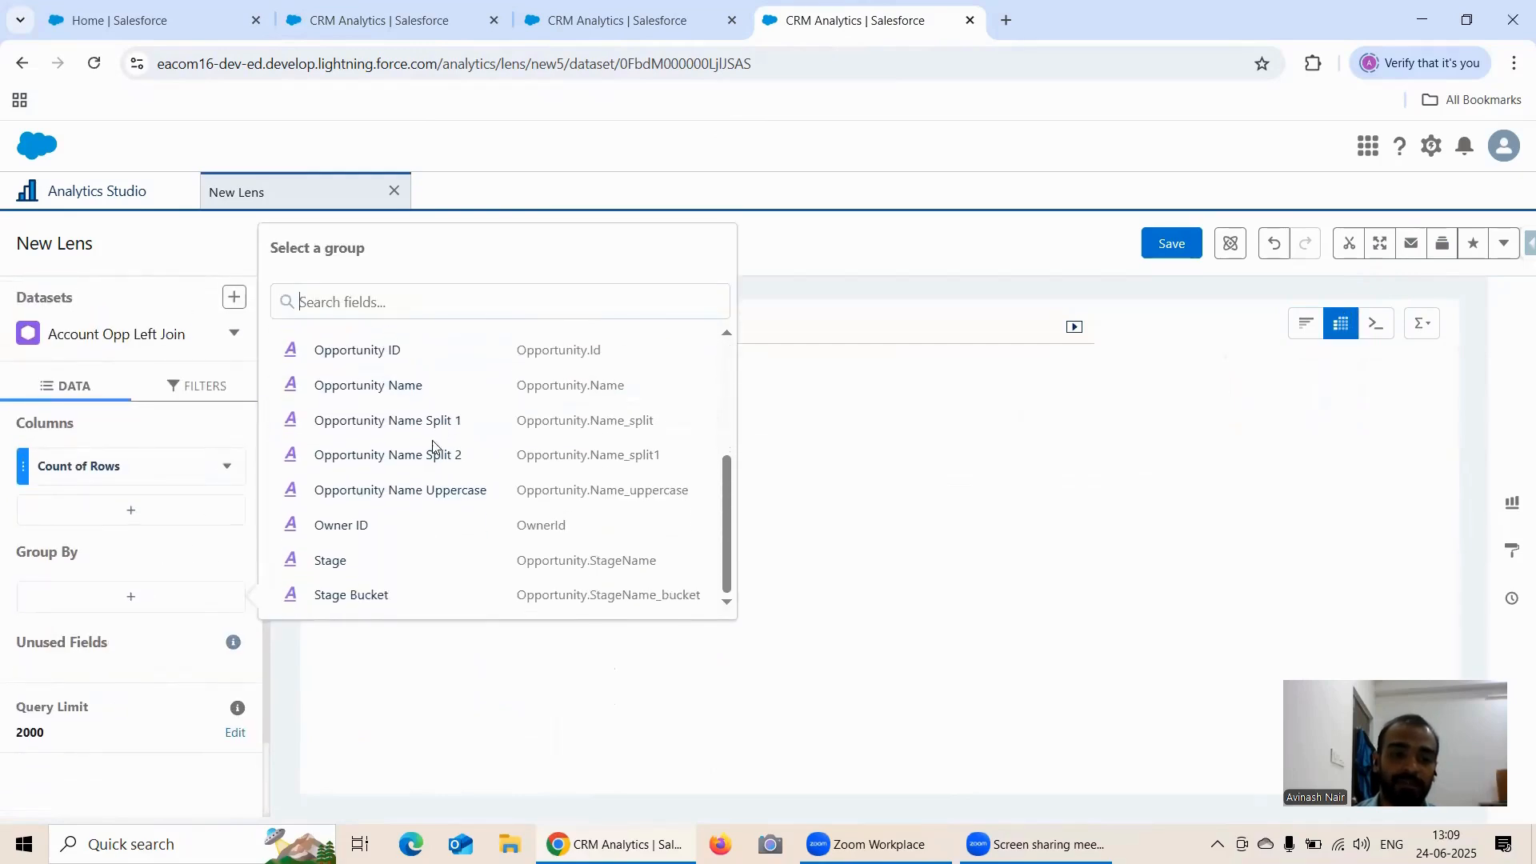
click(355, 565)
drag(175, 478, 131, 569)
mouse_move(109, 486)
mouse_down()
mouse_move(126, 514)
mouse_move(117, 486)
mouse_up()
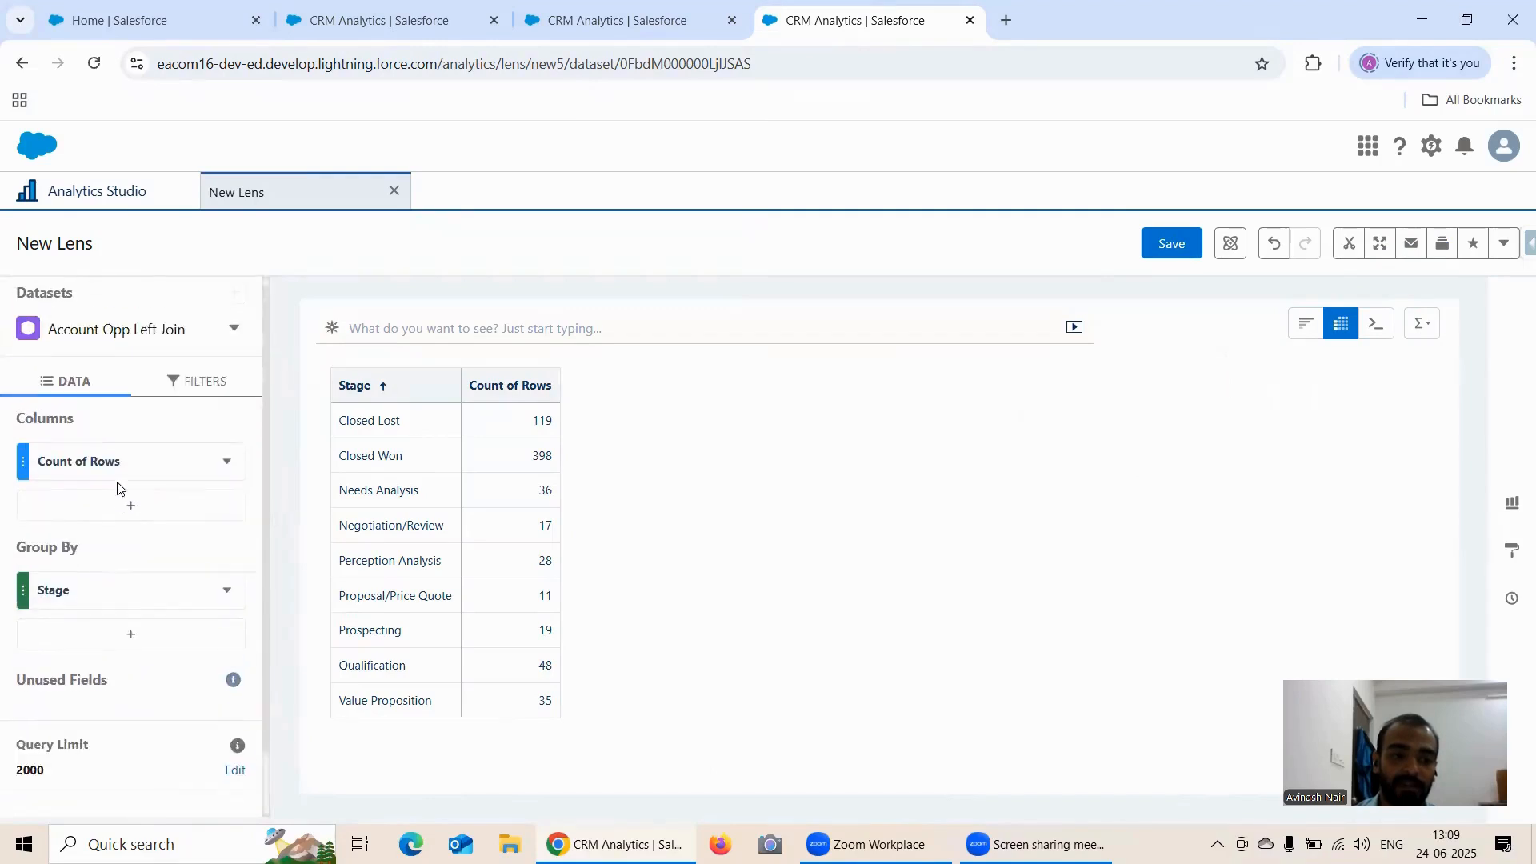
click(1342, 324)
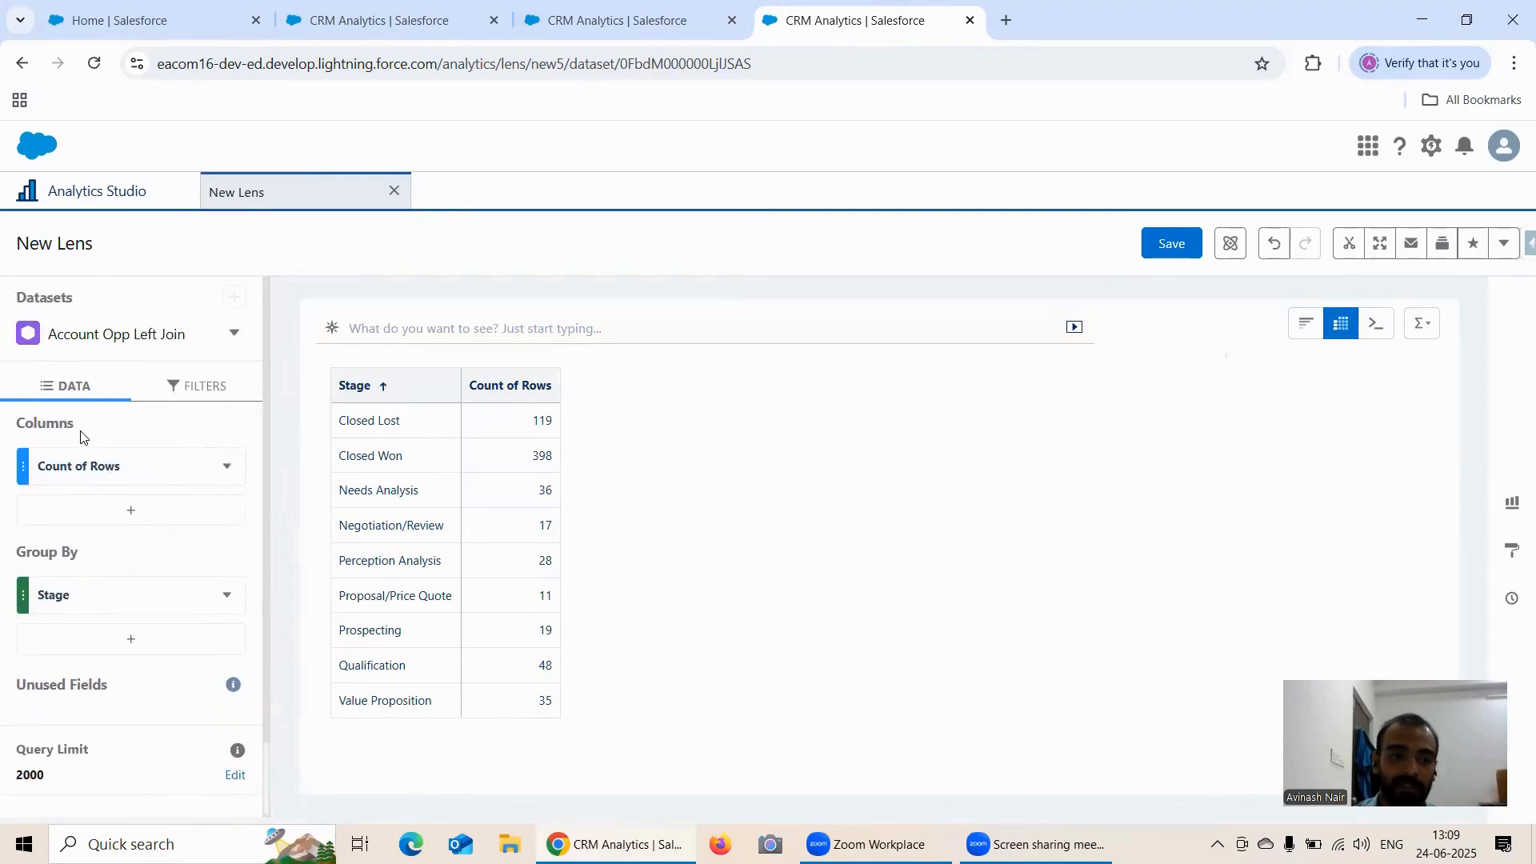
Step: Look over the measure options for Count of Rows and add Stage Bucket as the Pivot Table's second grouping
click(109, 467)
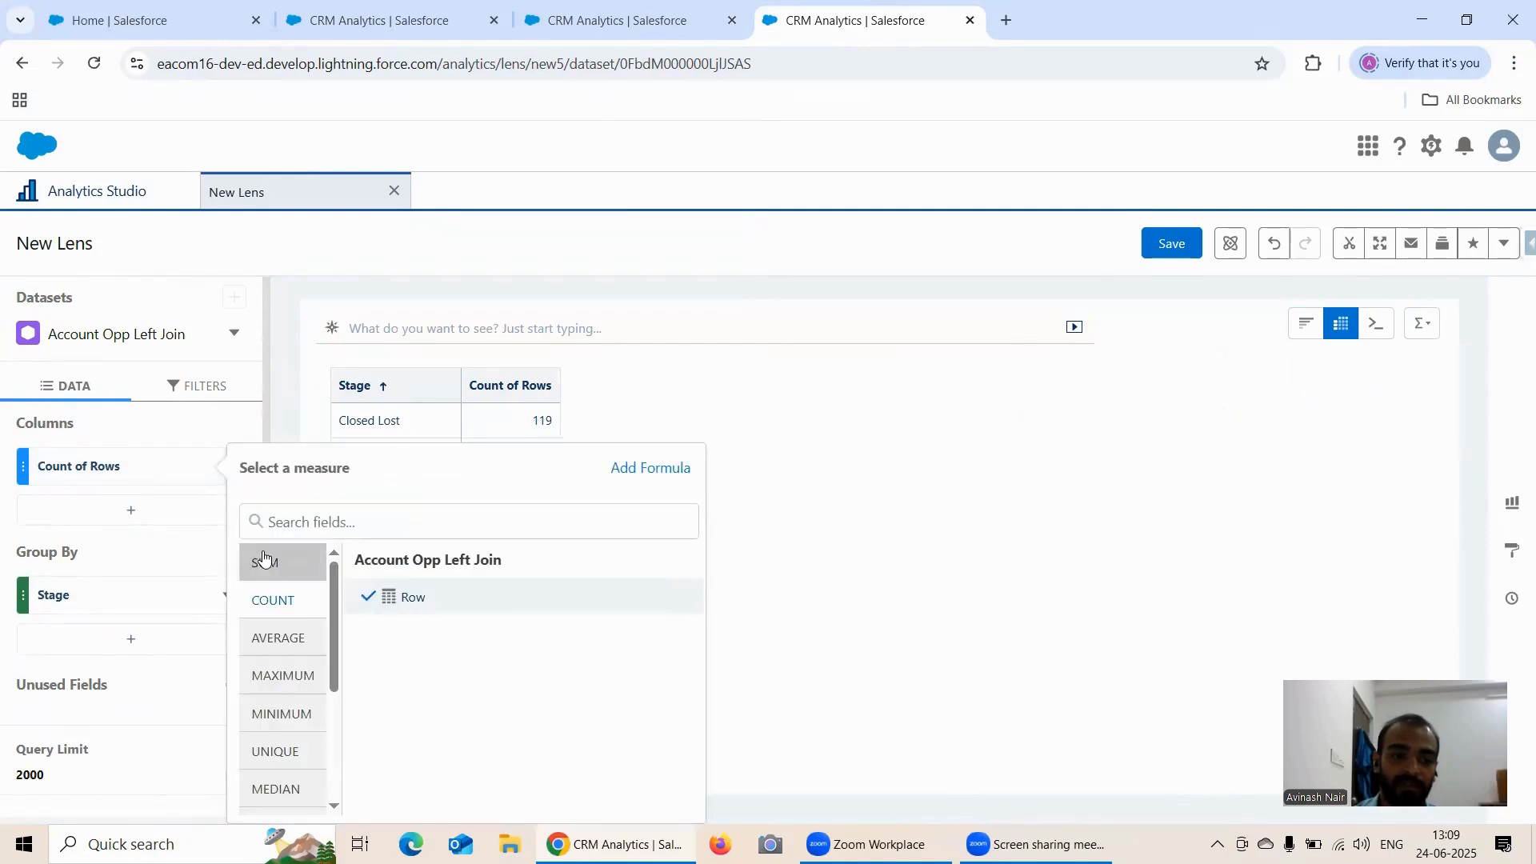
click(132, 638)
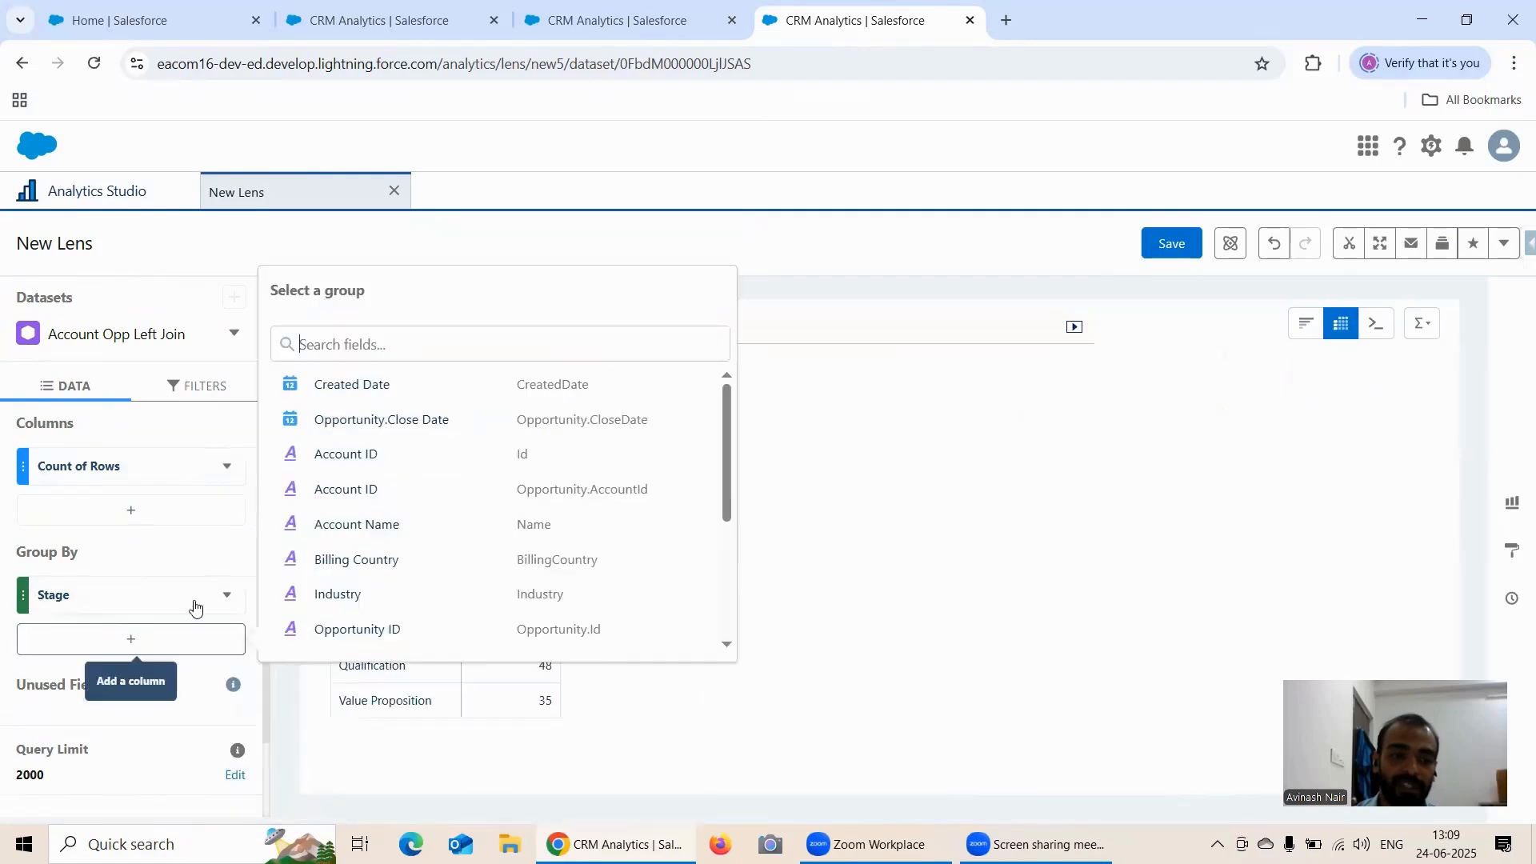
scroll(362, 480, down, 2)
scroll(380, 470, down, 2)
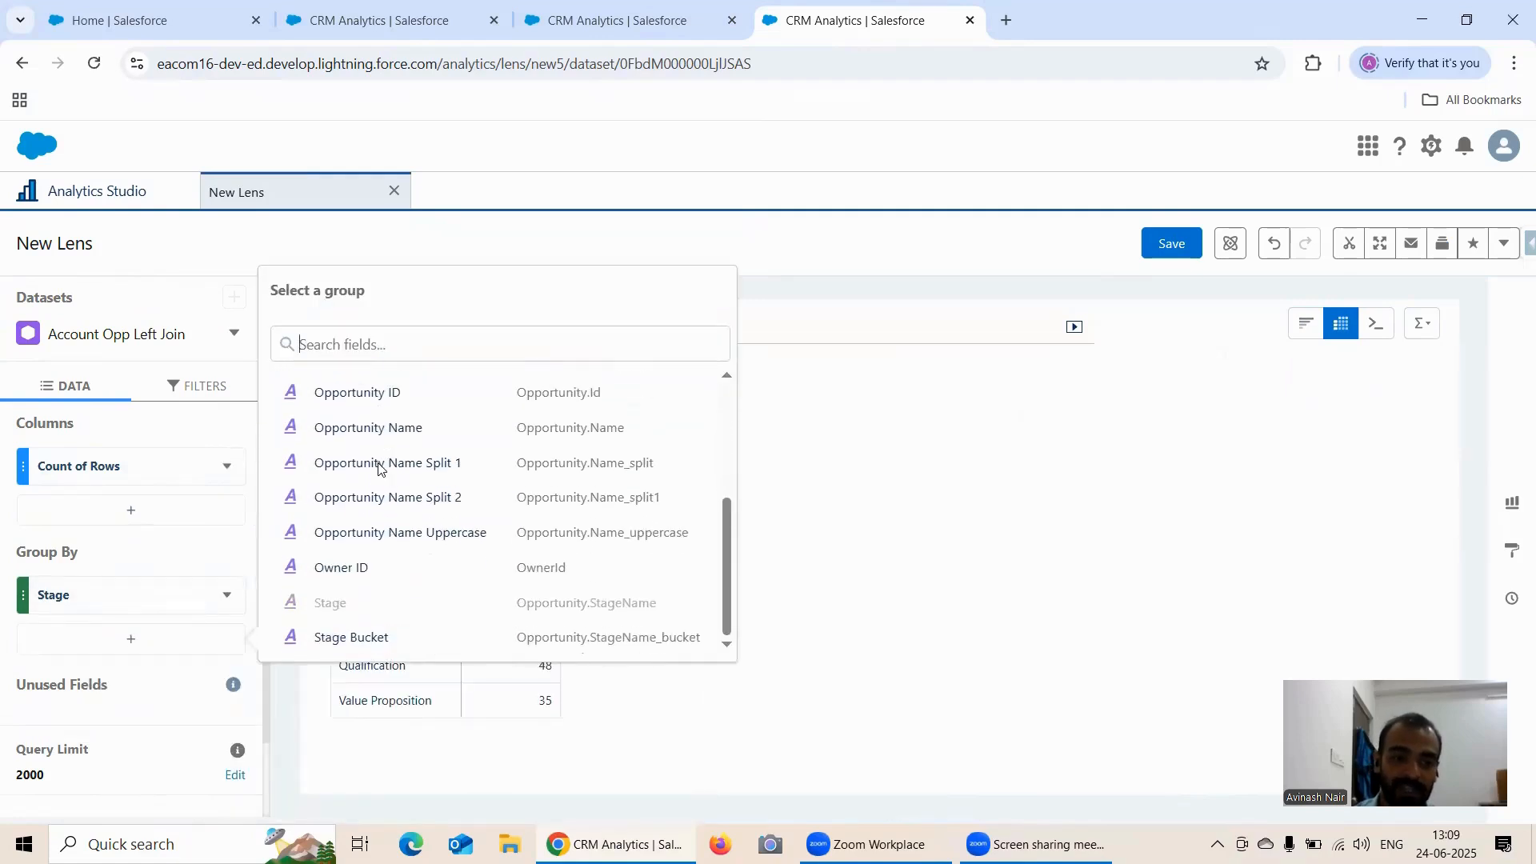
click(332, 635)
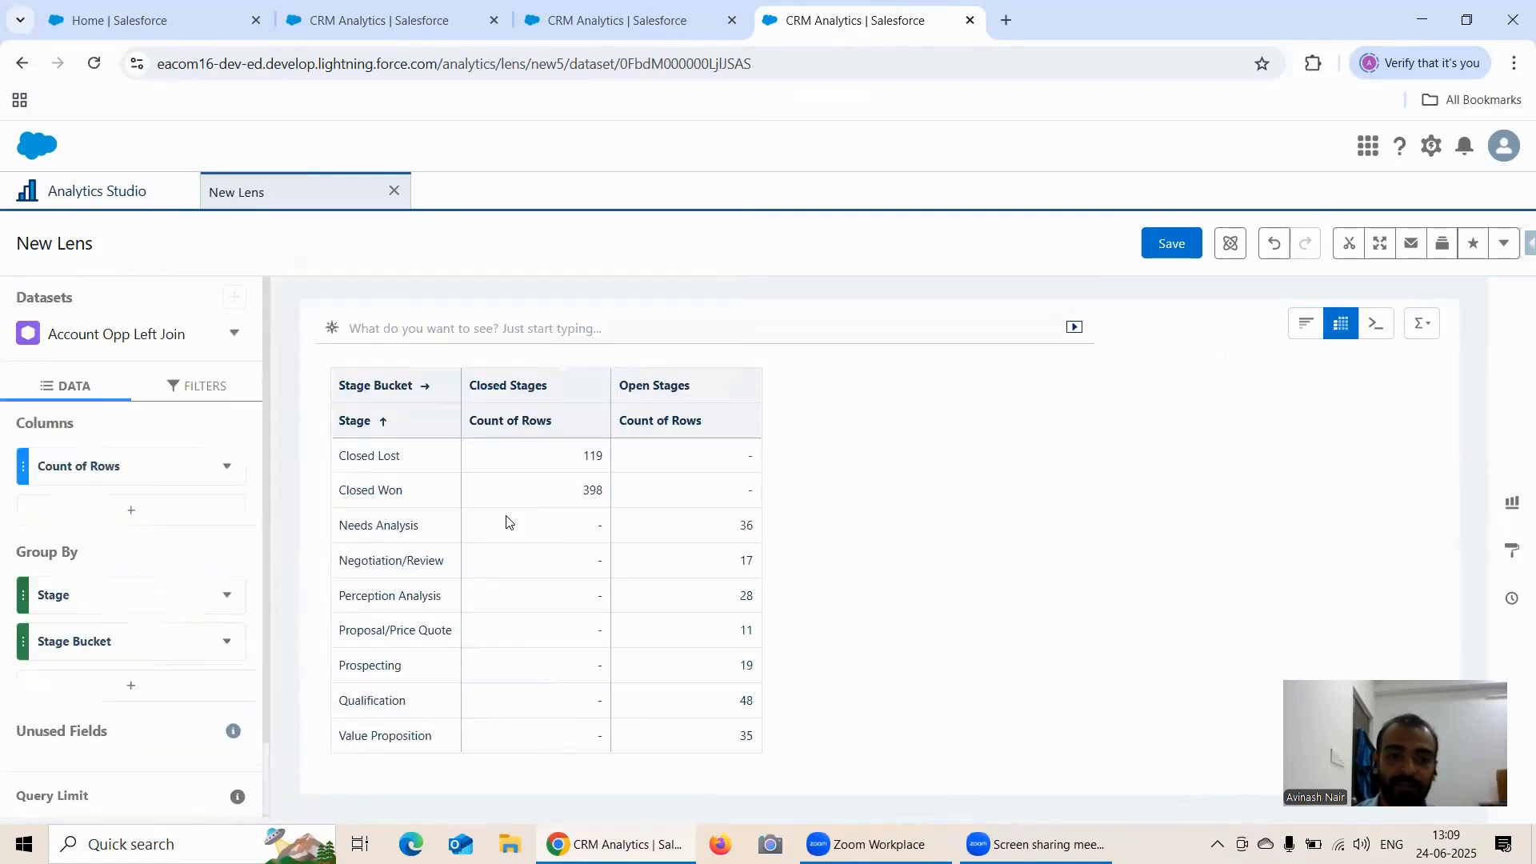
Step: Add Stage Bucket as the second grouping in the Compare Table and compare its layout with the Pivot Table
click(616, 20)
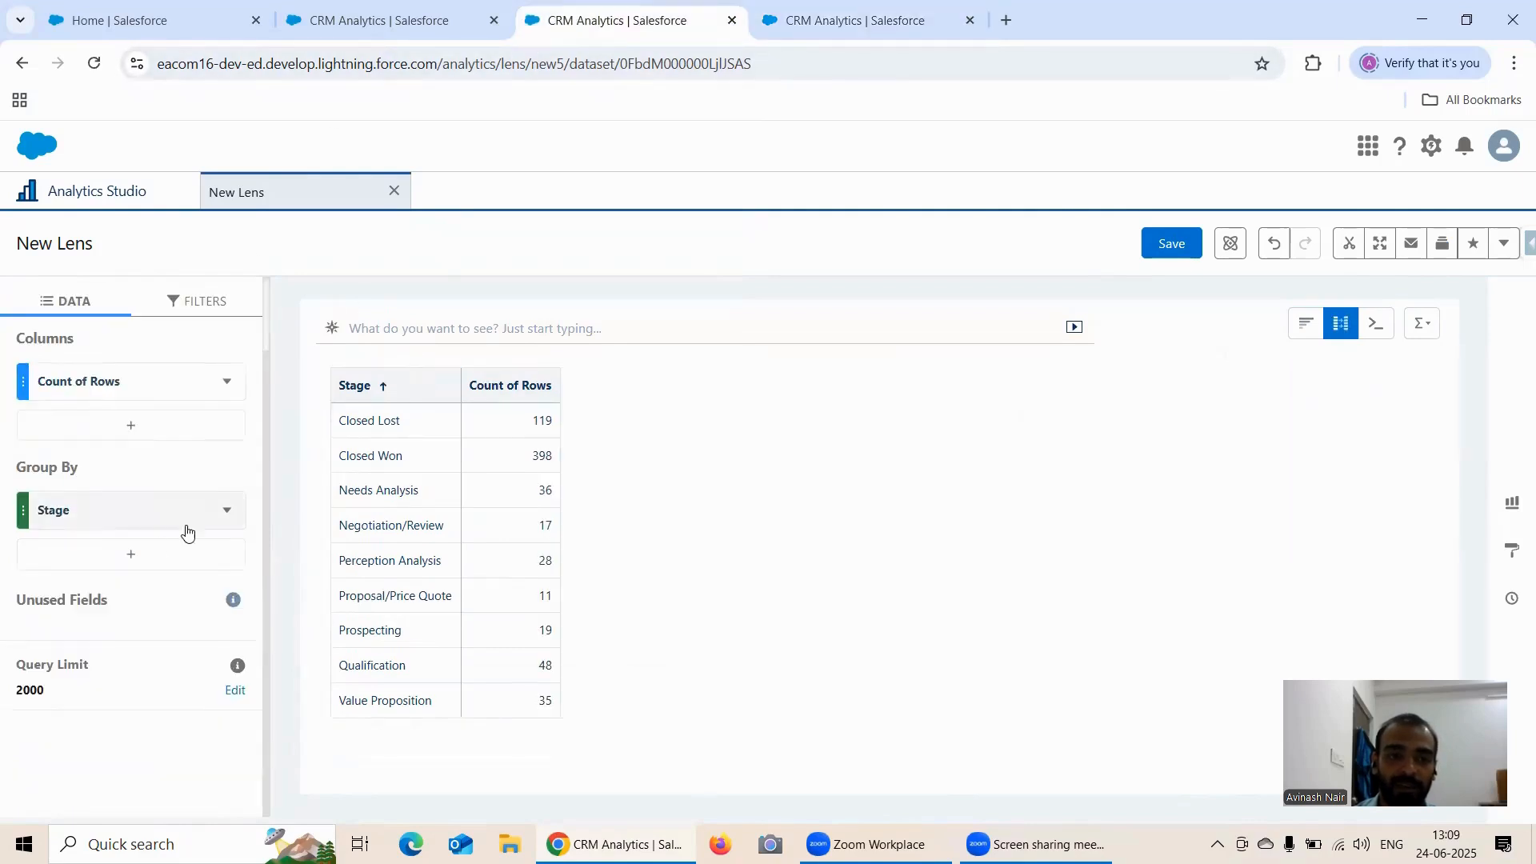
click(146, 568)
scroll(400, 440, down, 5)
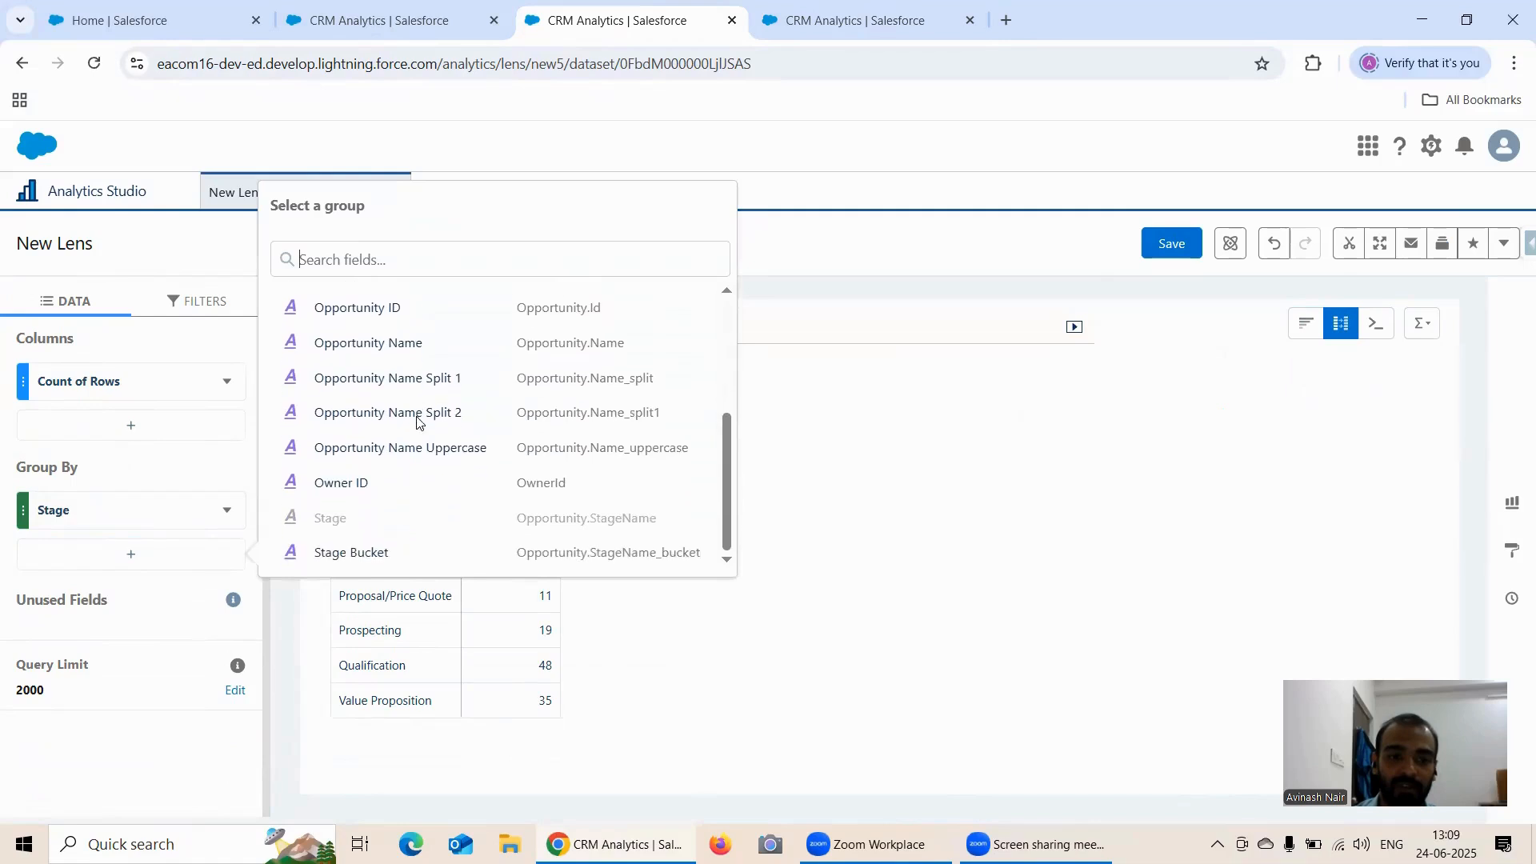
click(365, 556)
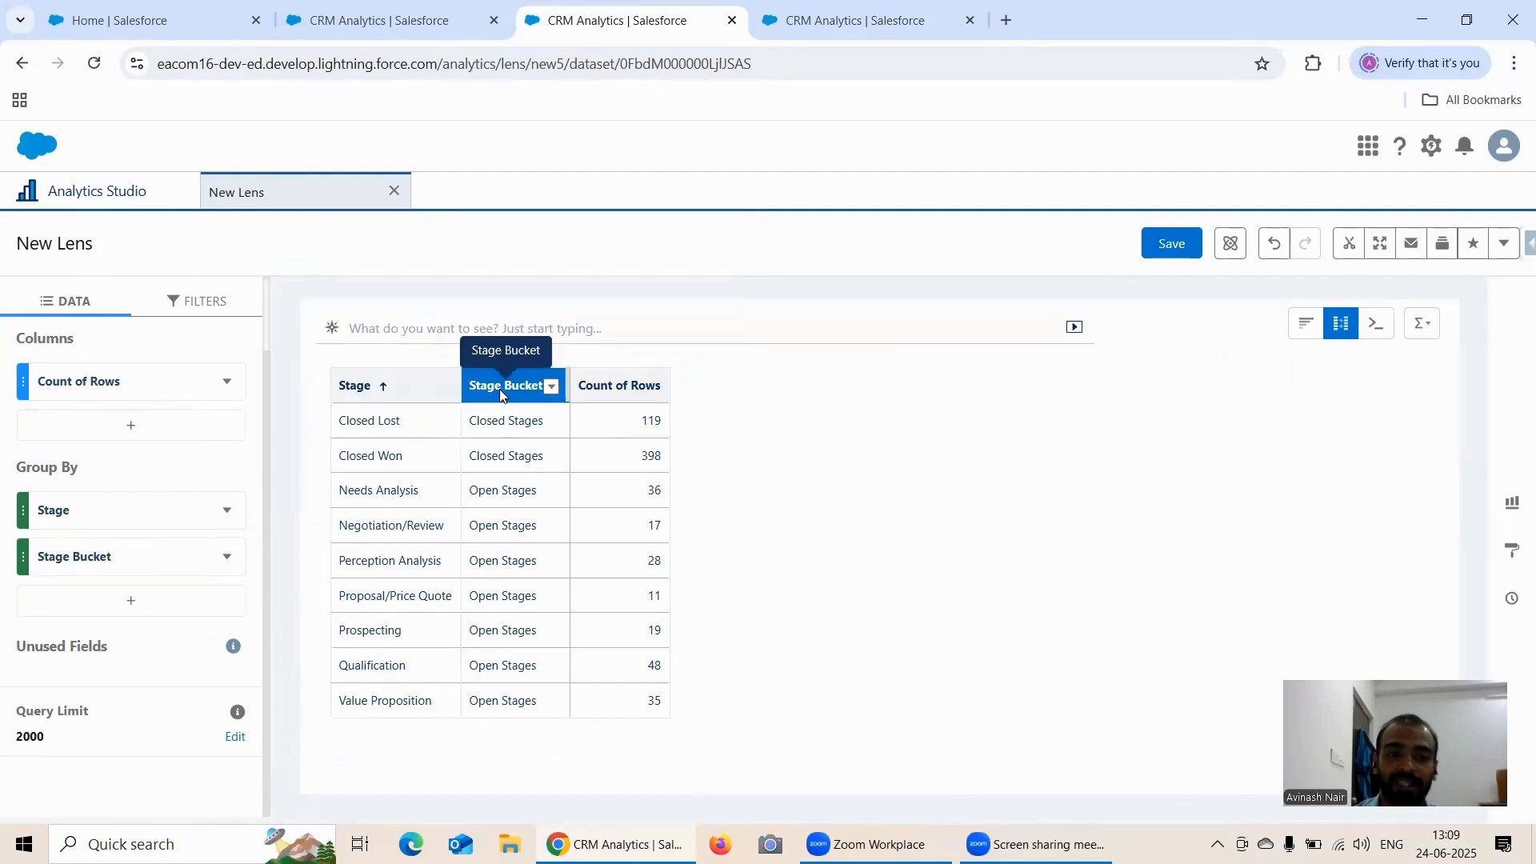
click(825, 16)
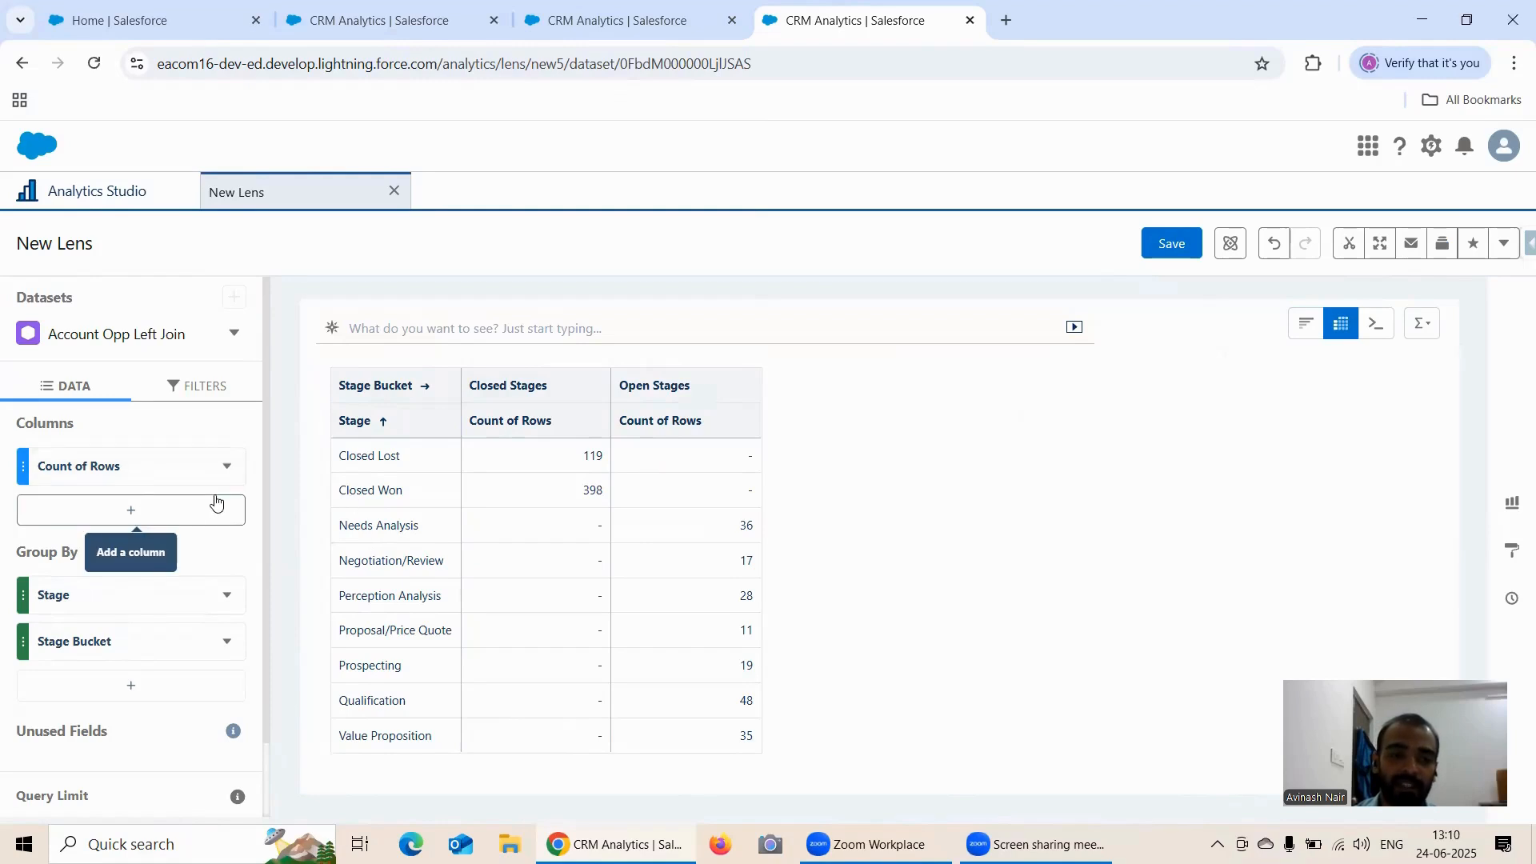
Step: Save the first lens as "Values Table" in the Recipe Dataset app
click(373, 24)
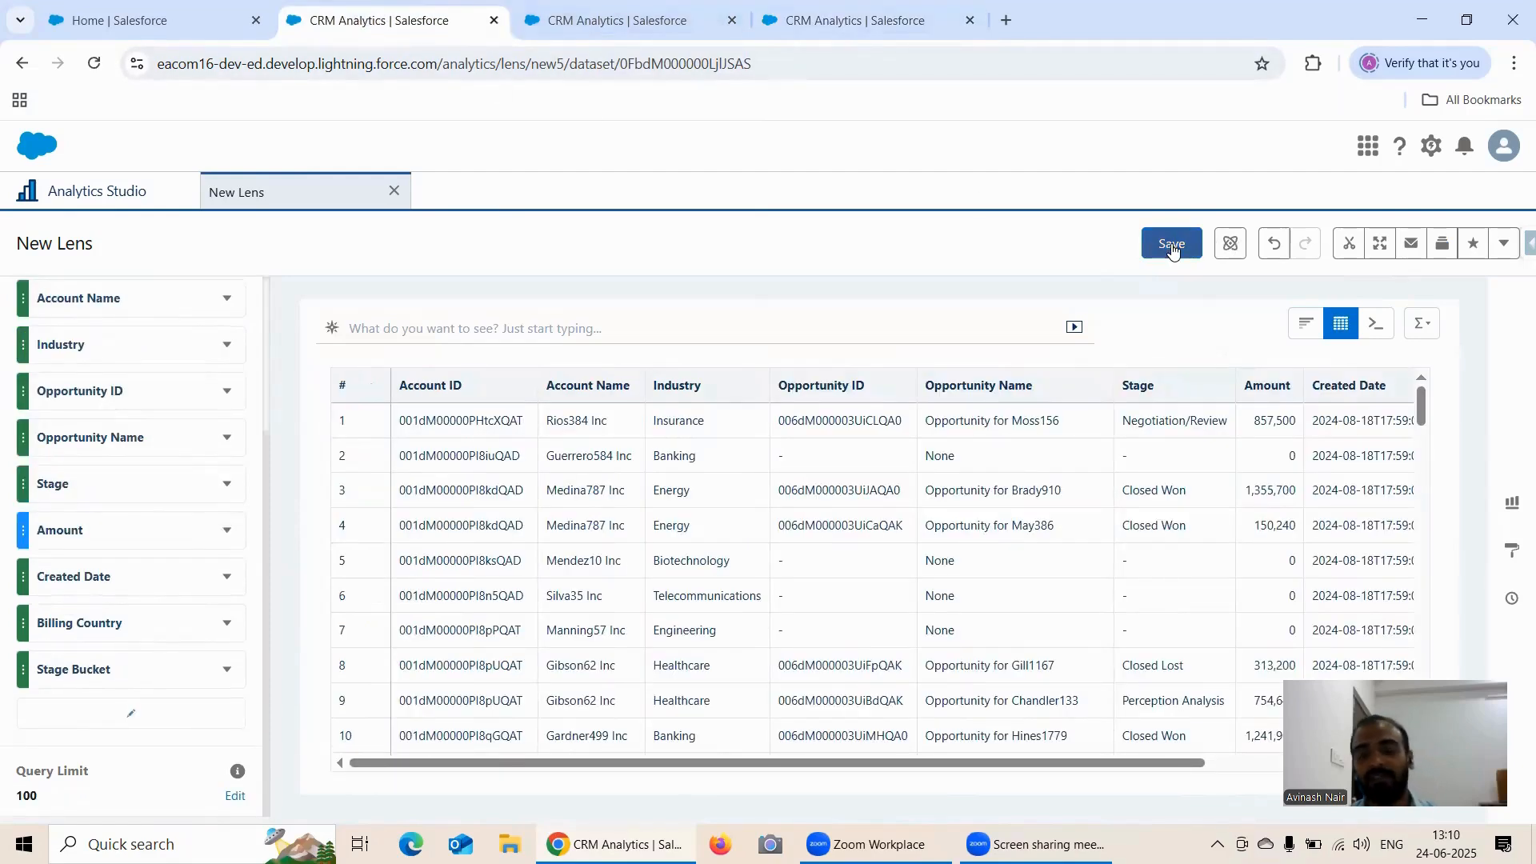
click(1172, 246)
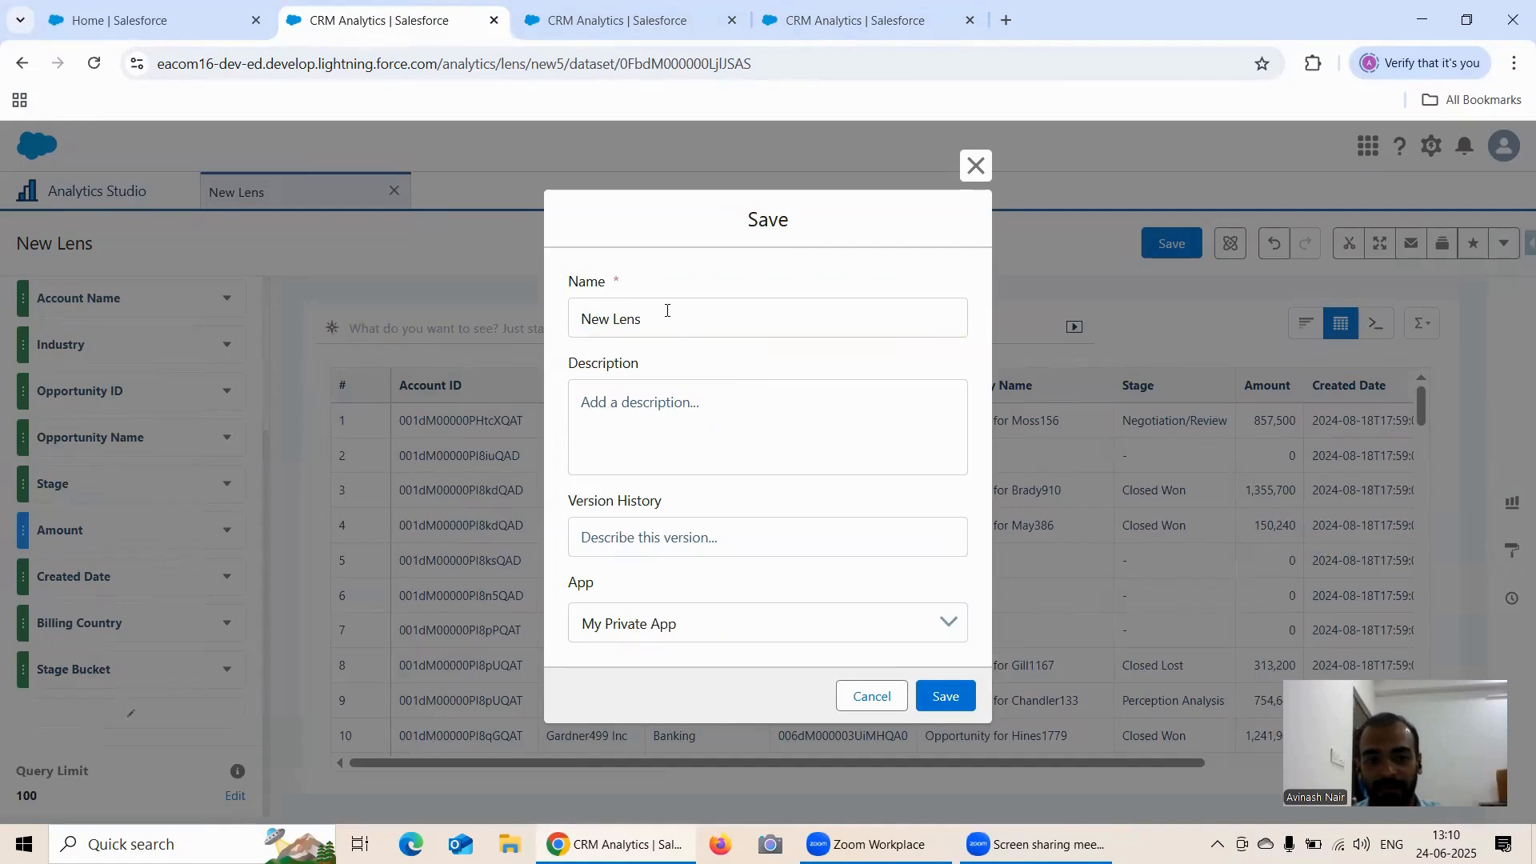
text(Values Table)
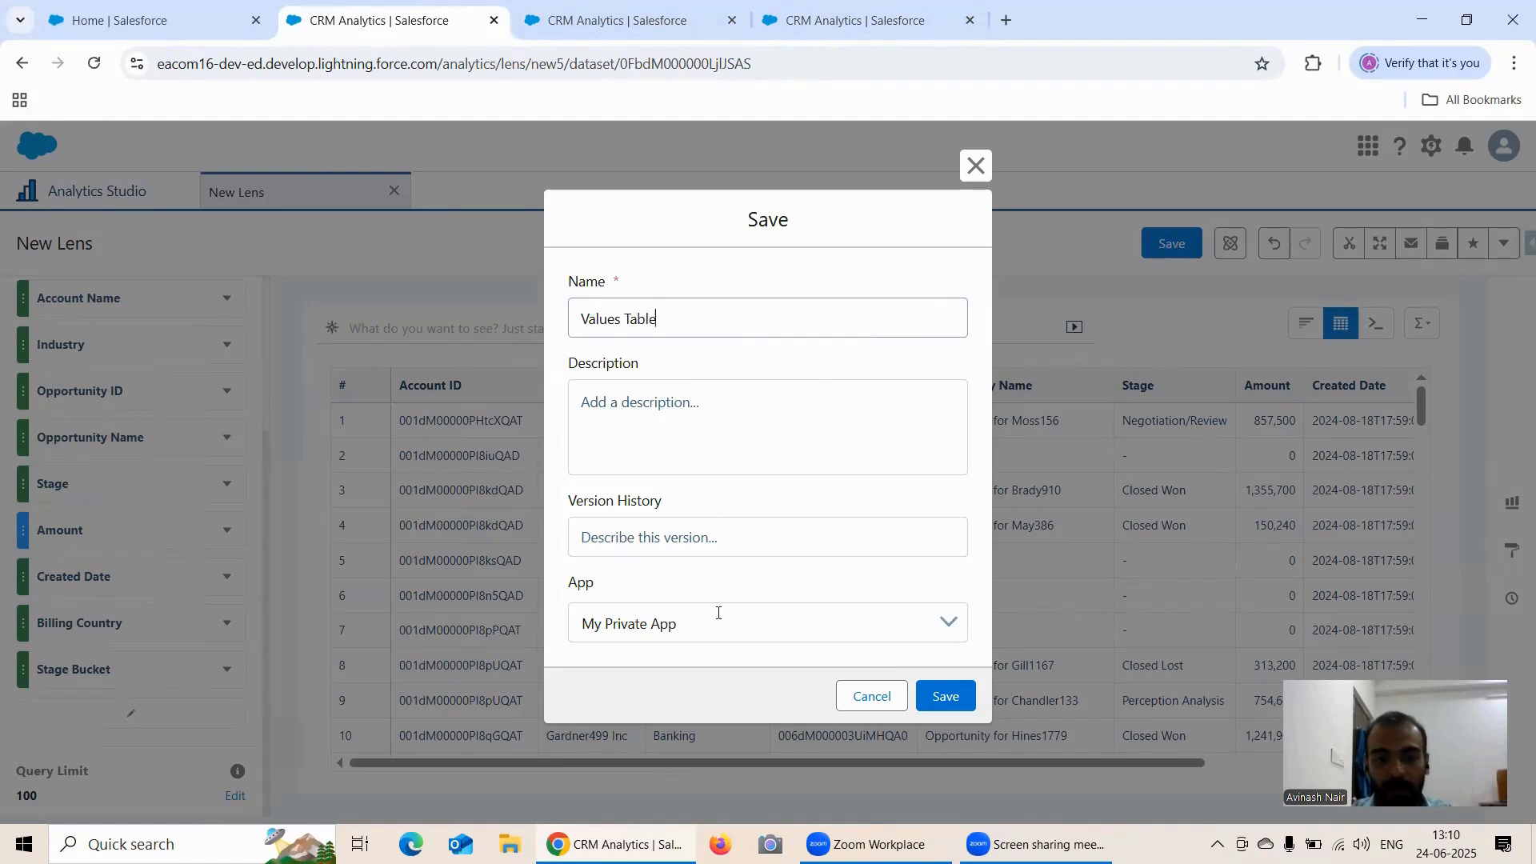
click(719, 613)
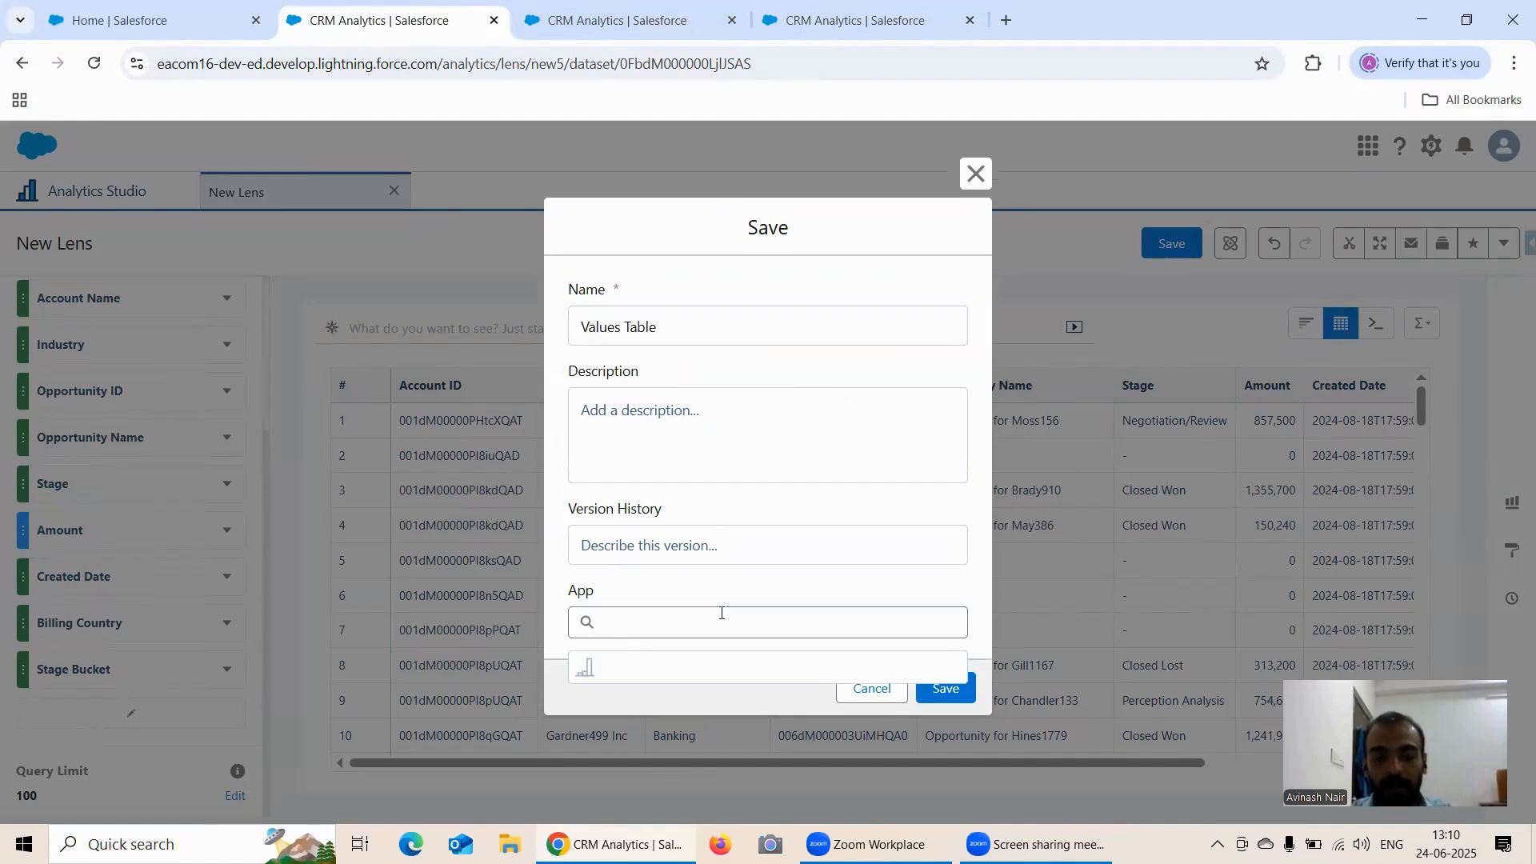
click(699, 714)
click(957, 698)
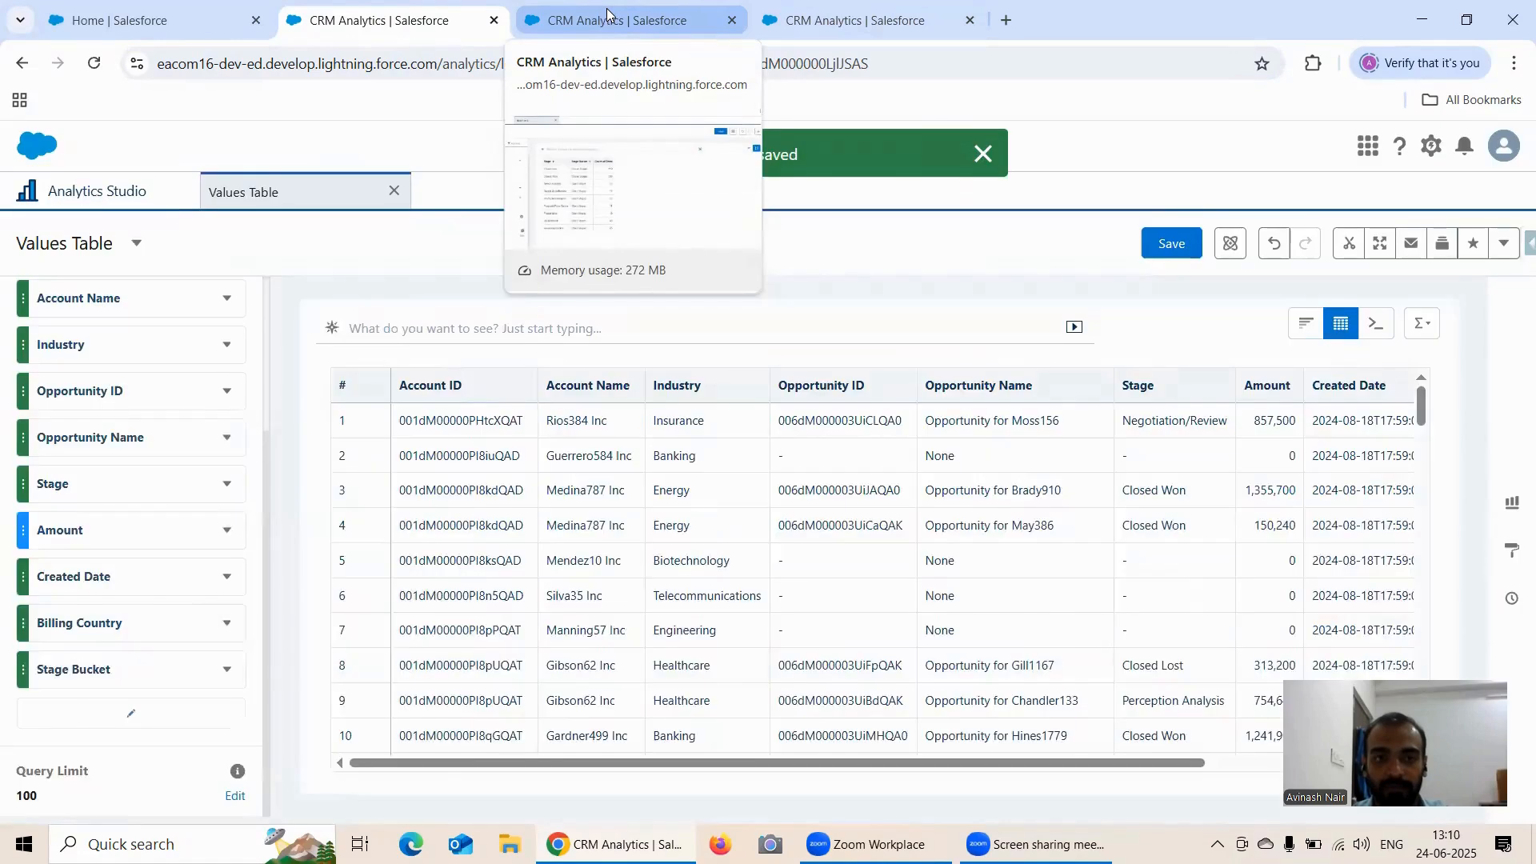
Step: Start saving the second lens and name it "Compare Table"
click(610, 11)
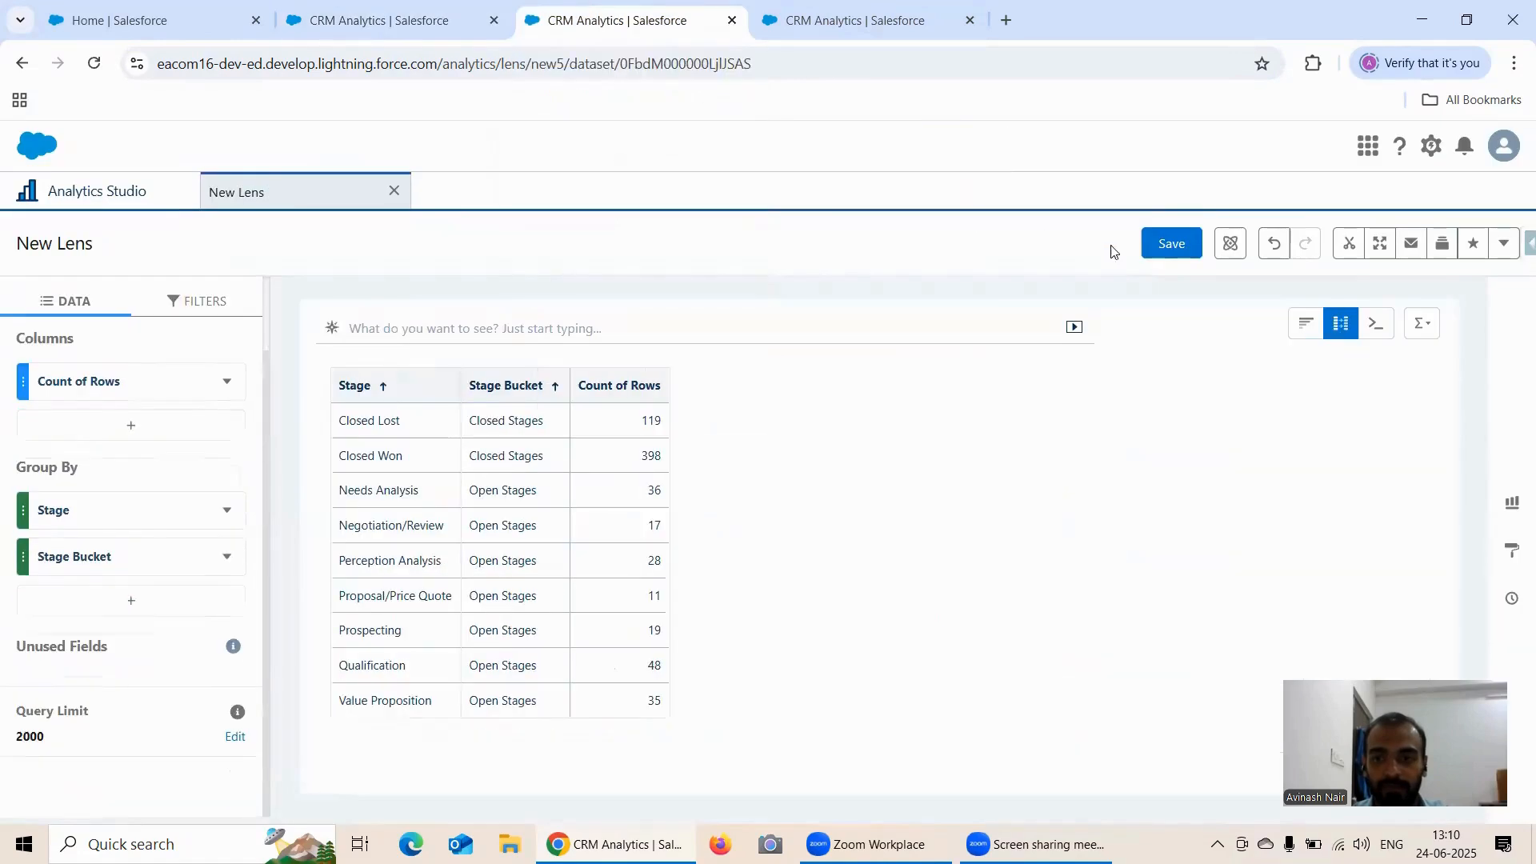
click(1341, 329)
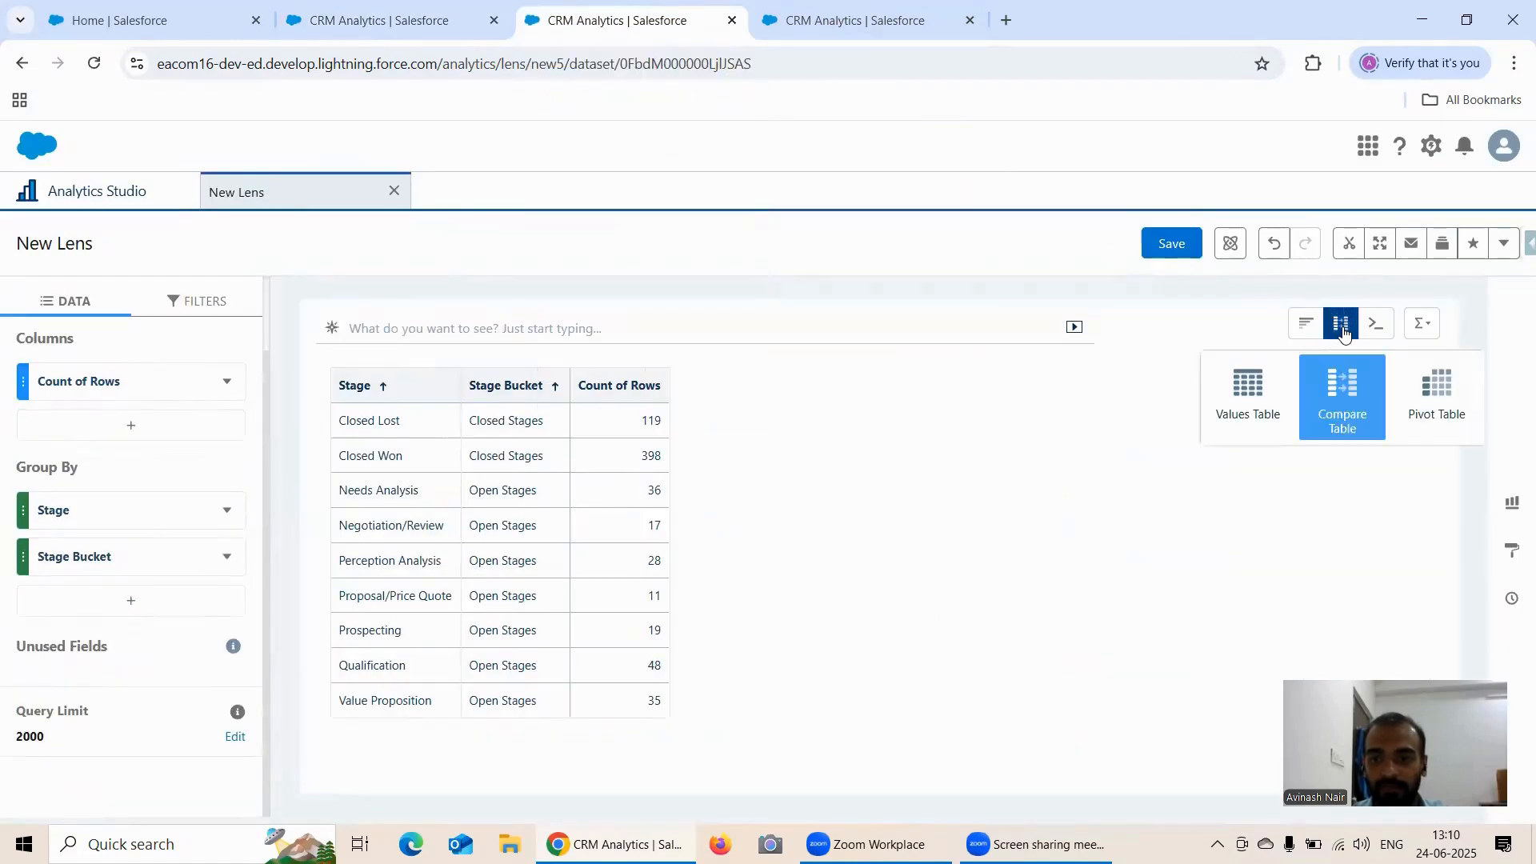
click(1172, 244)
click(721, 317)
key(ctrl+a)
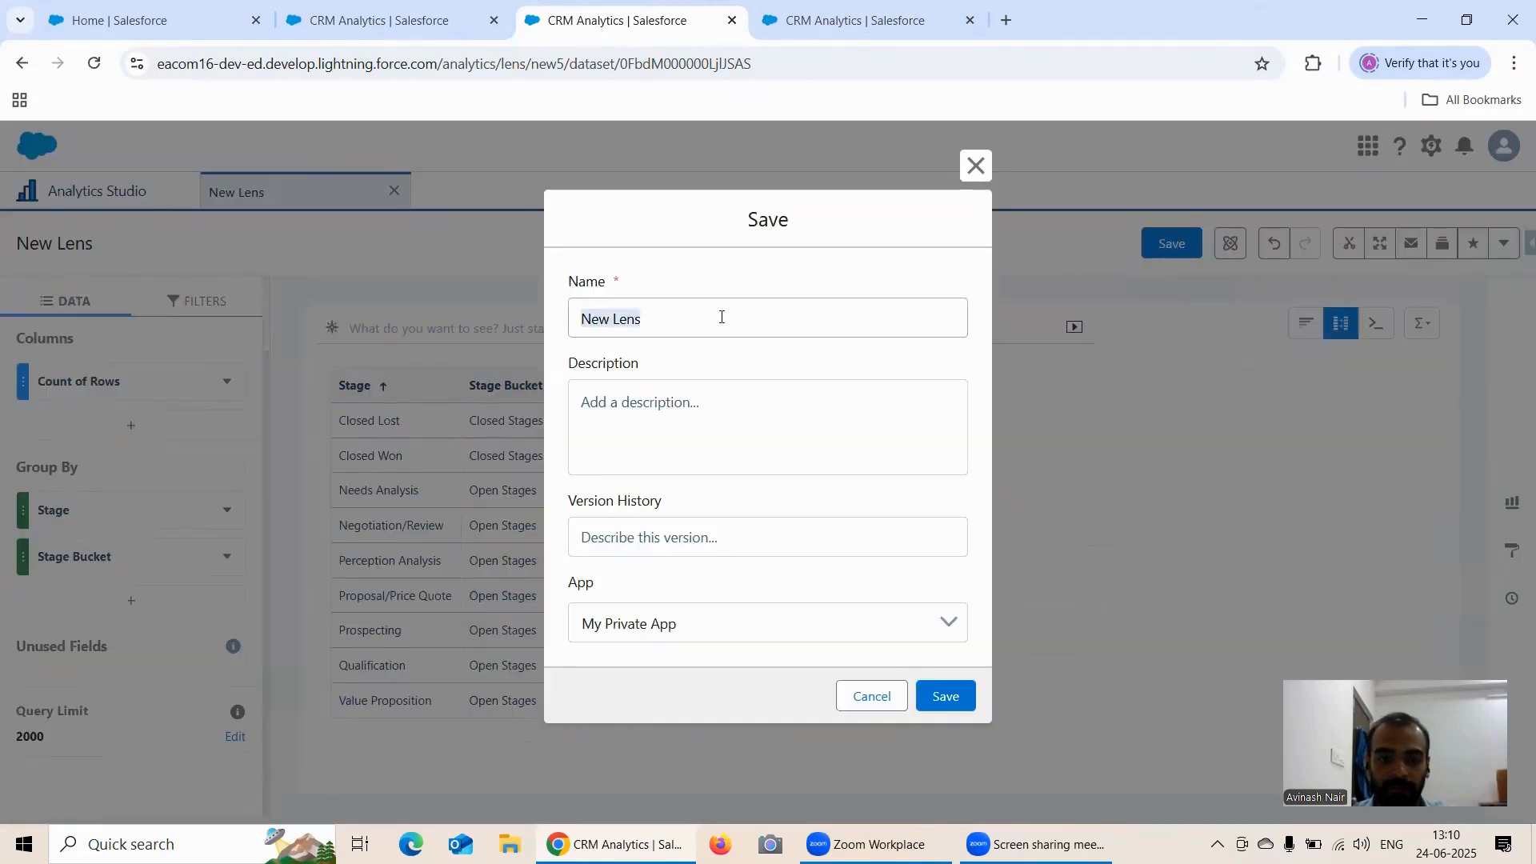
text(Comapre Table)
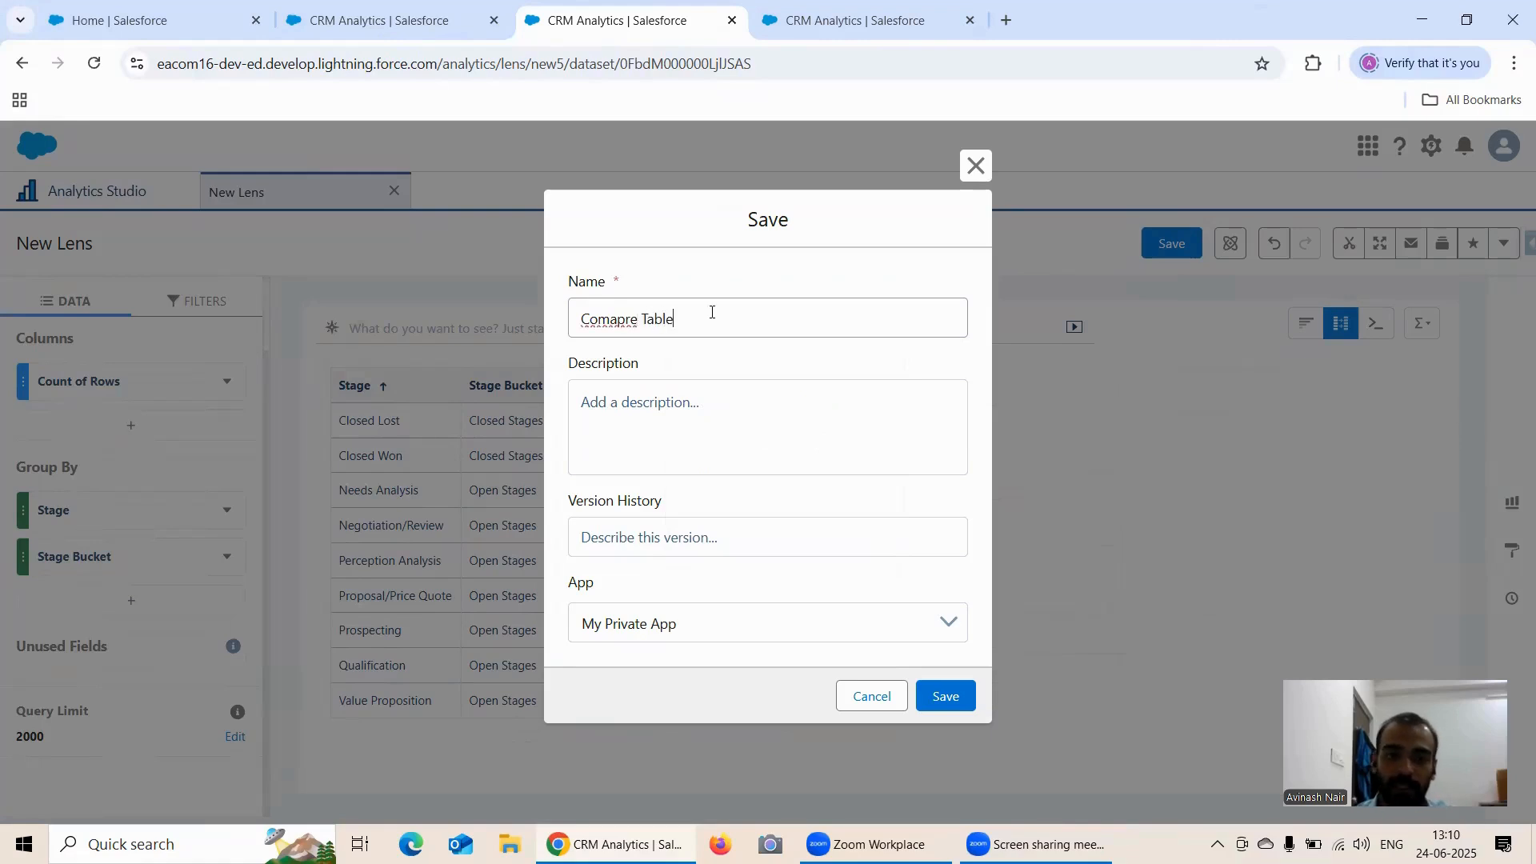
click(616, 325)
key(BackSpace)
key(Right)
text(a)
Step: Choose the Recipe Dataset app for the Compare Table lens and save it
click(751, 622)
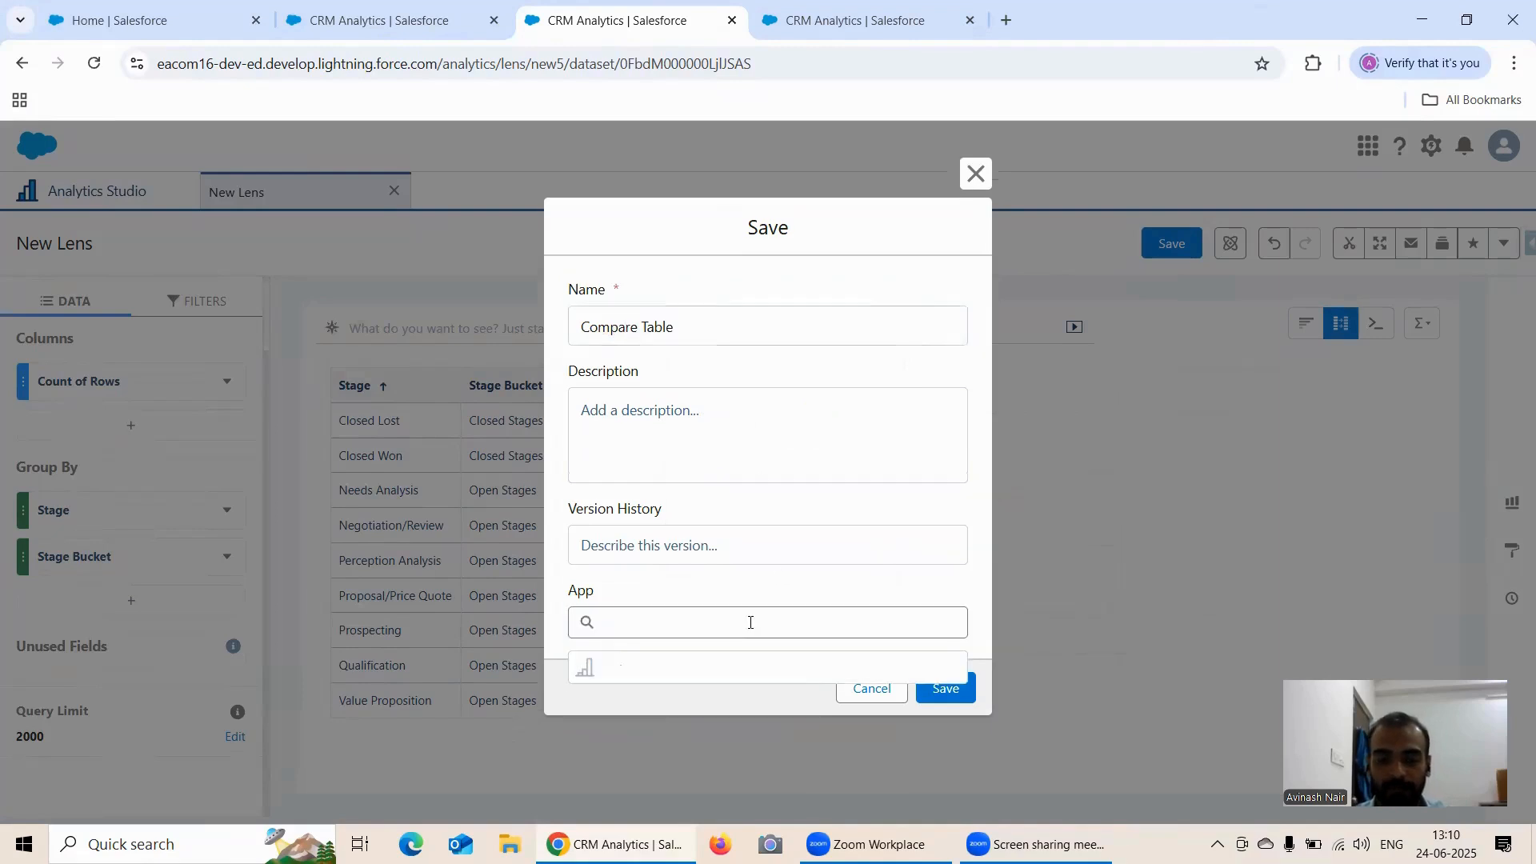
click(725, 732)
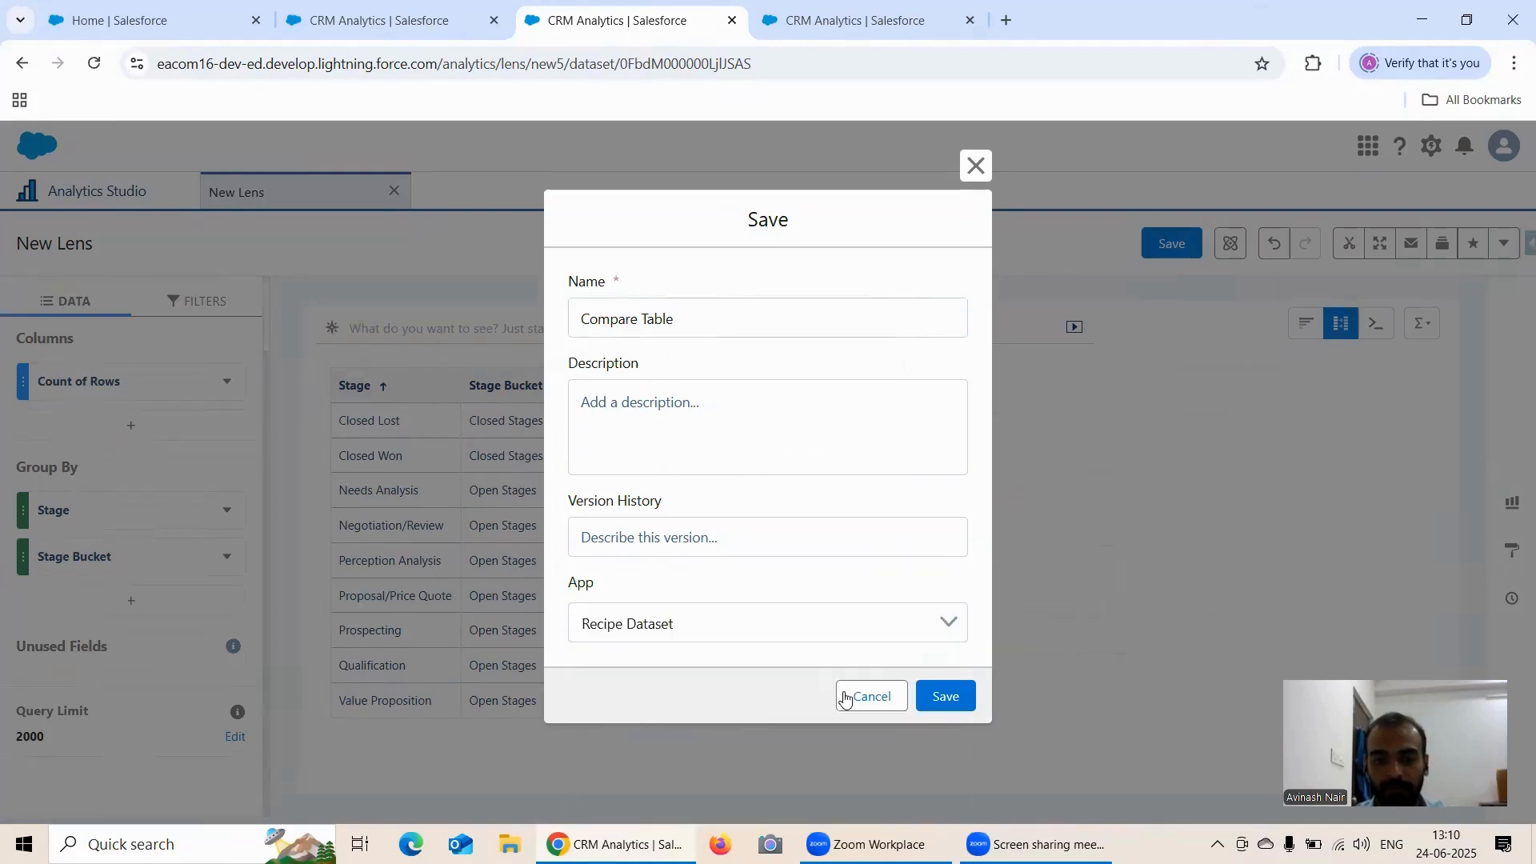
click(956, 696)
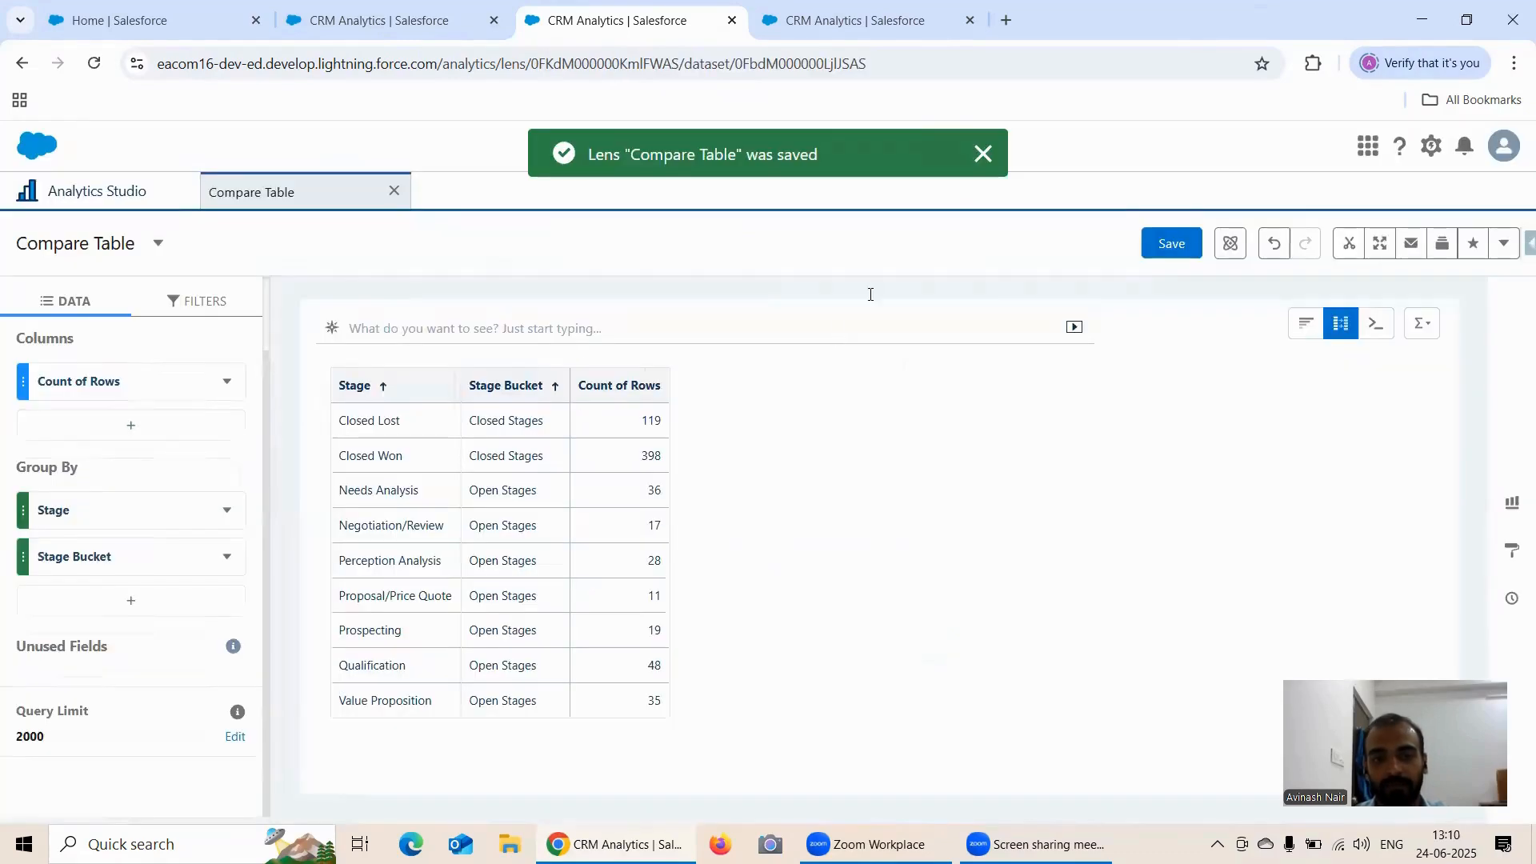
Step: Save the third lens as "Pivot Table" in the Recipe Dataset app
click(878, 20)
click(1172, 244)
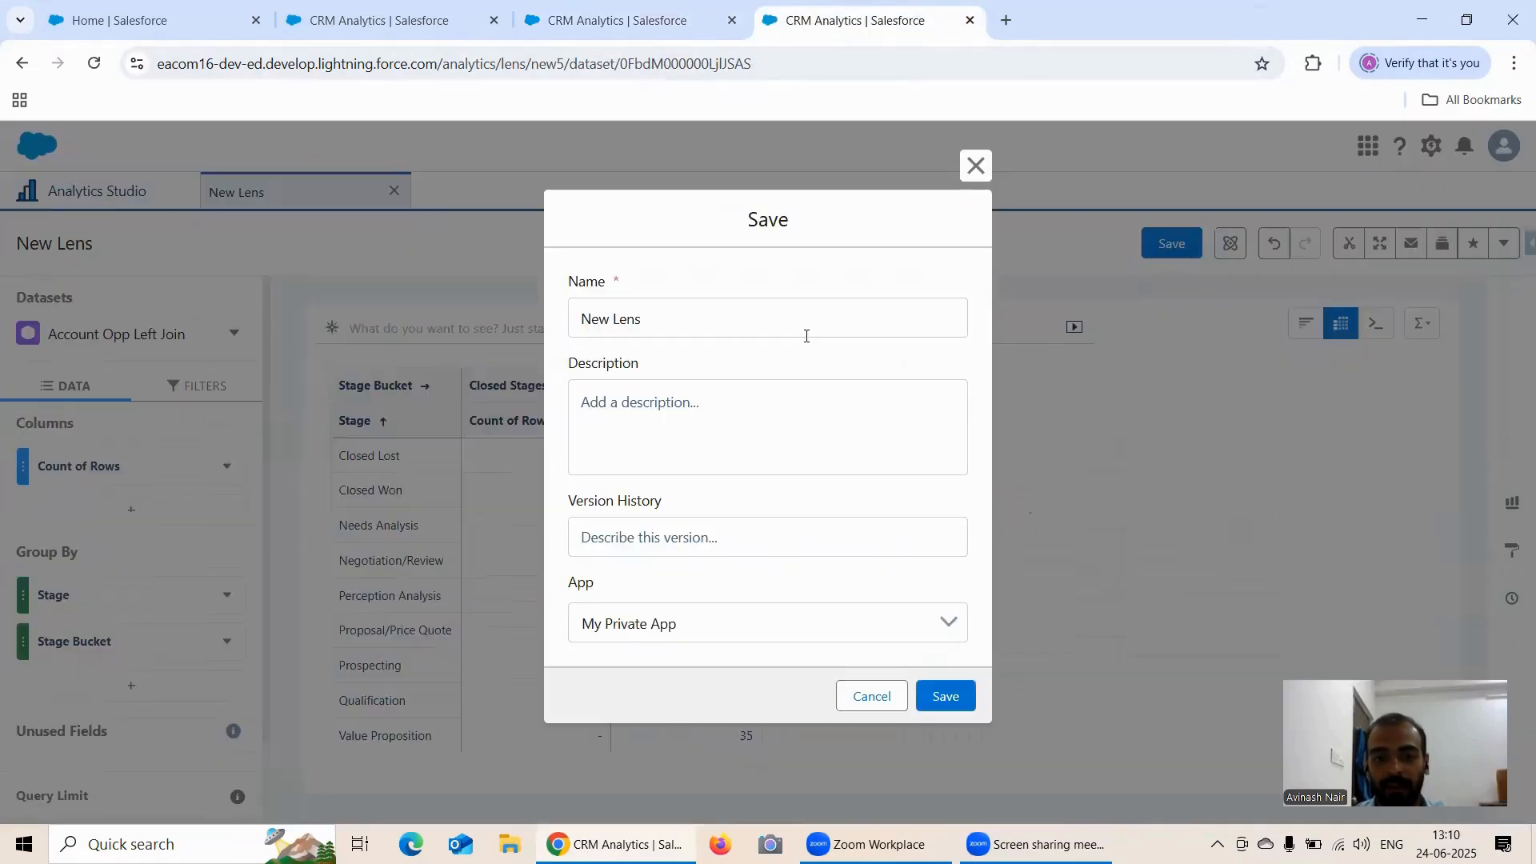
triple_click(714, 316)
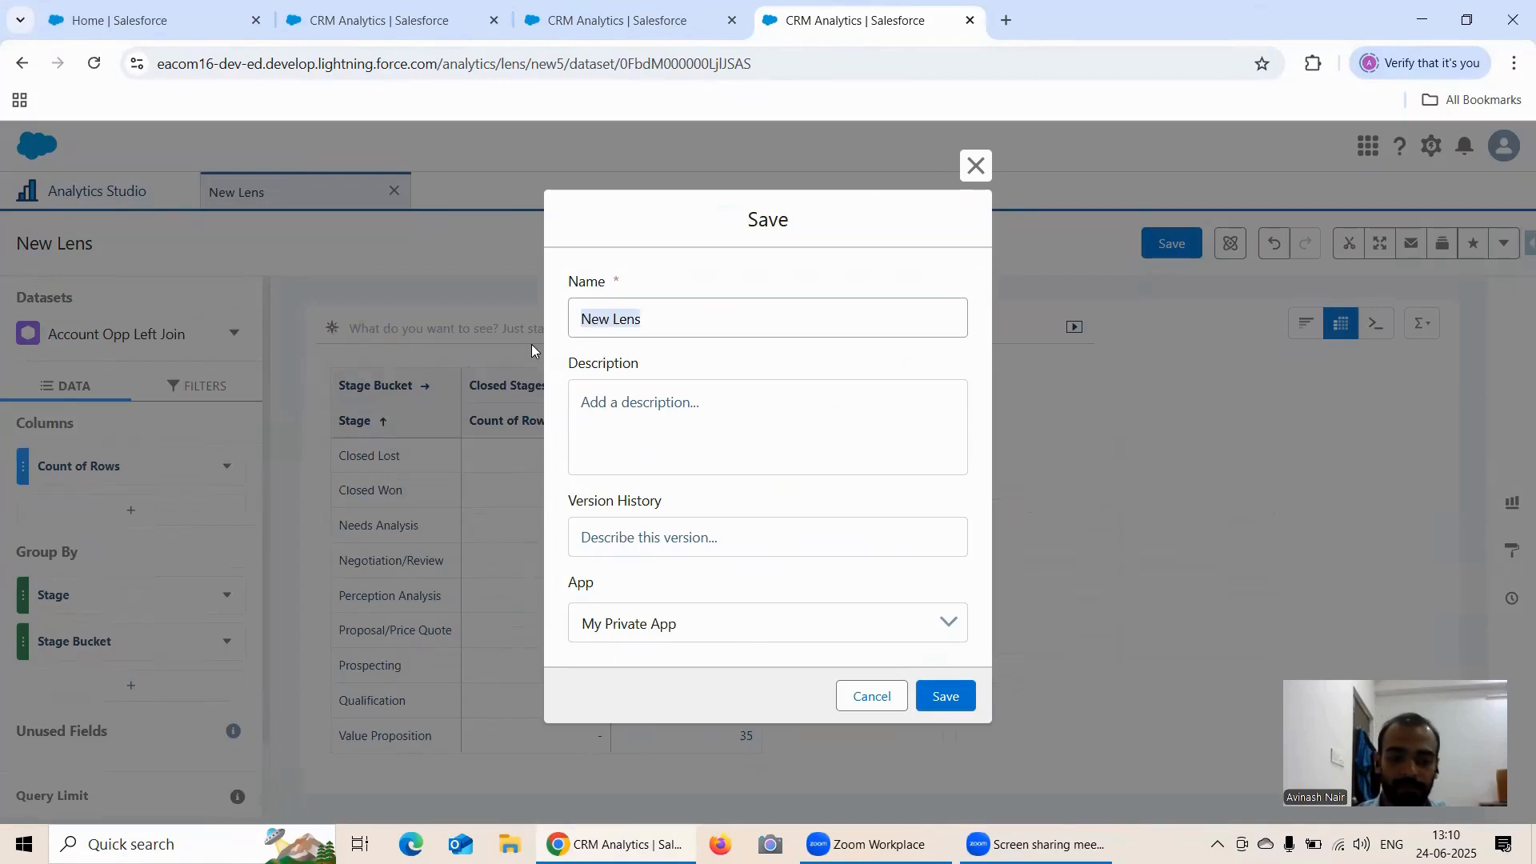
text(Pivot Table)
click(695, 623)
click(672, 717)
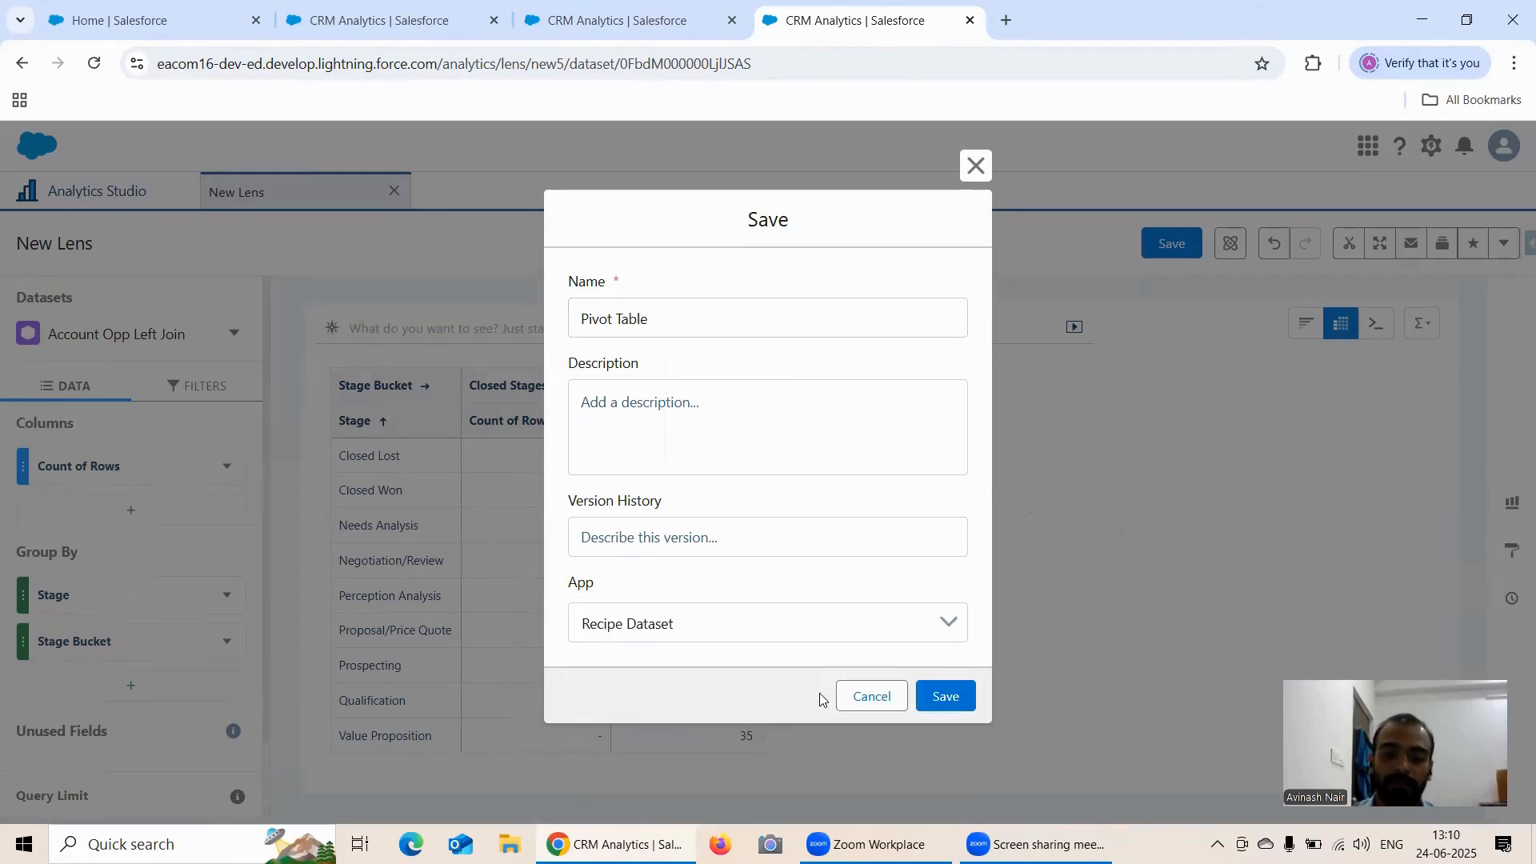
click(947, 696)
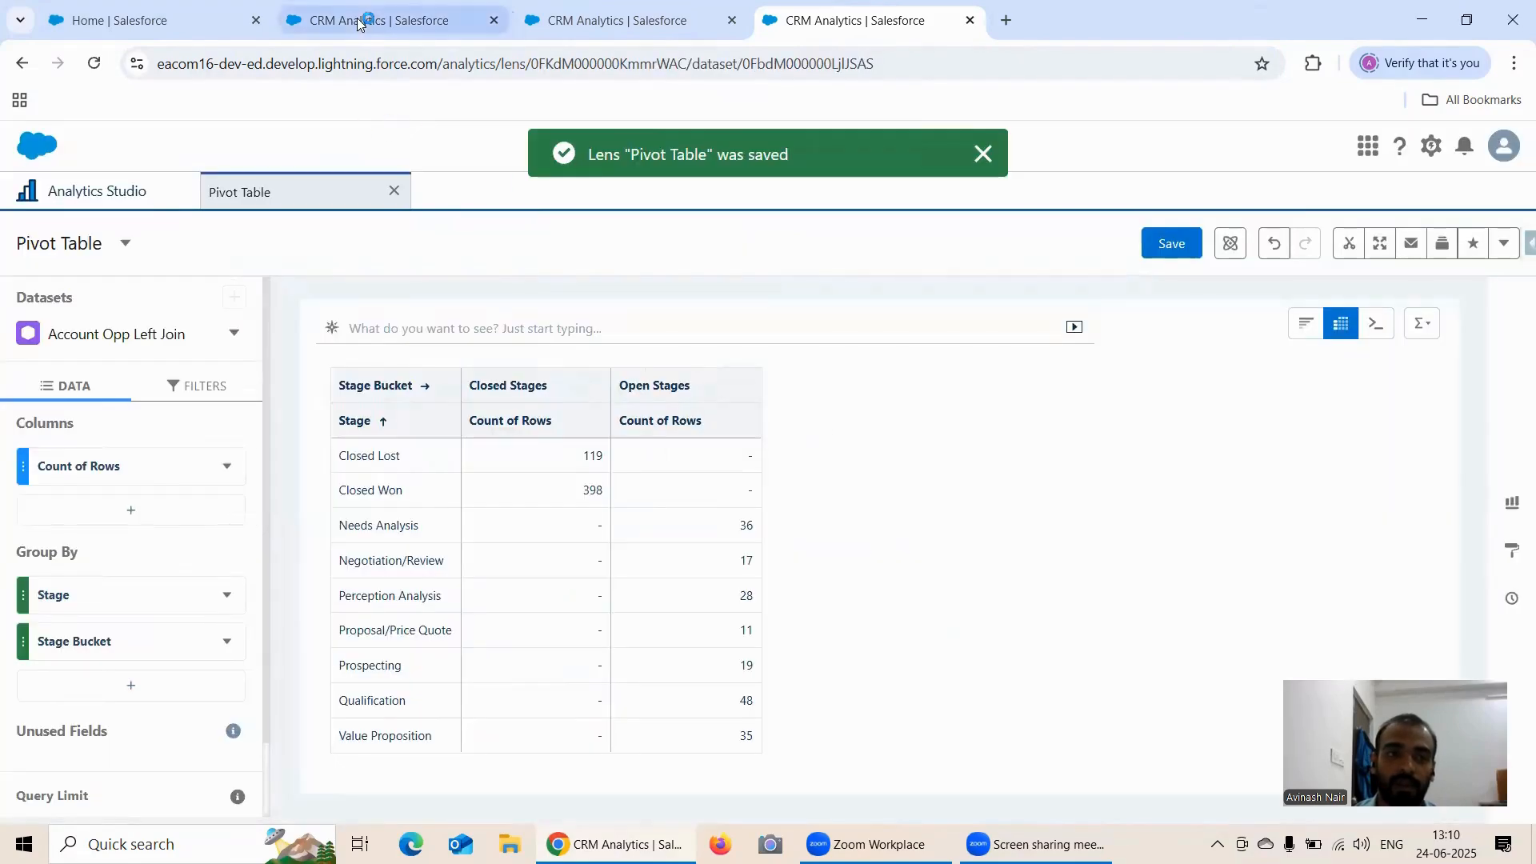
Step: Compare the columns, groupings and layouts of the saved Values Table, Compare Table and Pivot Table lenses
click(367, 20)
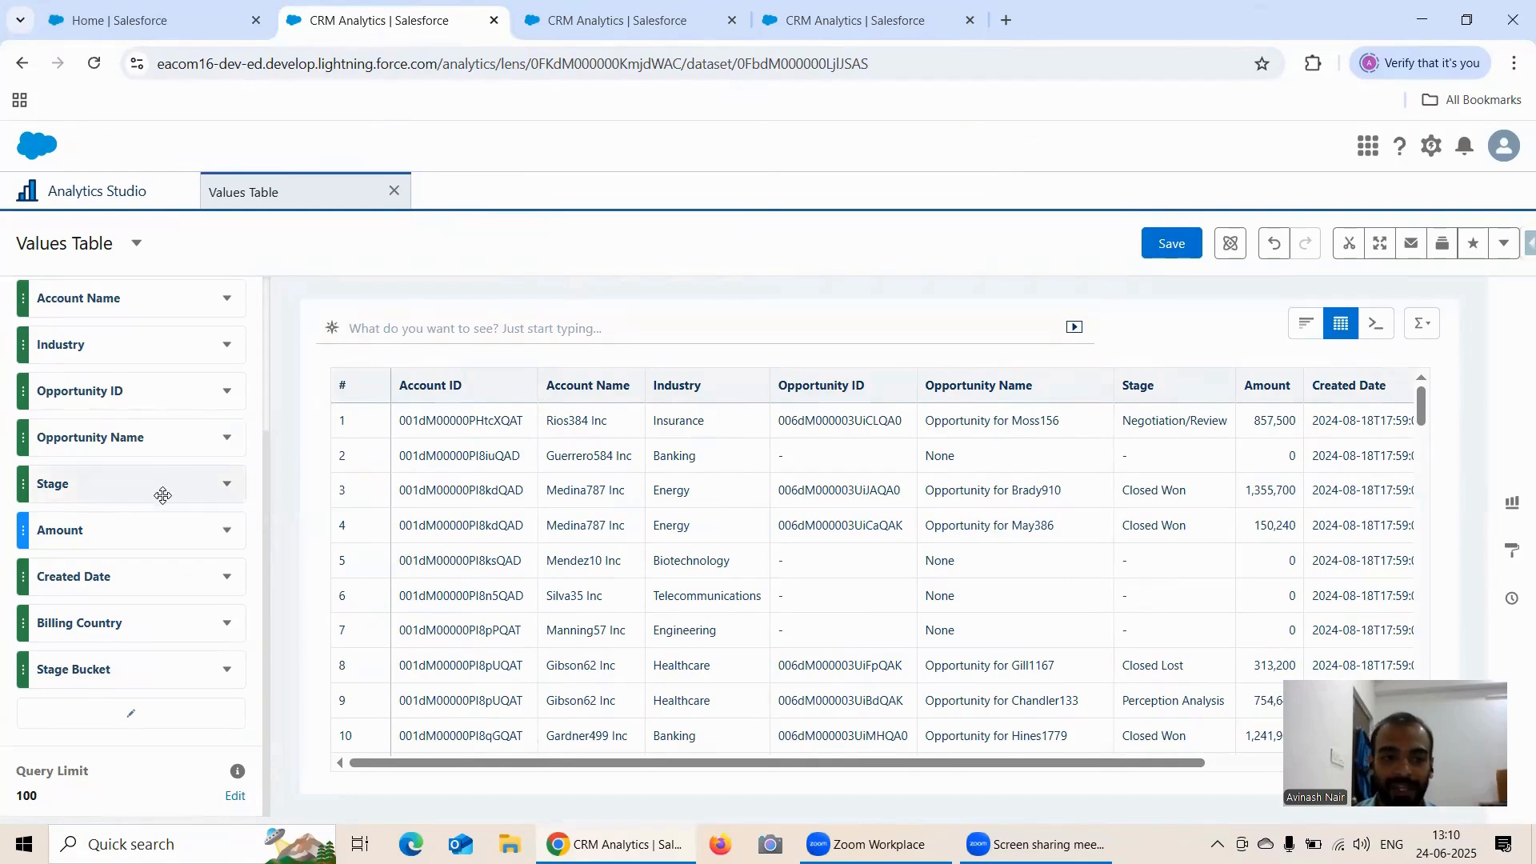
scroll(199, 467, up, 3)
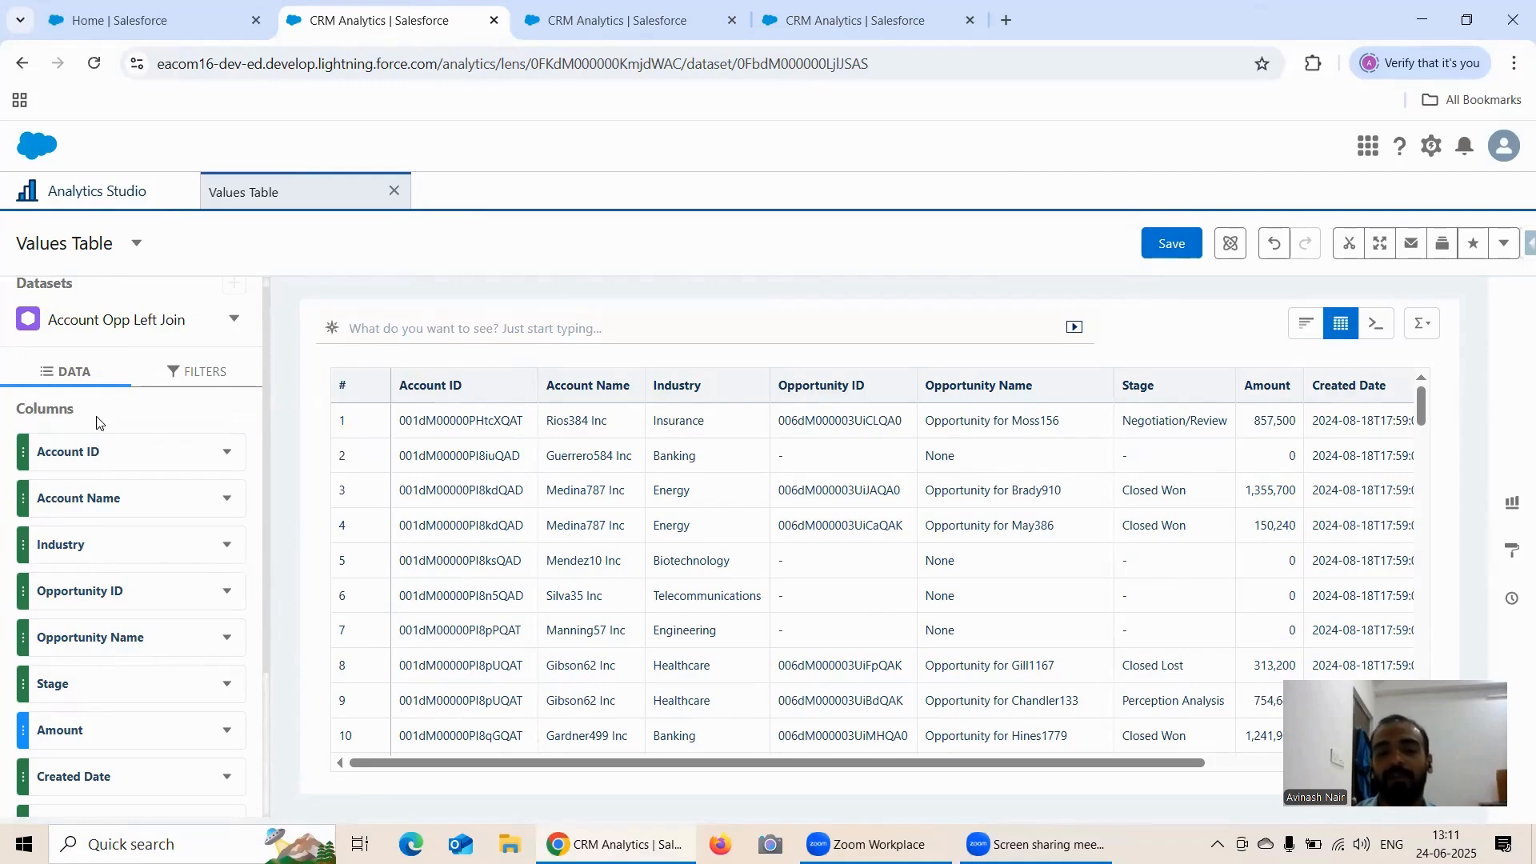
click(566, 21)
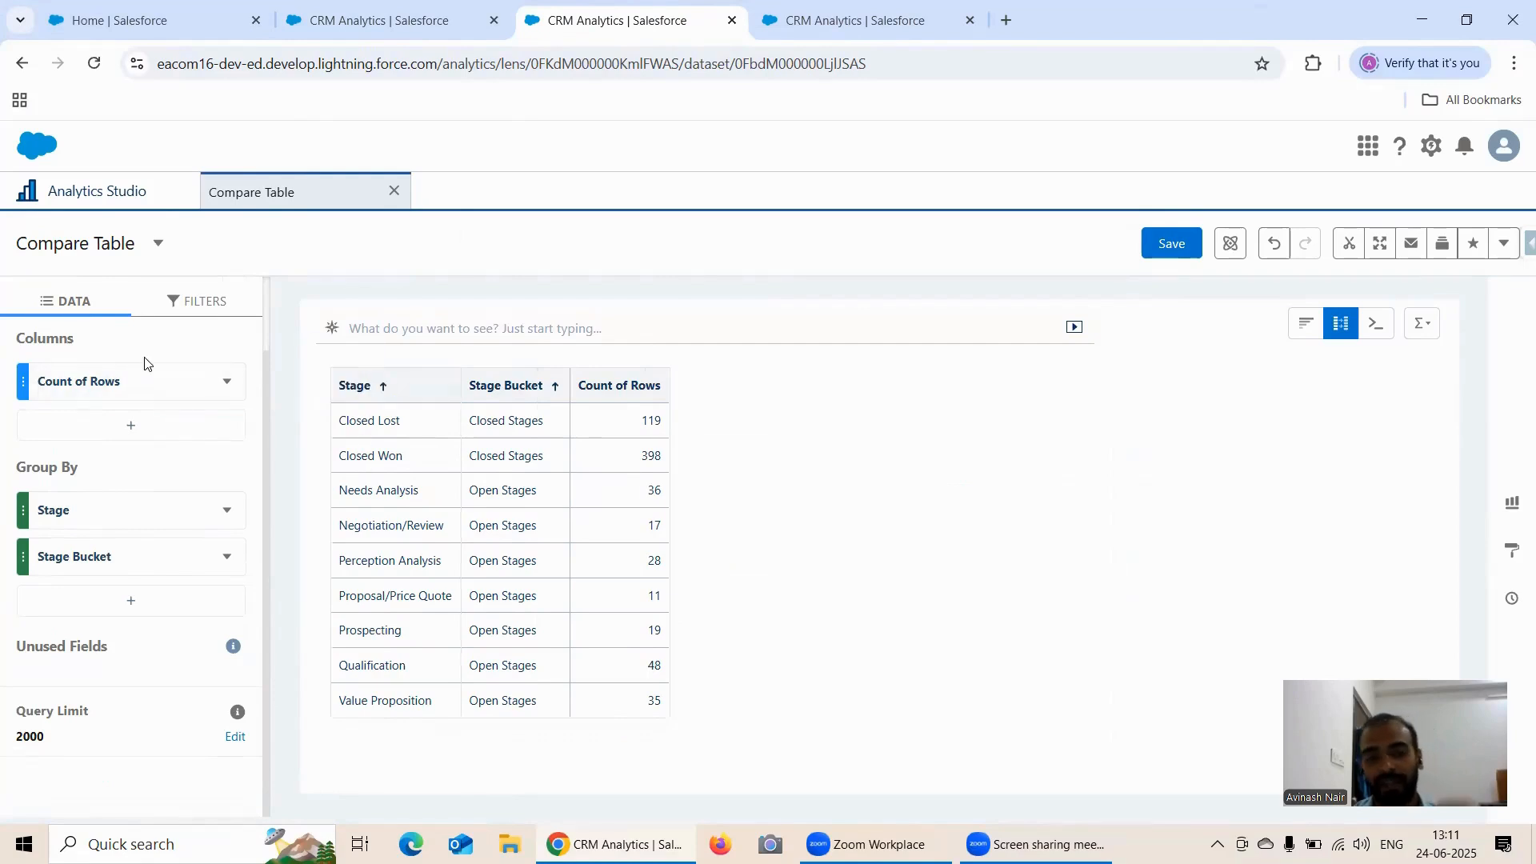
click(796, 27)
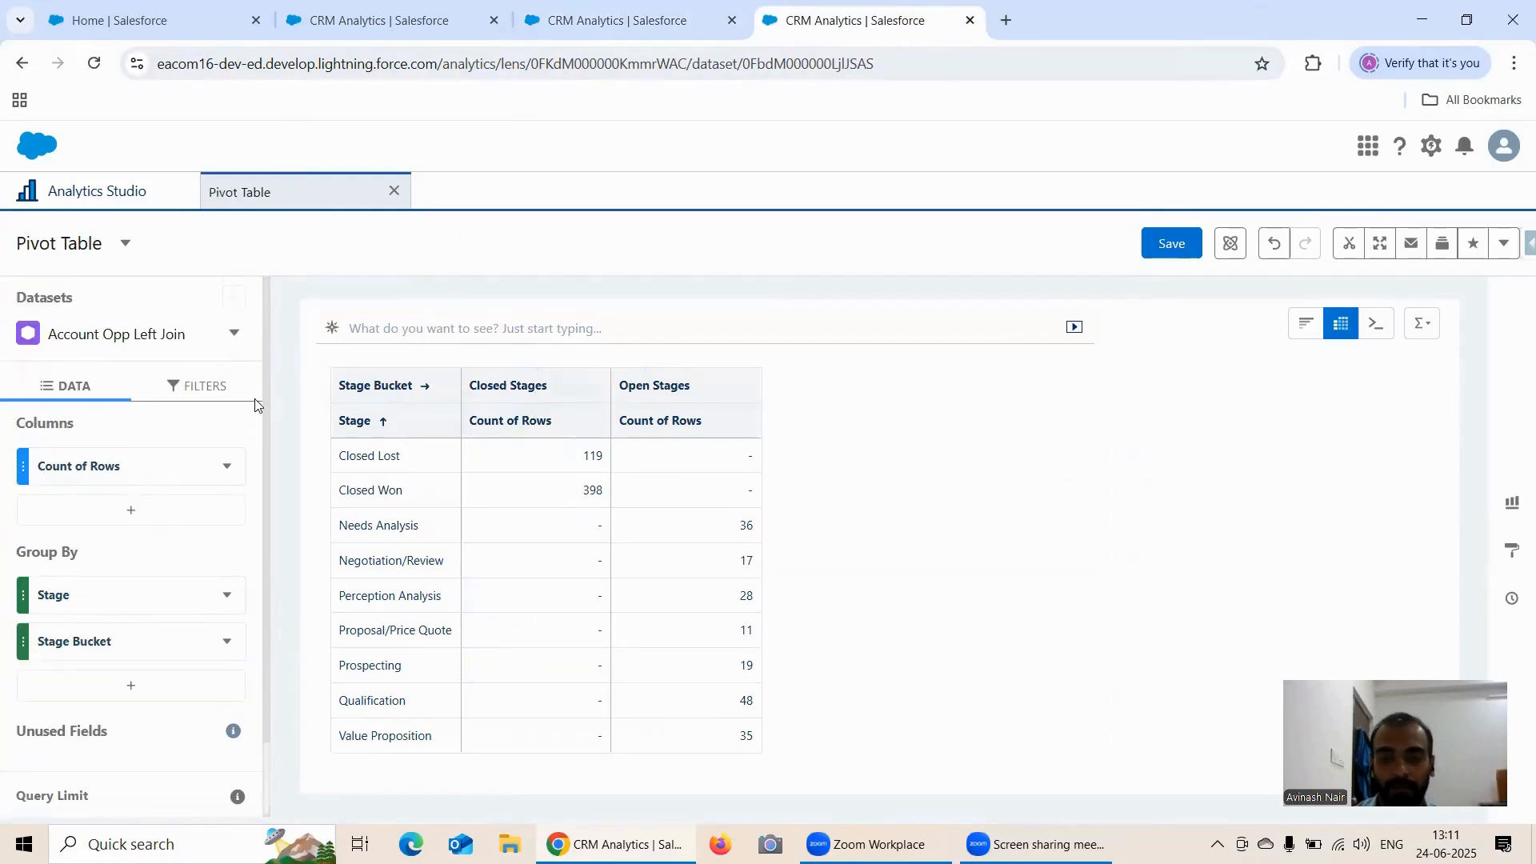
click(597, 24)
click(422, 22)
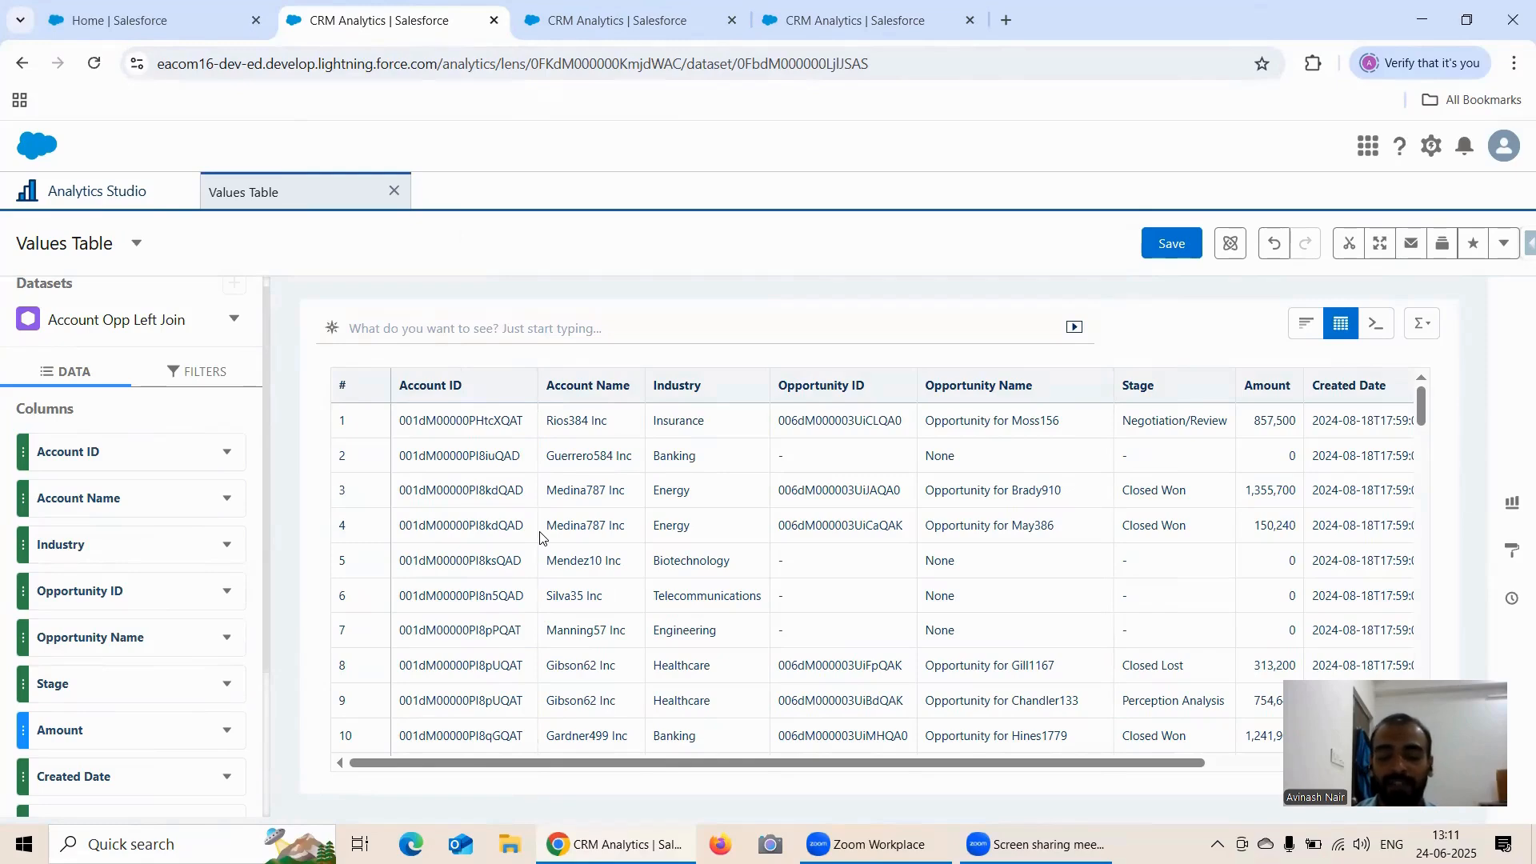
click(624, 24)
click(824, 22)
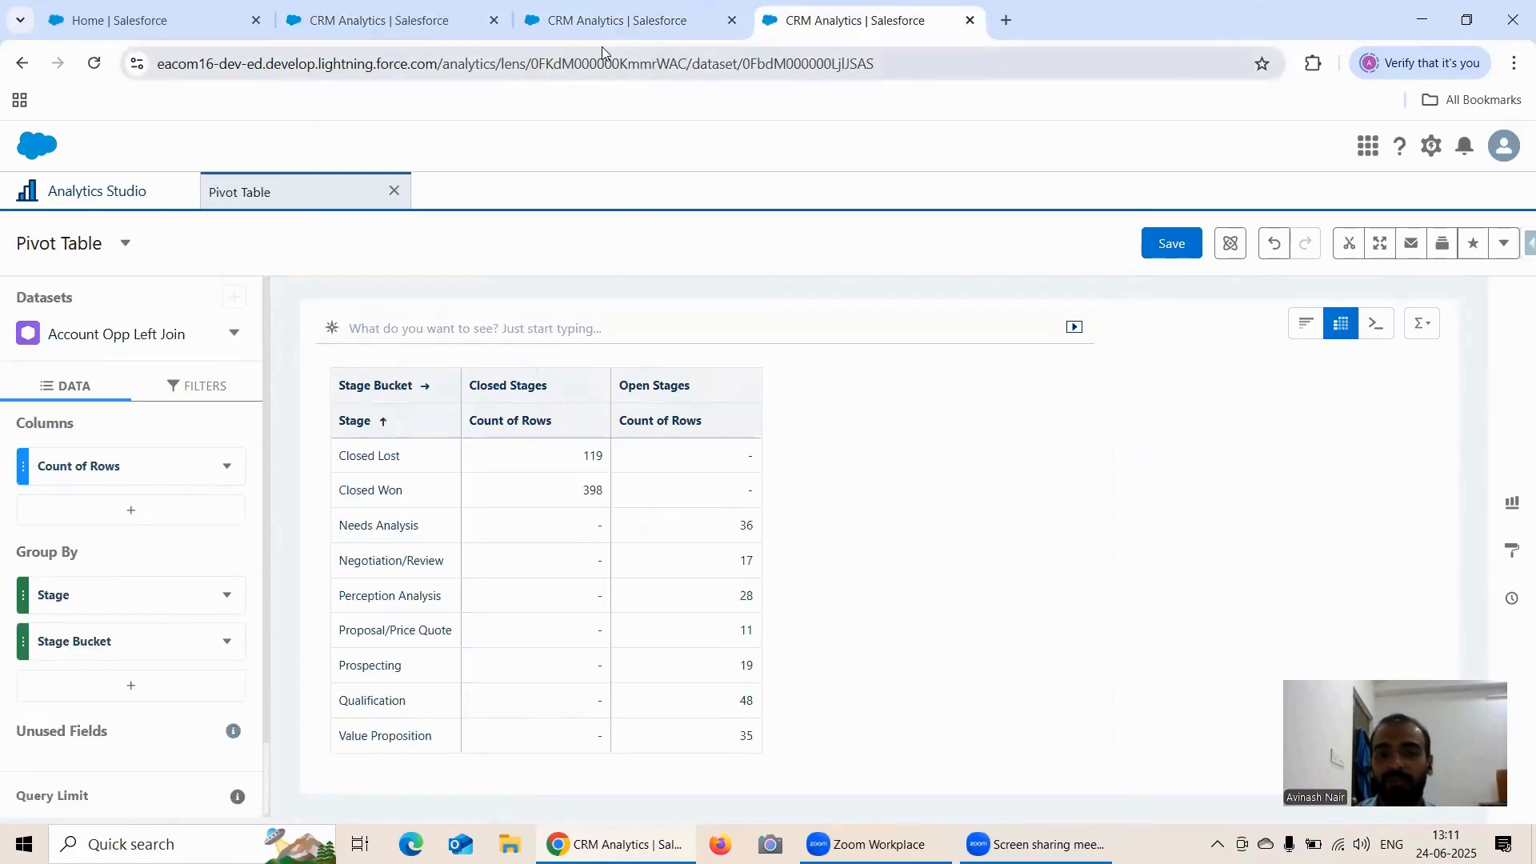
click(618, 19)
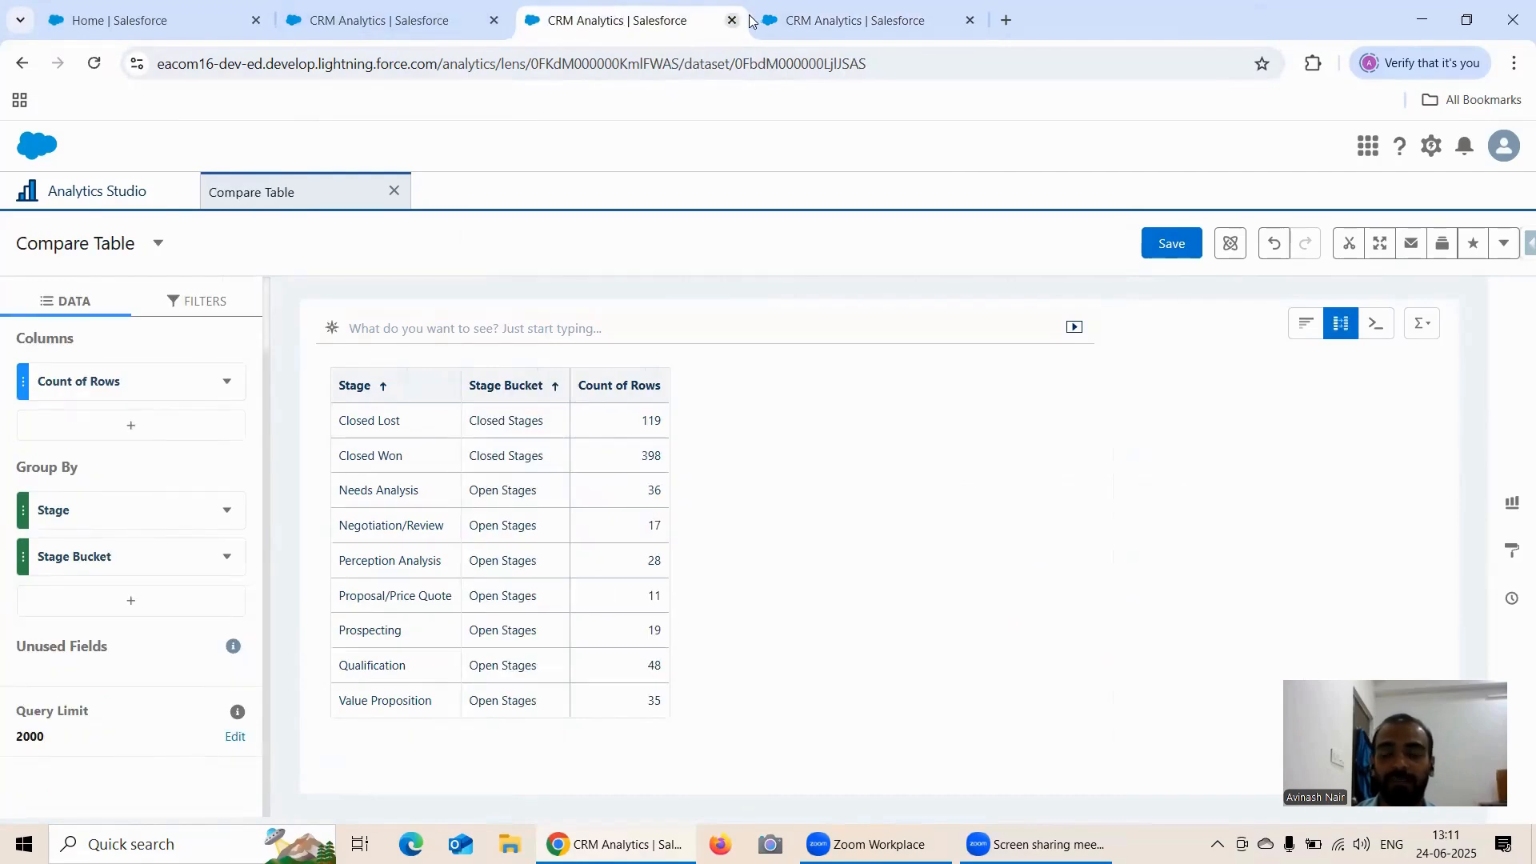
click(354, 28)
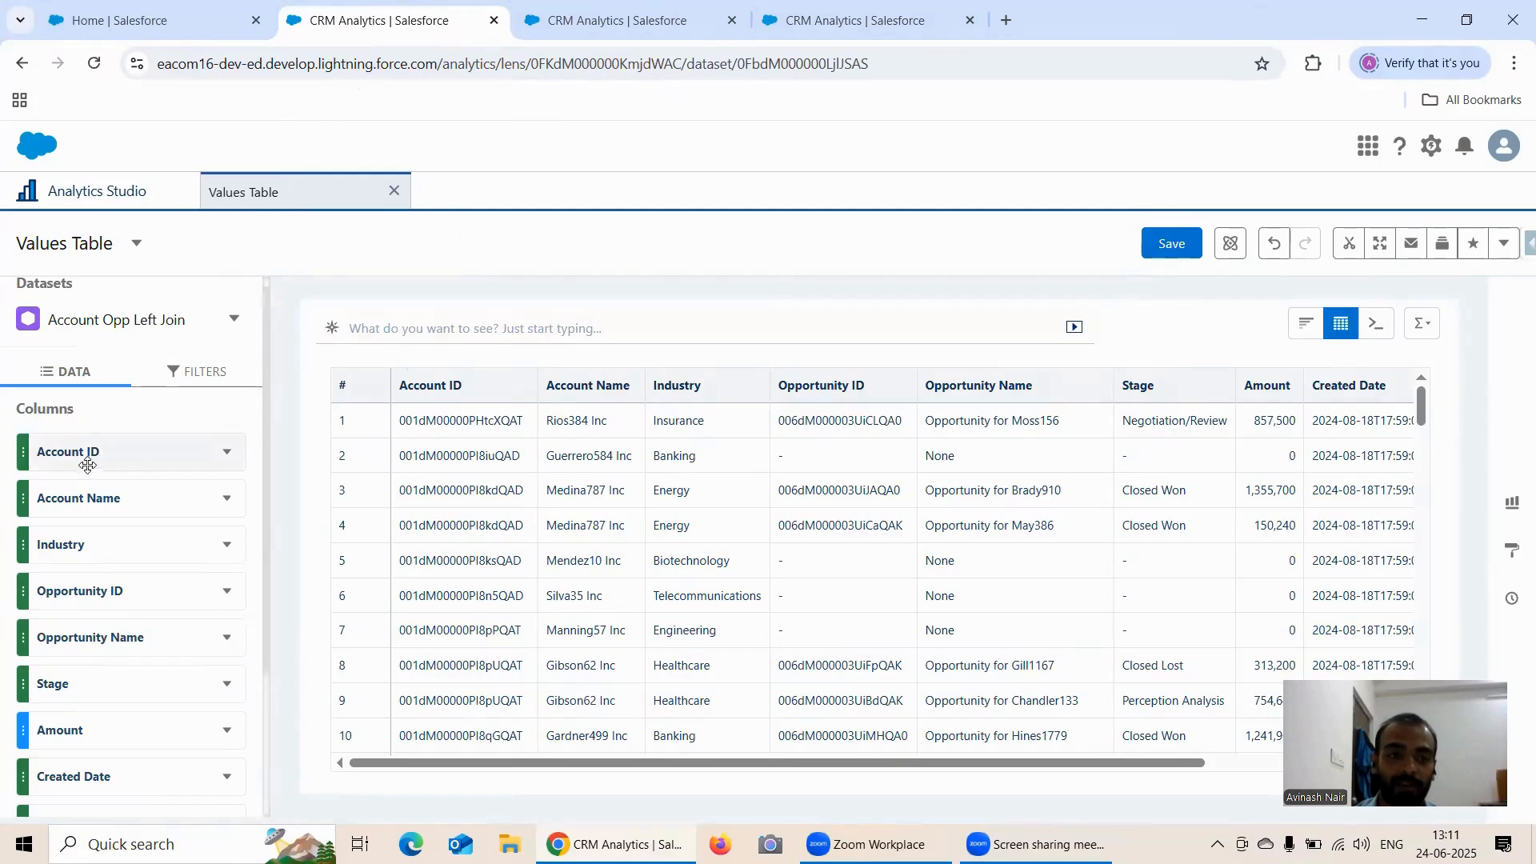
Step: Compare the columns, groupings and query limits of the Values Table lens with those of the Compare Table and Pivot Table lenses
scroll(72, 416, down, 3)
scroll(88, 448, up, 3)
scroll(80, 416, down, 3)
click(566, 12)
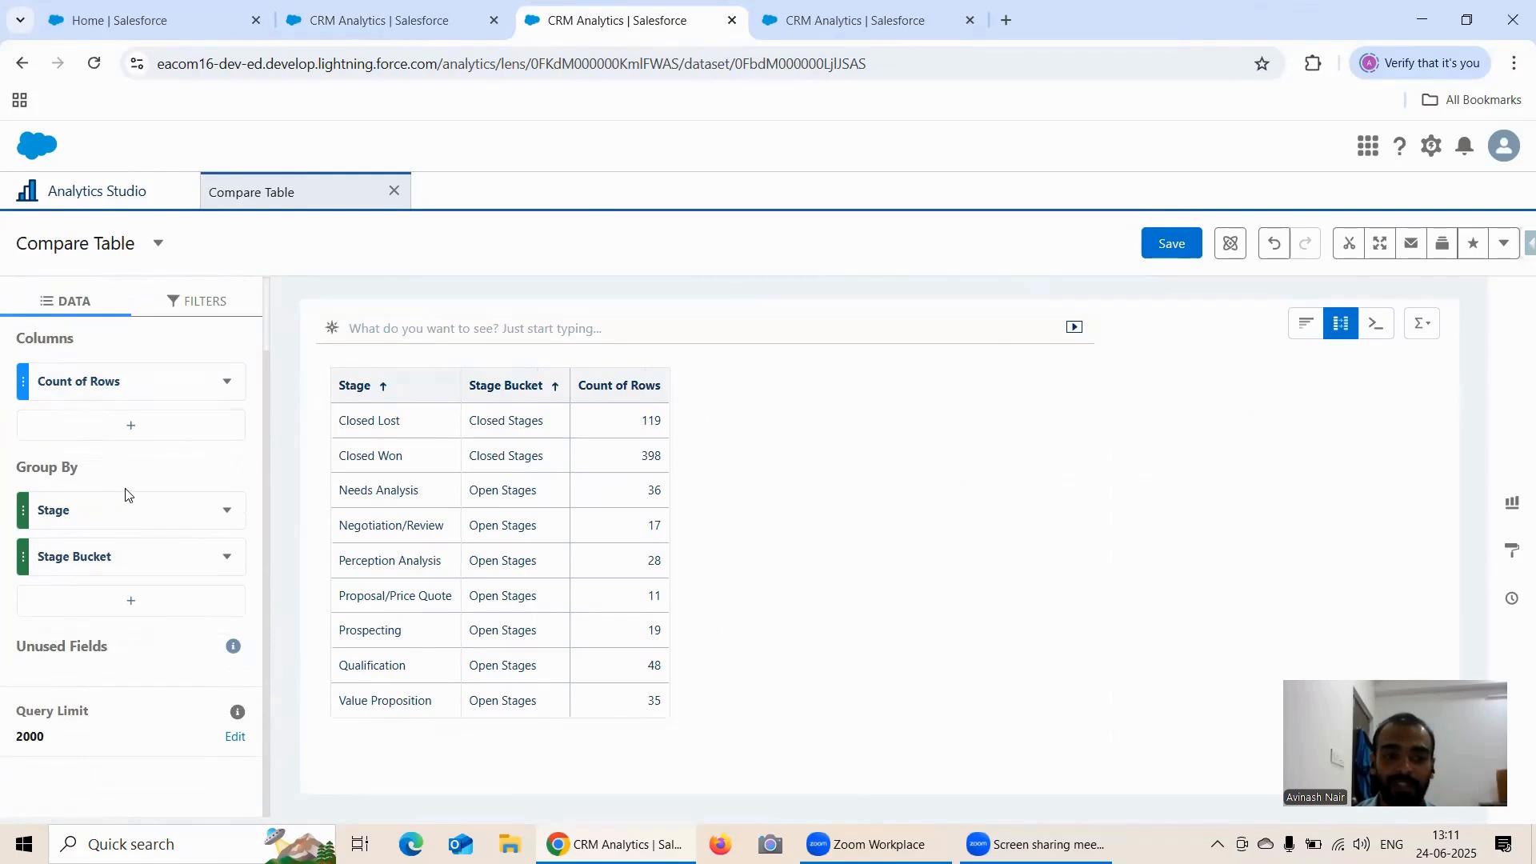
click(840, 24)
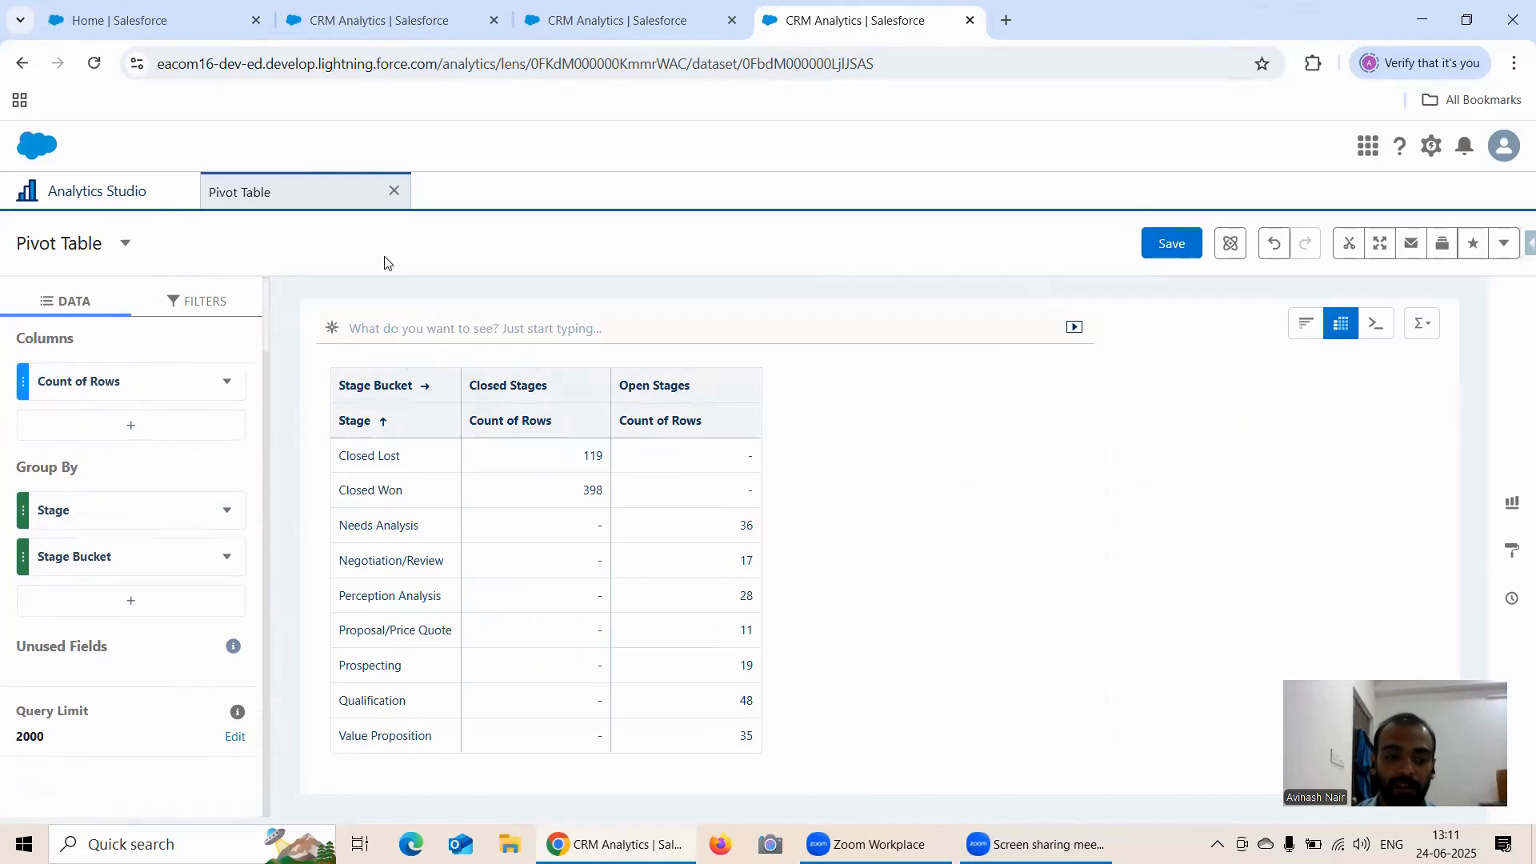
click(445, 19)
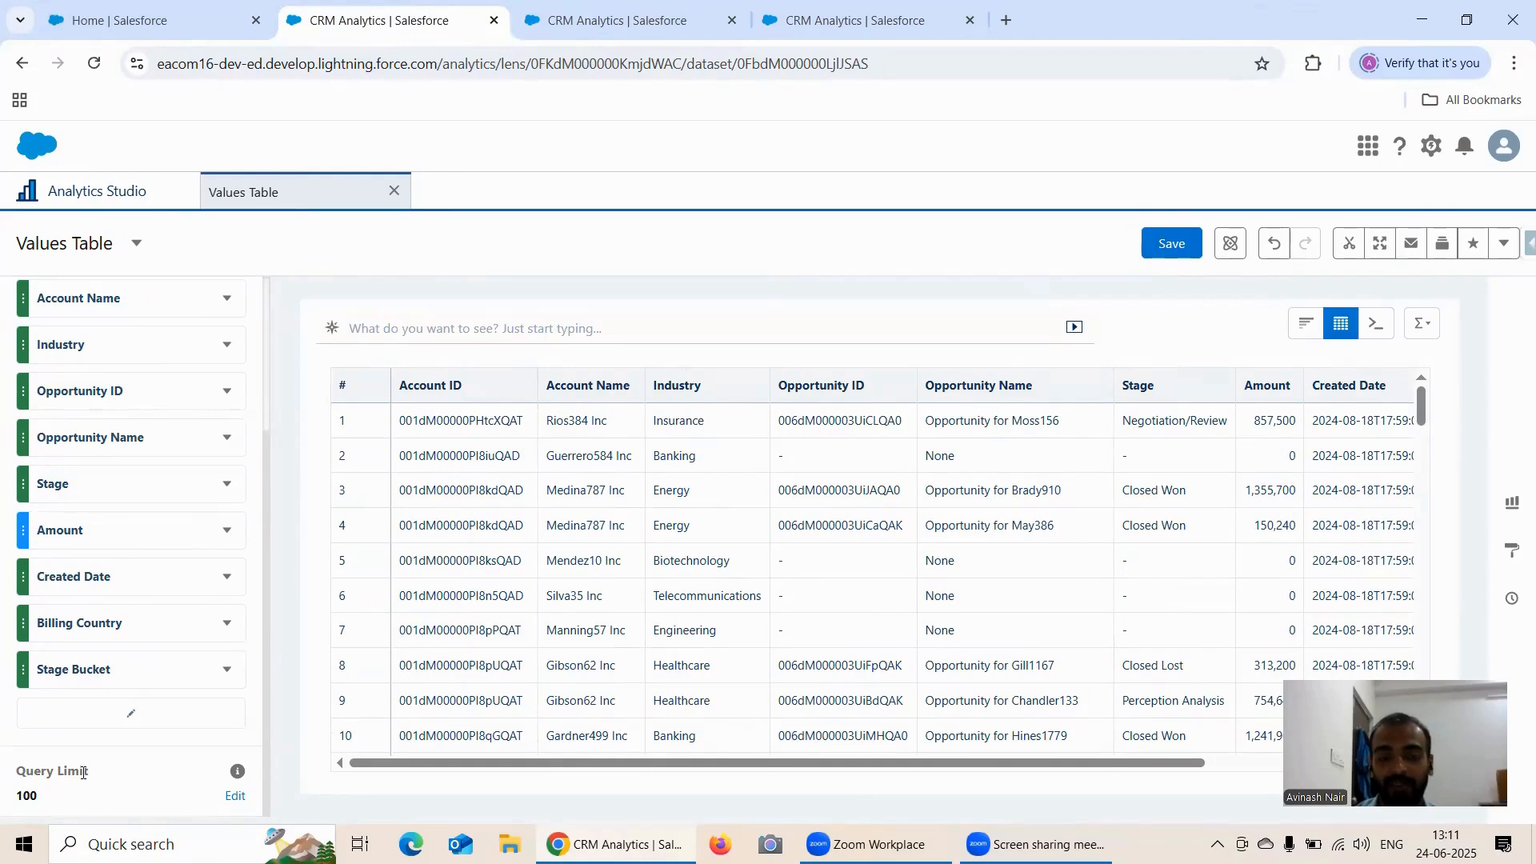
click(633, 19)
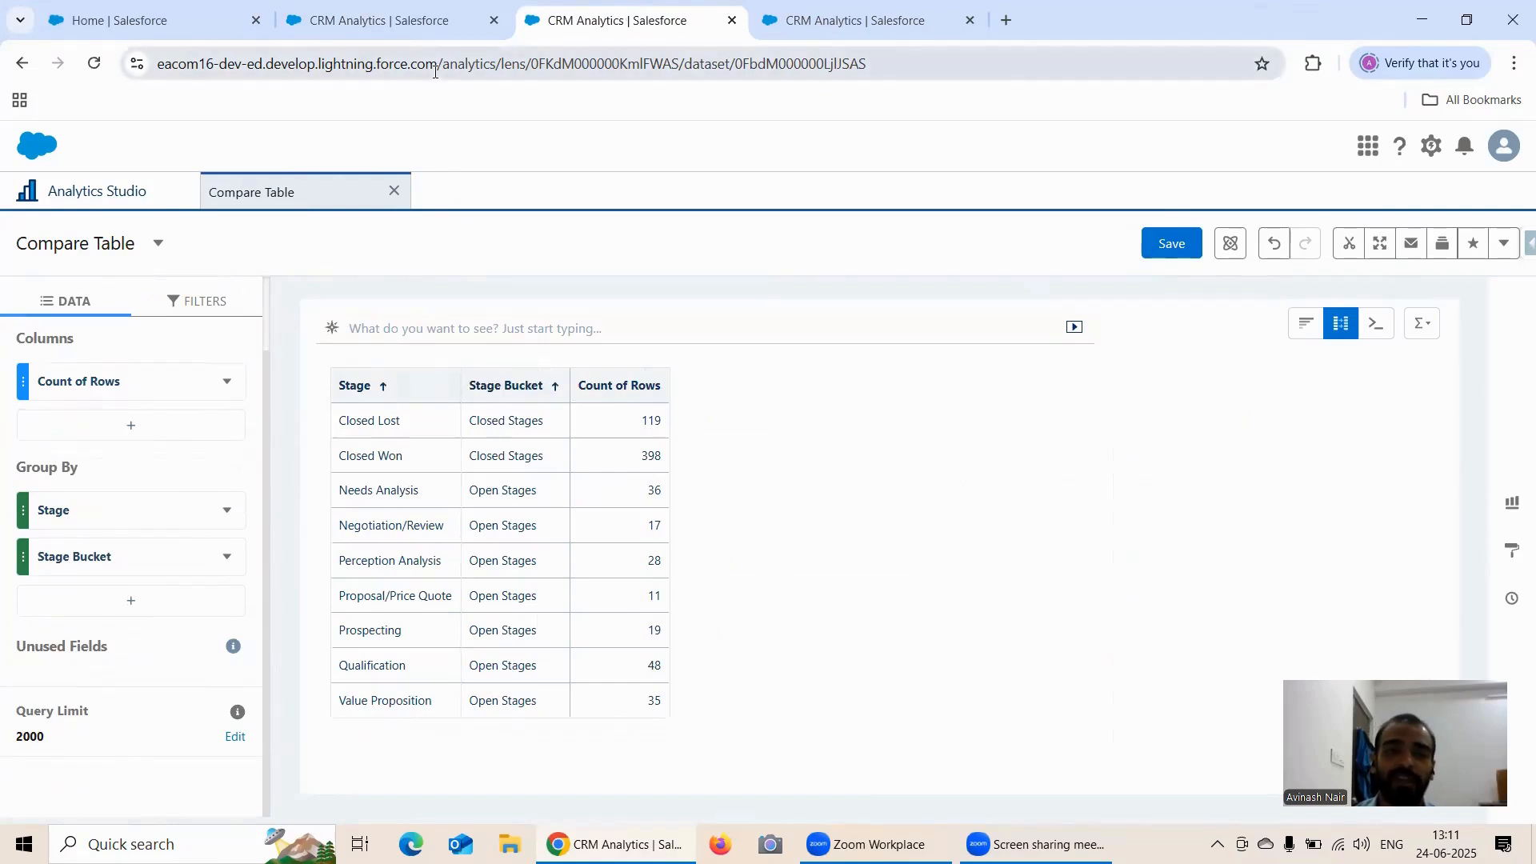
click(419, 29)
click(588, 22)
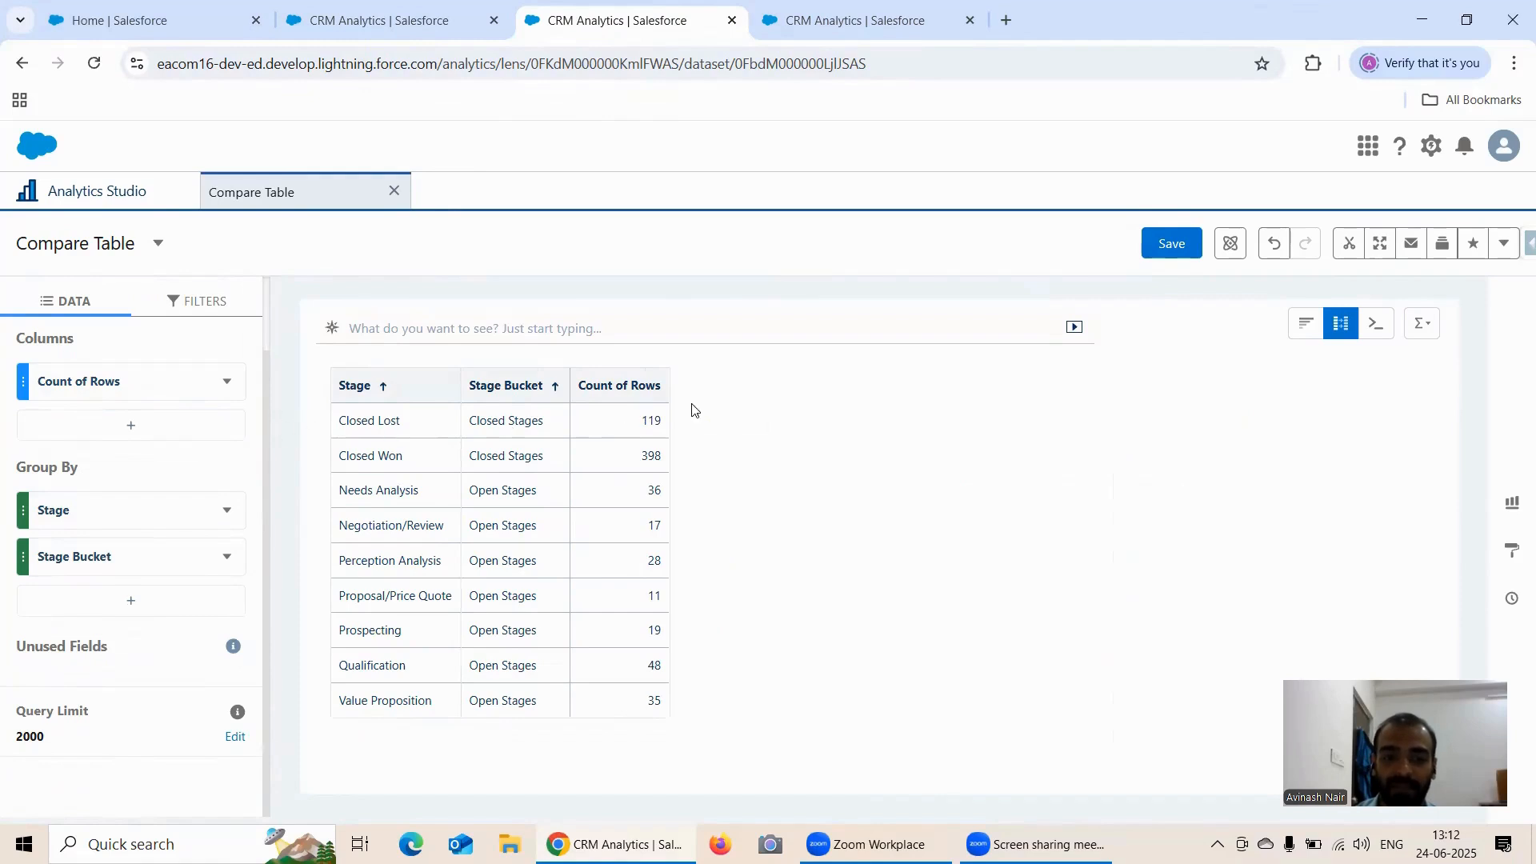
click(797, 22)
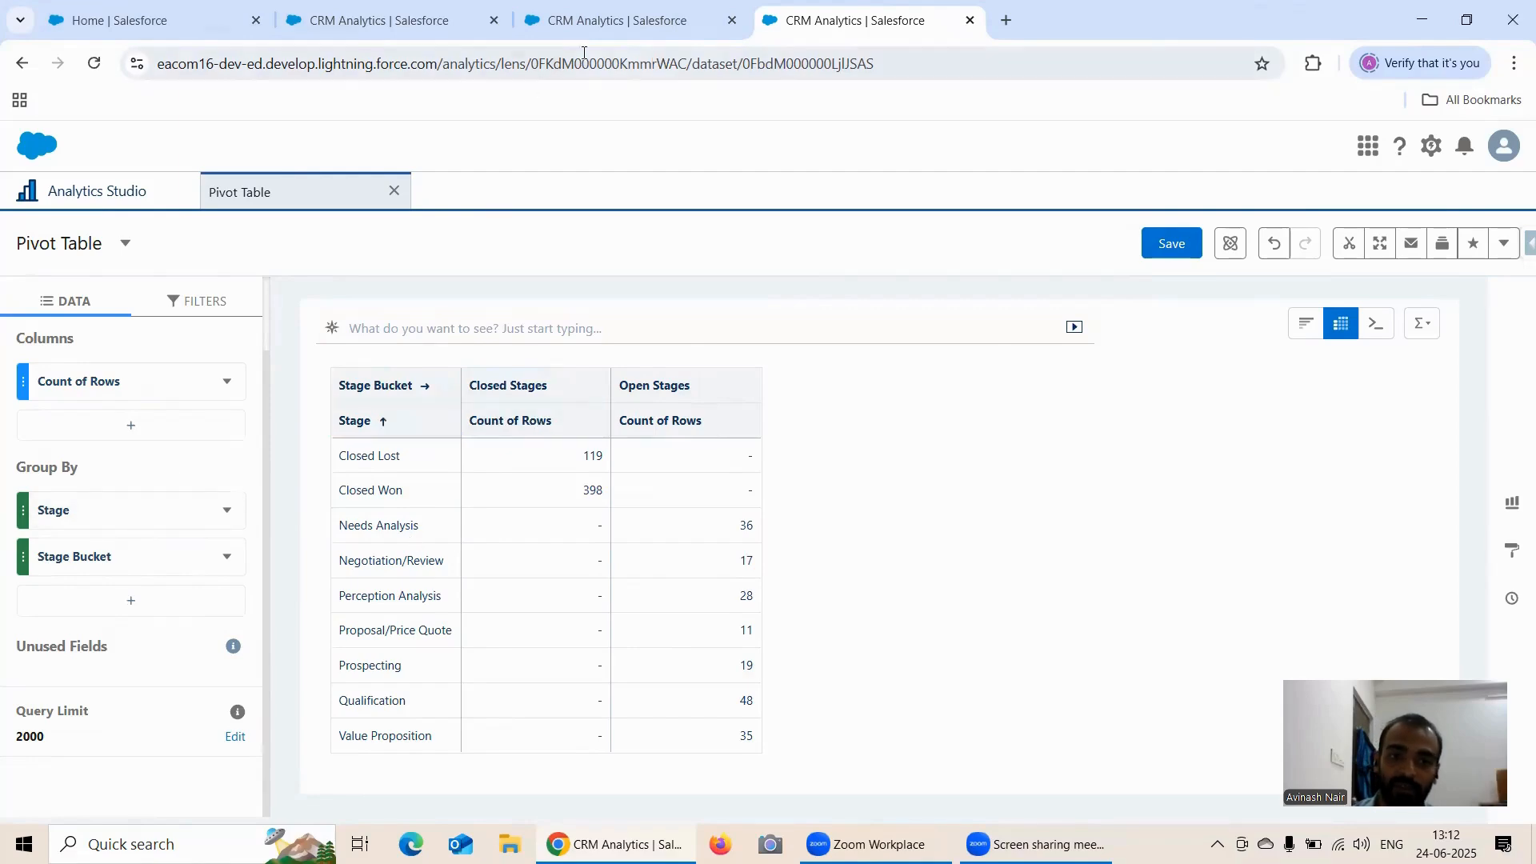
Step: Add the sum of Amount as a second measure to both the Compare Table and Pivot Table lenses
click(606, 24)
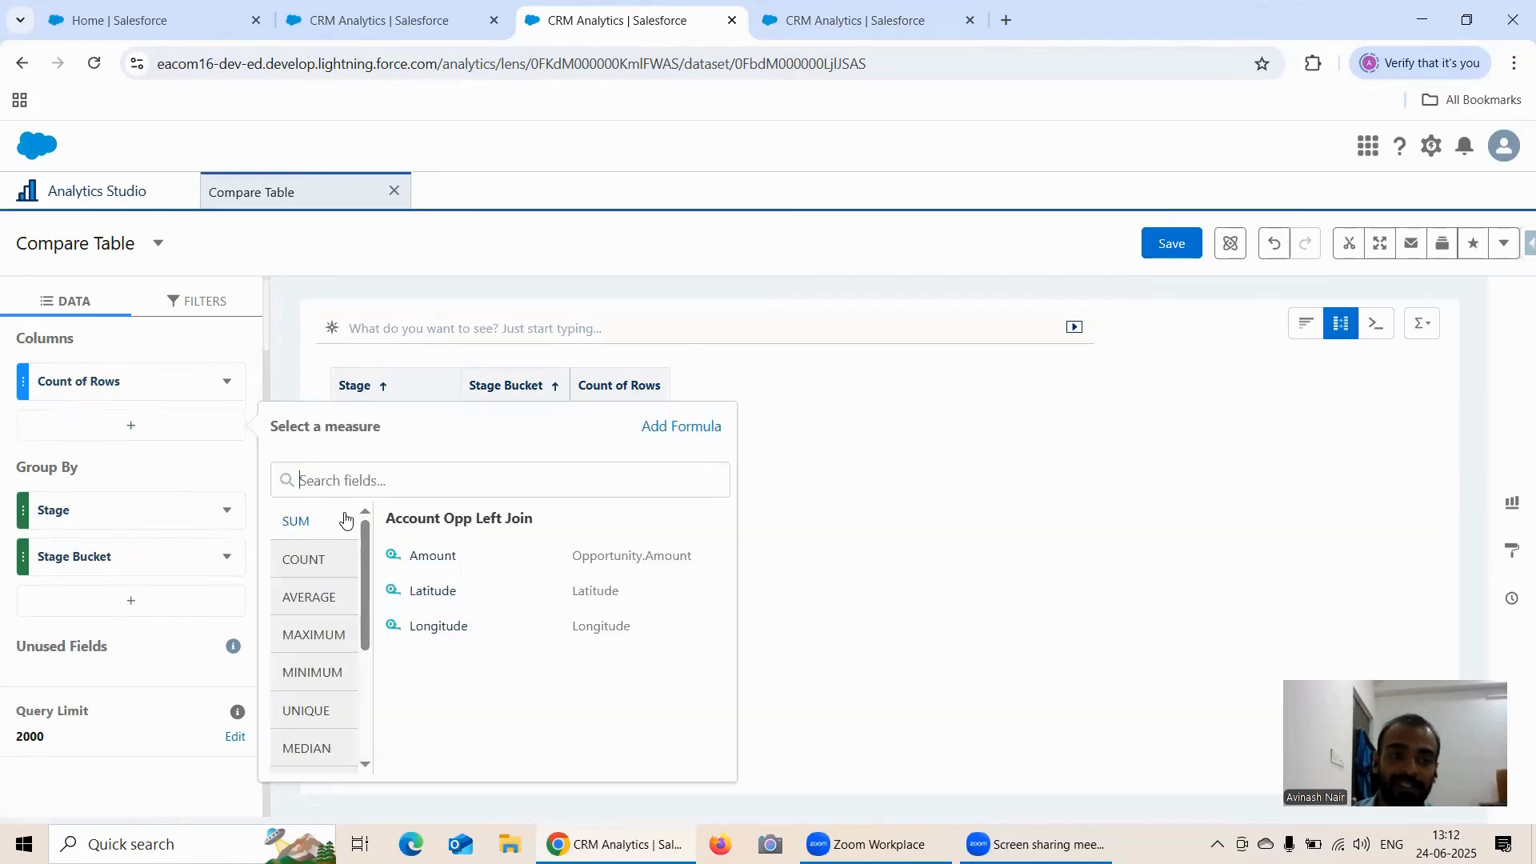
click(425, 558)
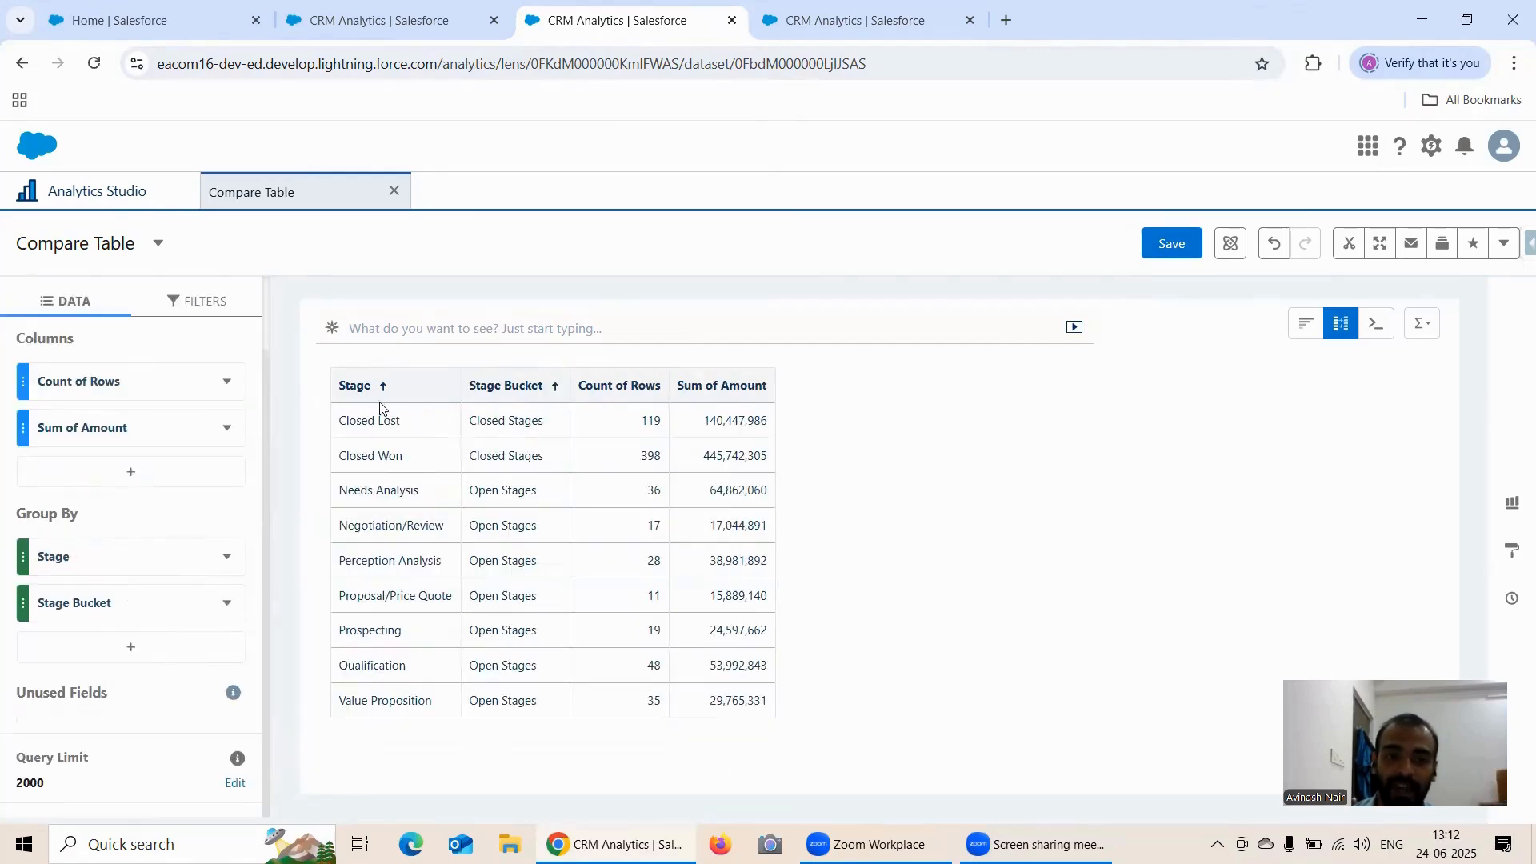
click(856, 29)
click(122, 425)
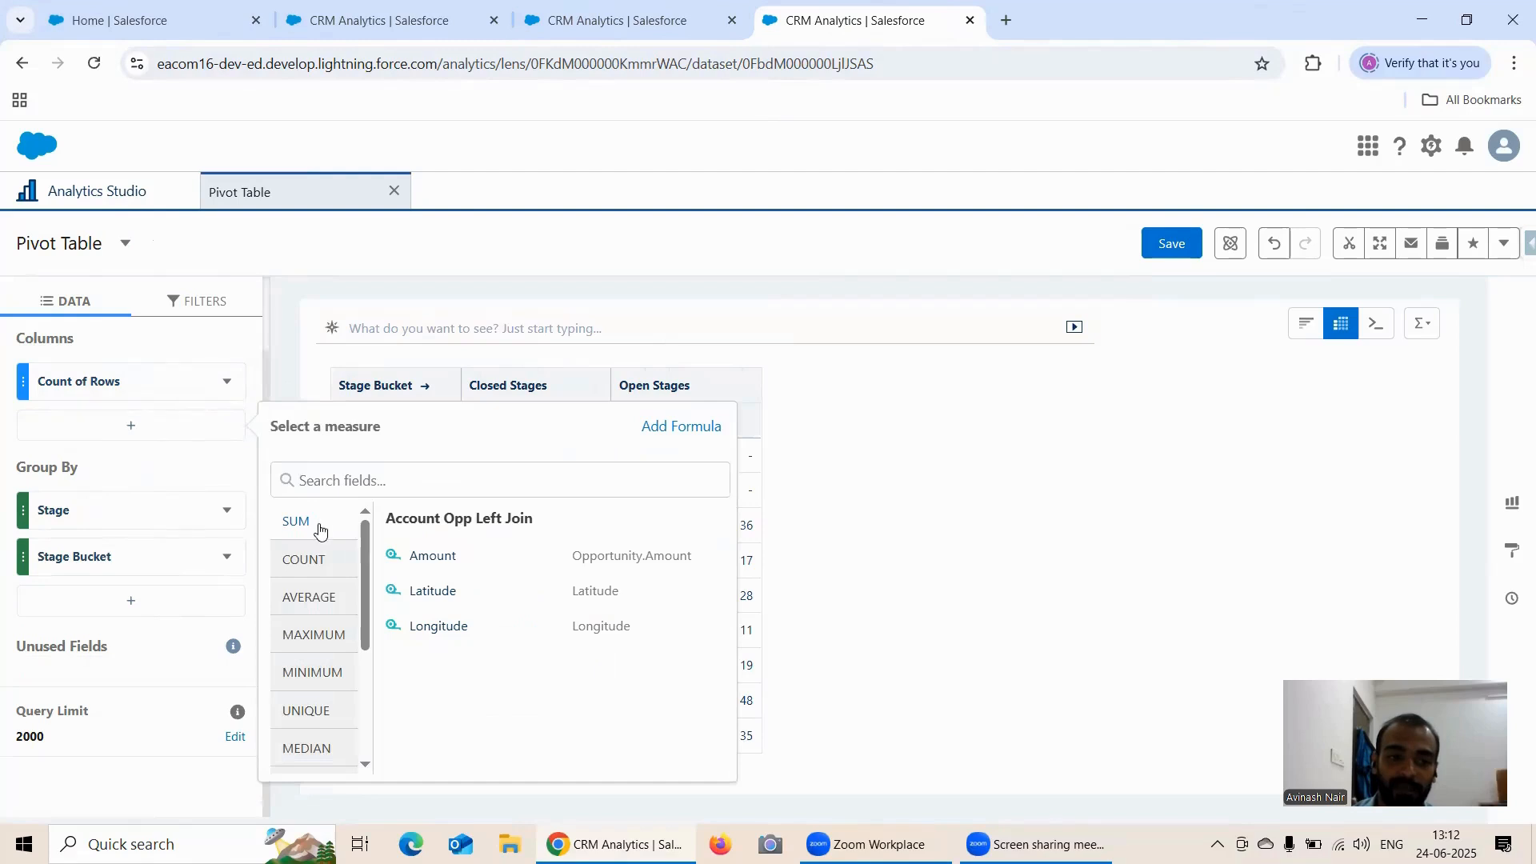
click(439, 555)
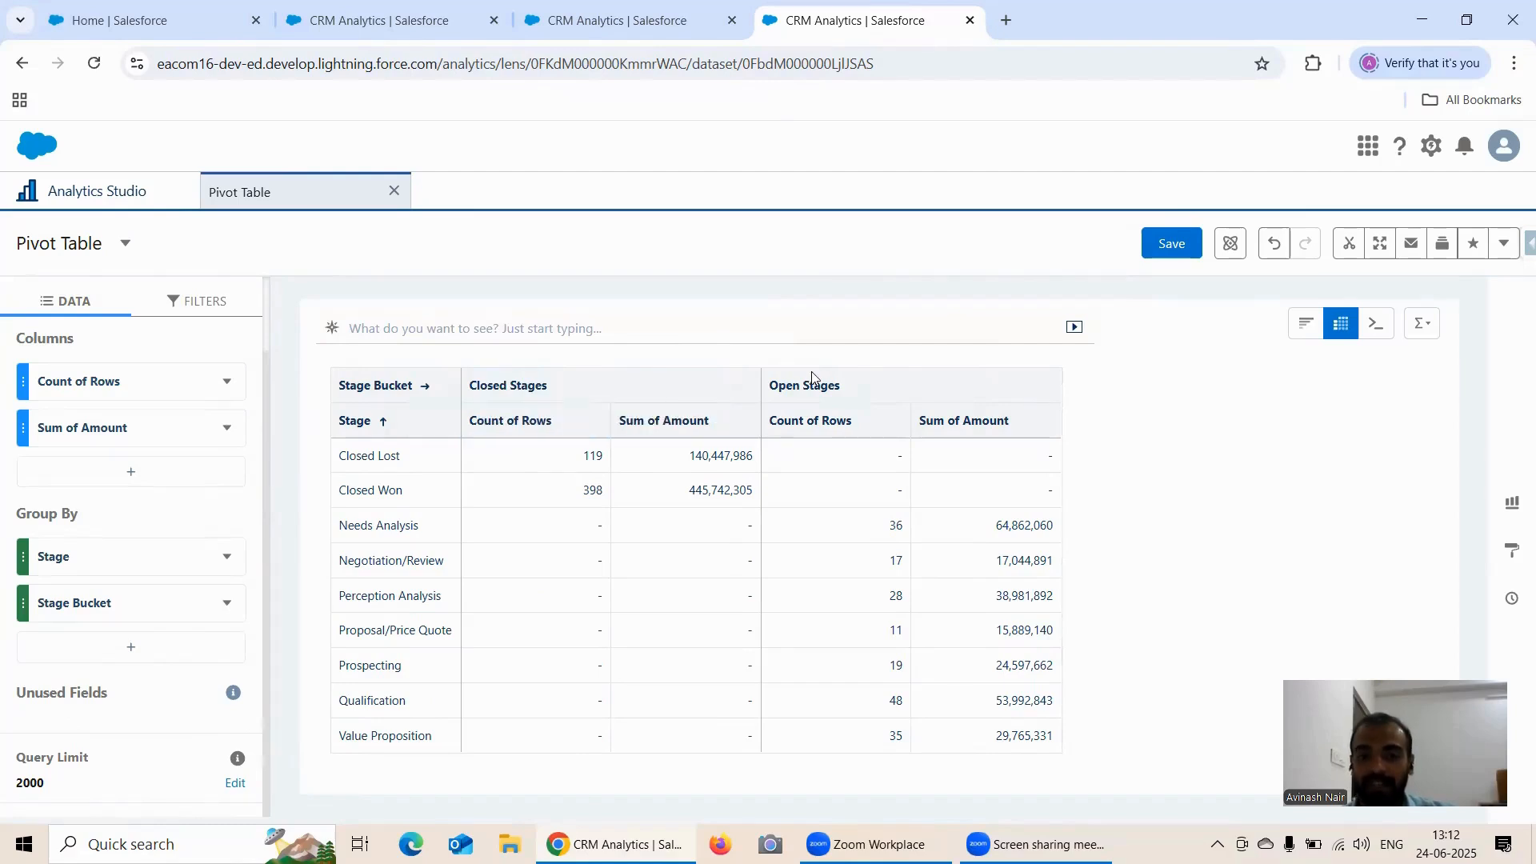
Step: Review the Values Table lens and its table type choices against the two-measure Compare Table and Pivot Table layouts
click(585, 22)
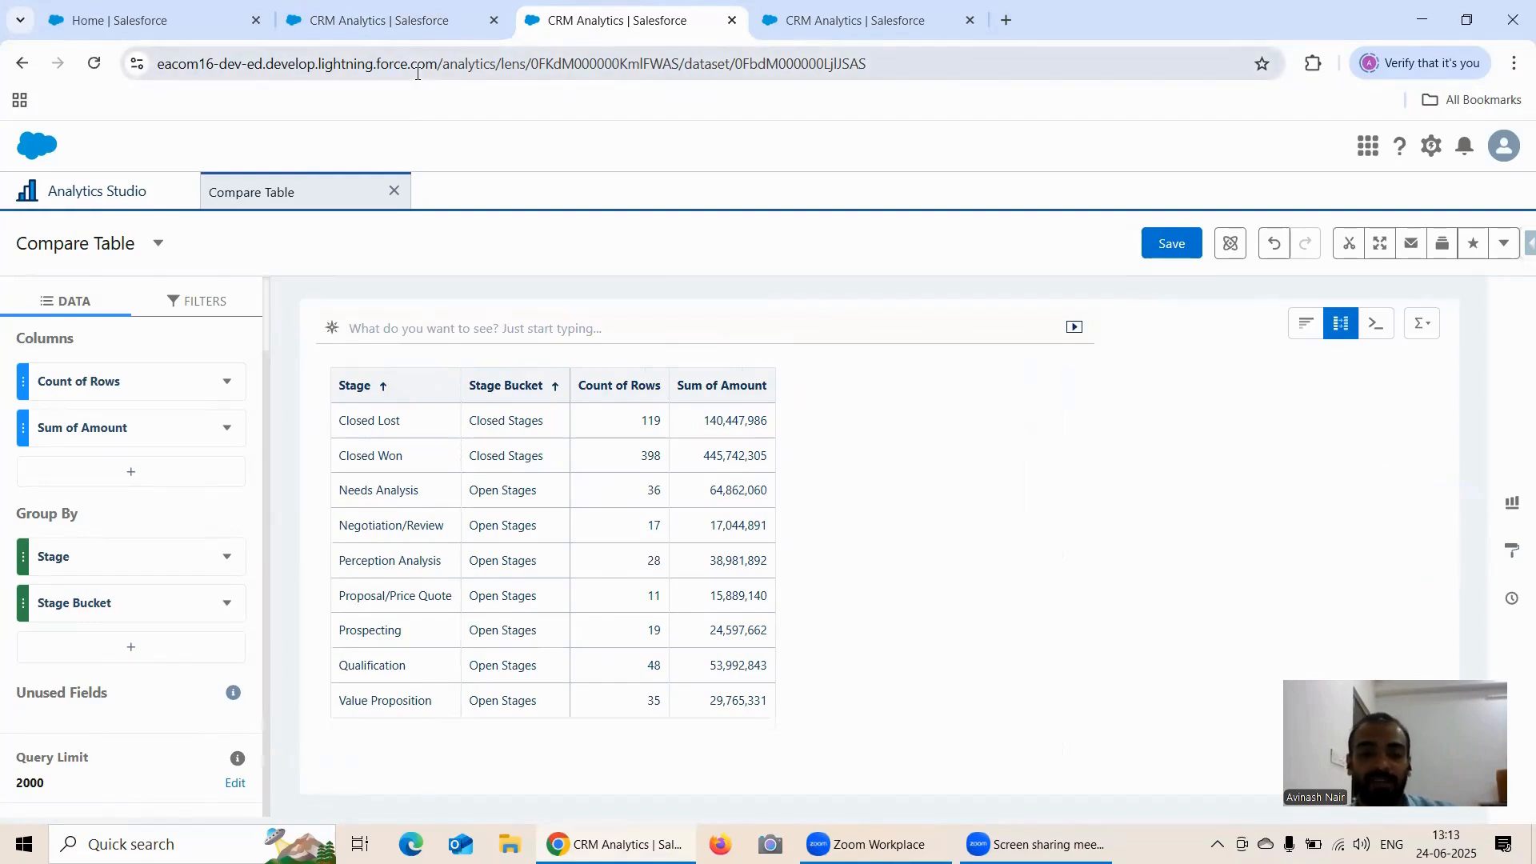
click(428, 22)
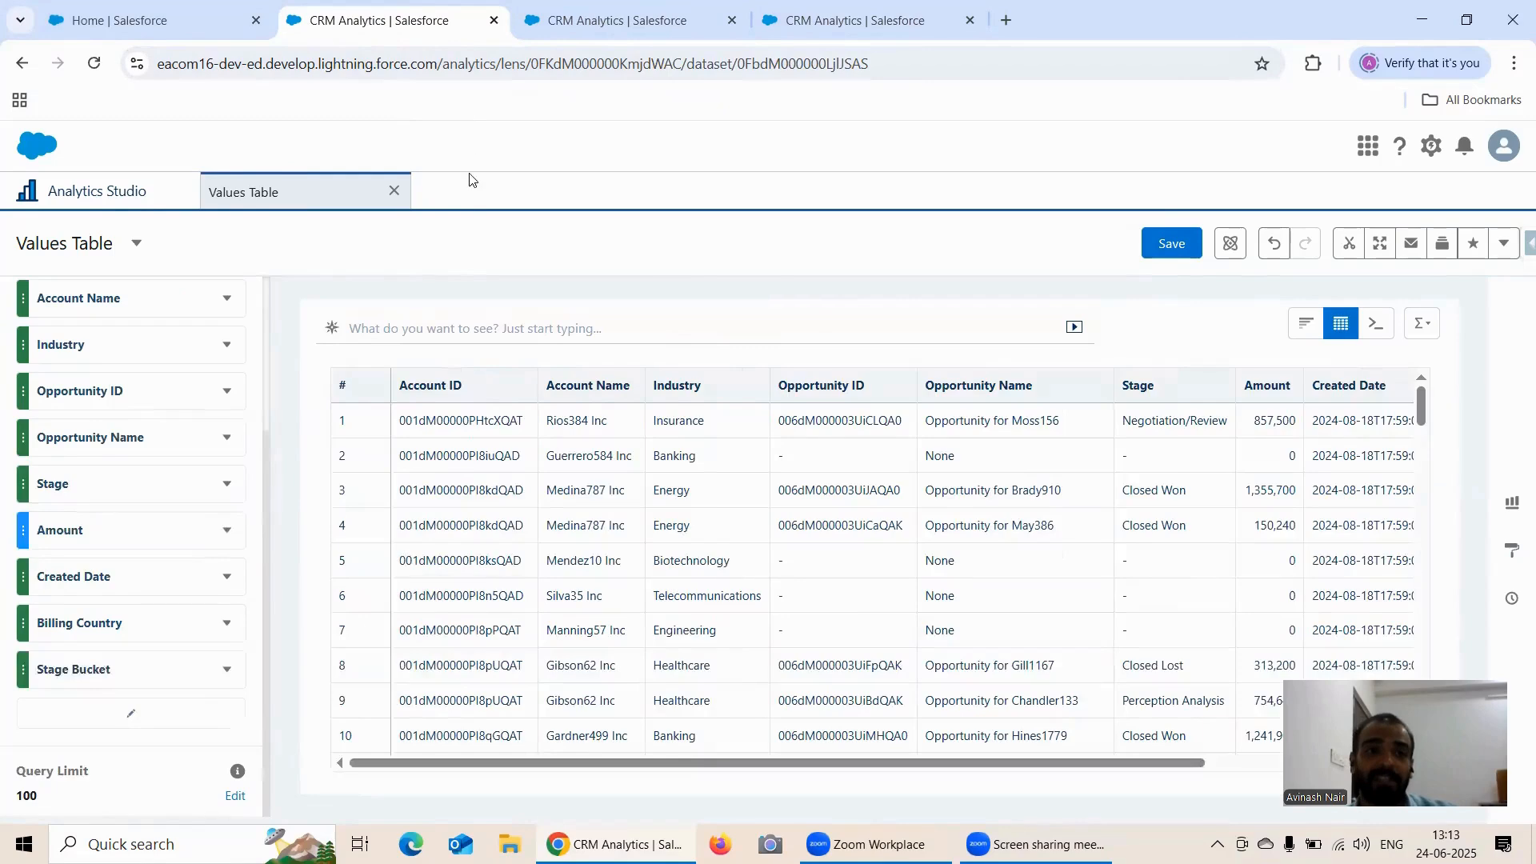
scroll(205, 546, up, 3)
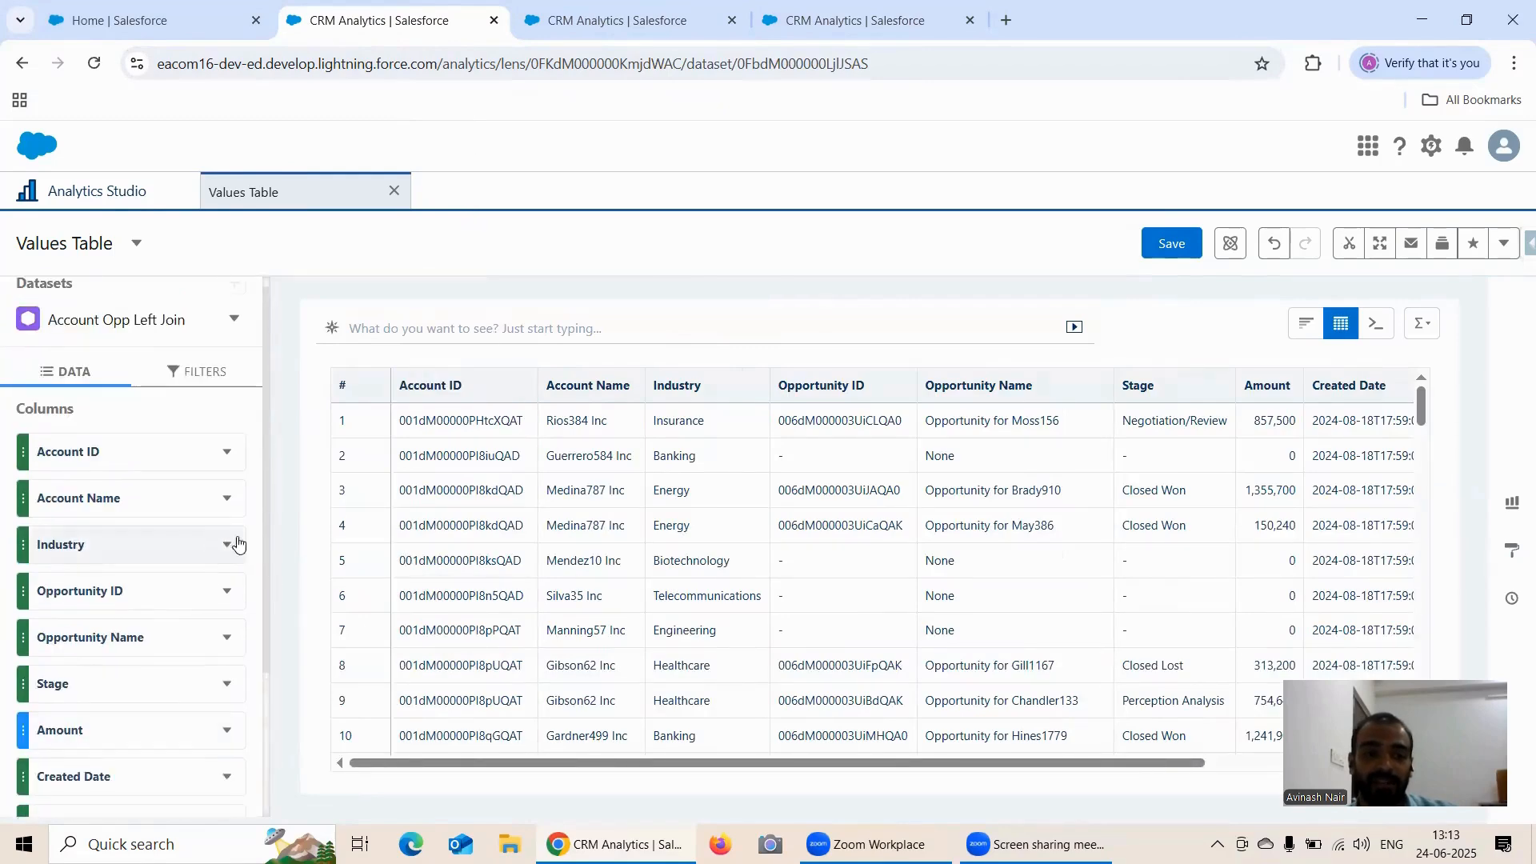
click(1338, 324)
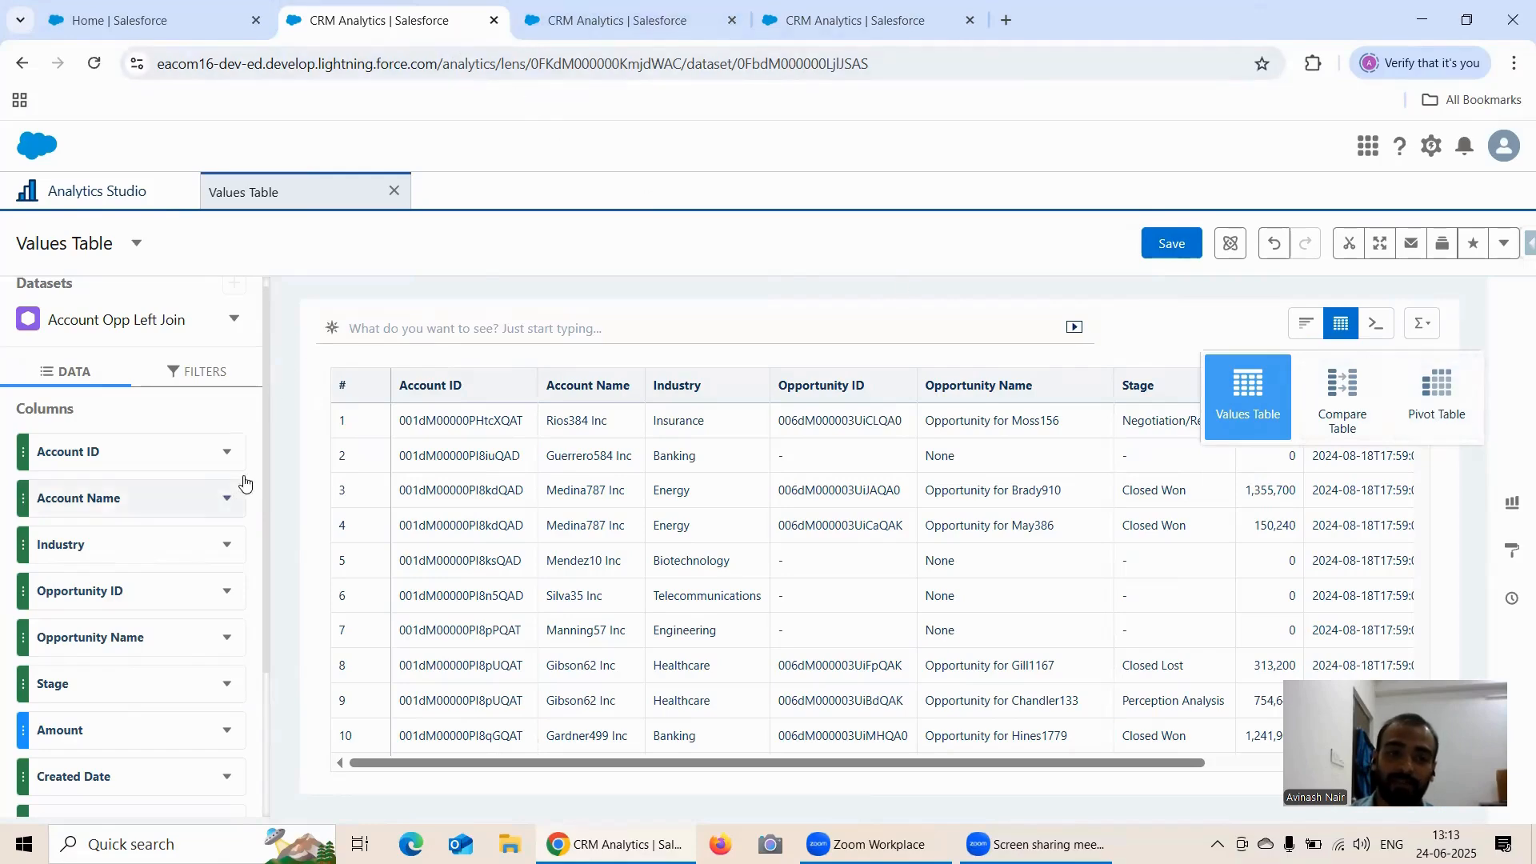
click(608, 24)
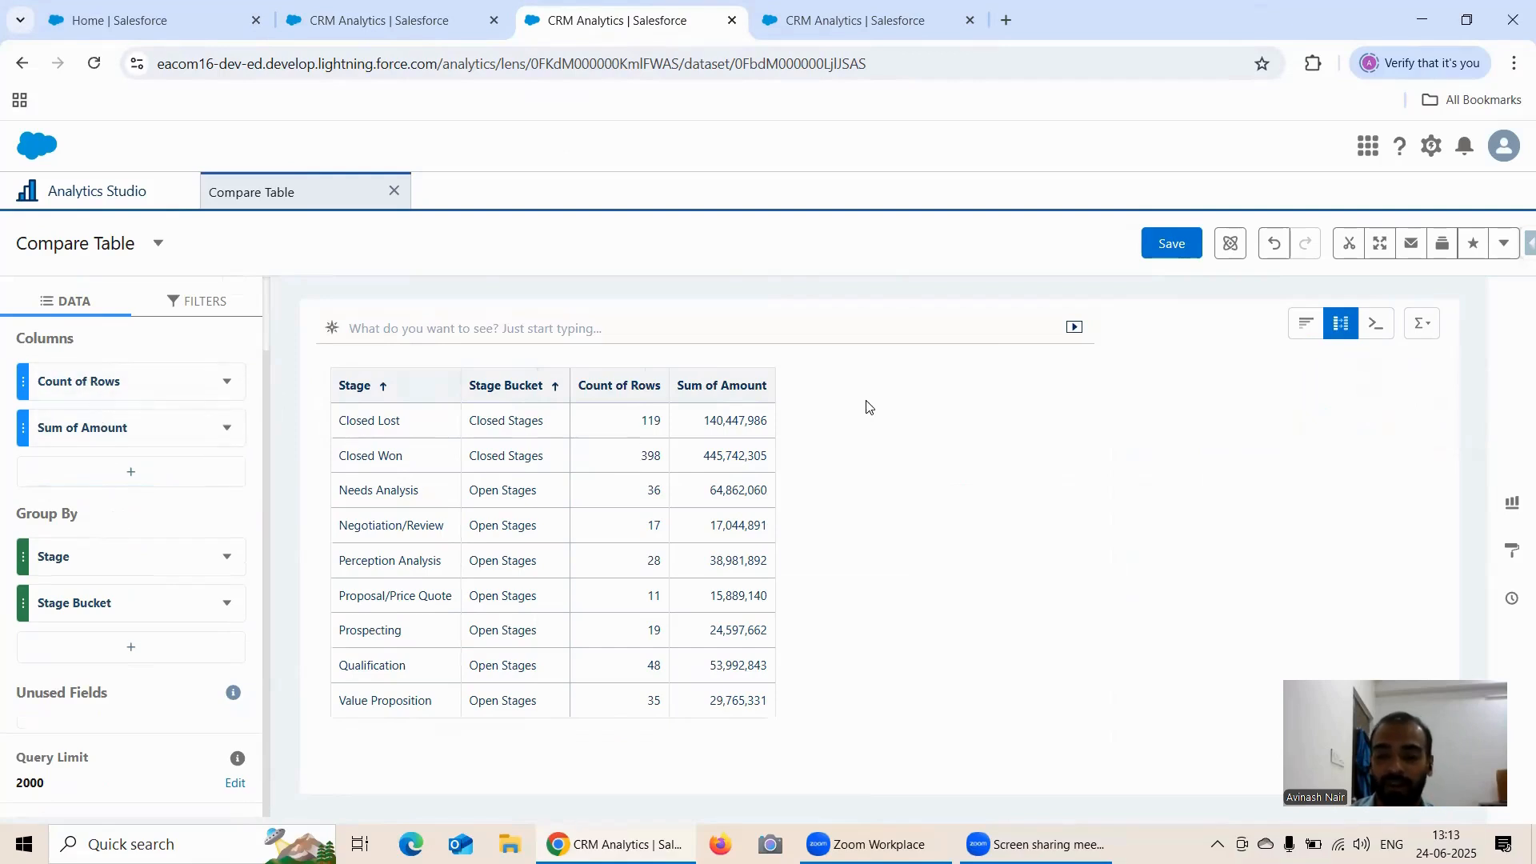
click(846, 24)
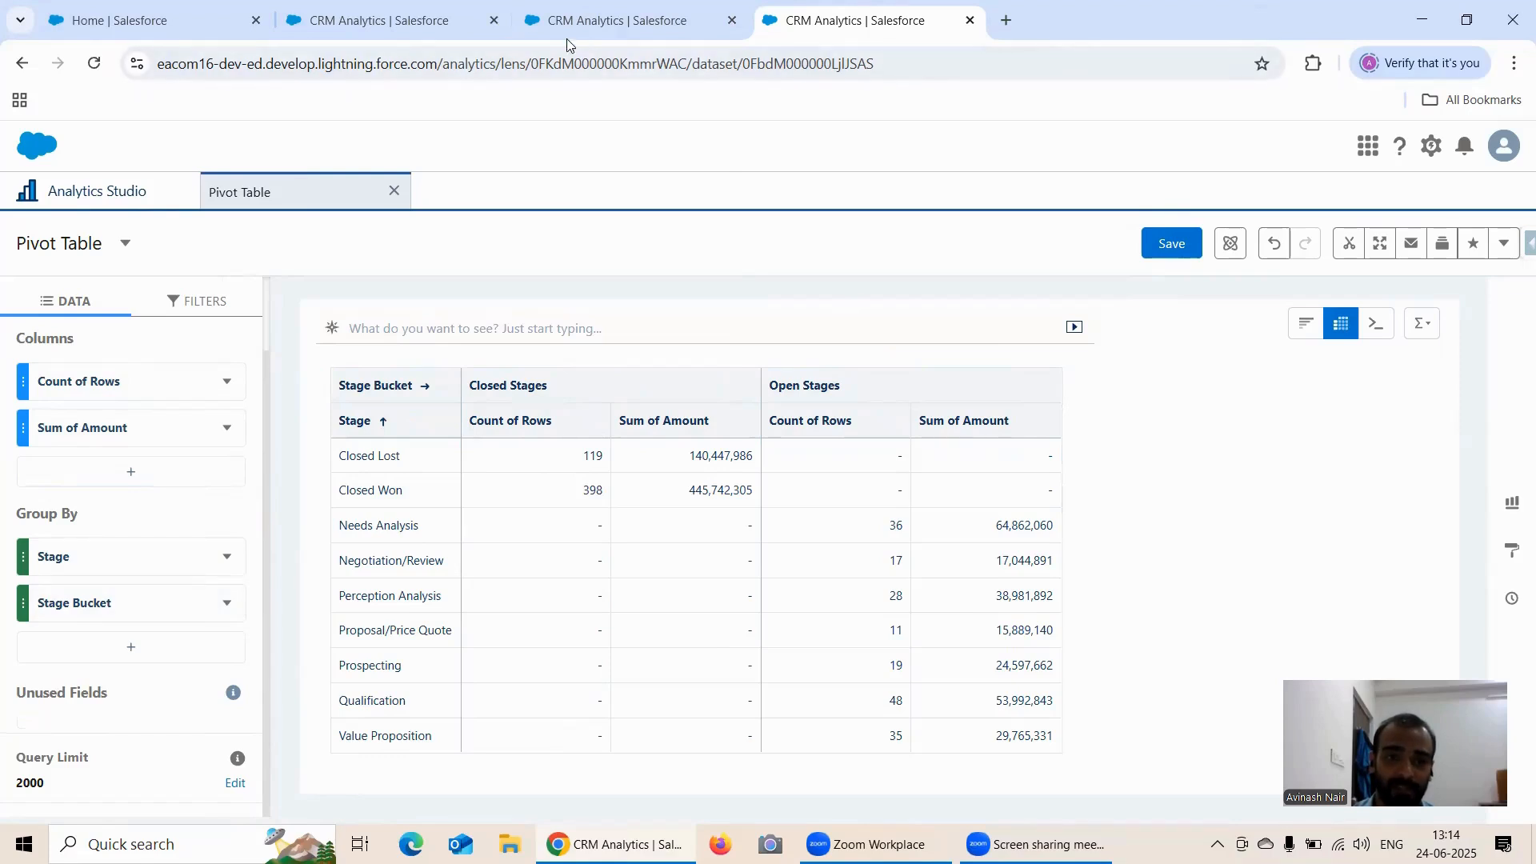
Step: Add Industry as a third grouping in the Compare Table lens
click(600, 21)
click(121, 652)
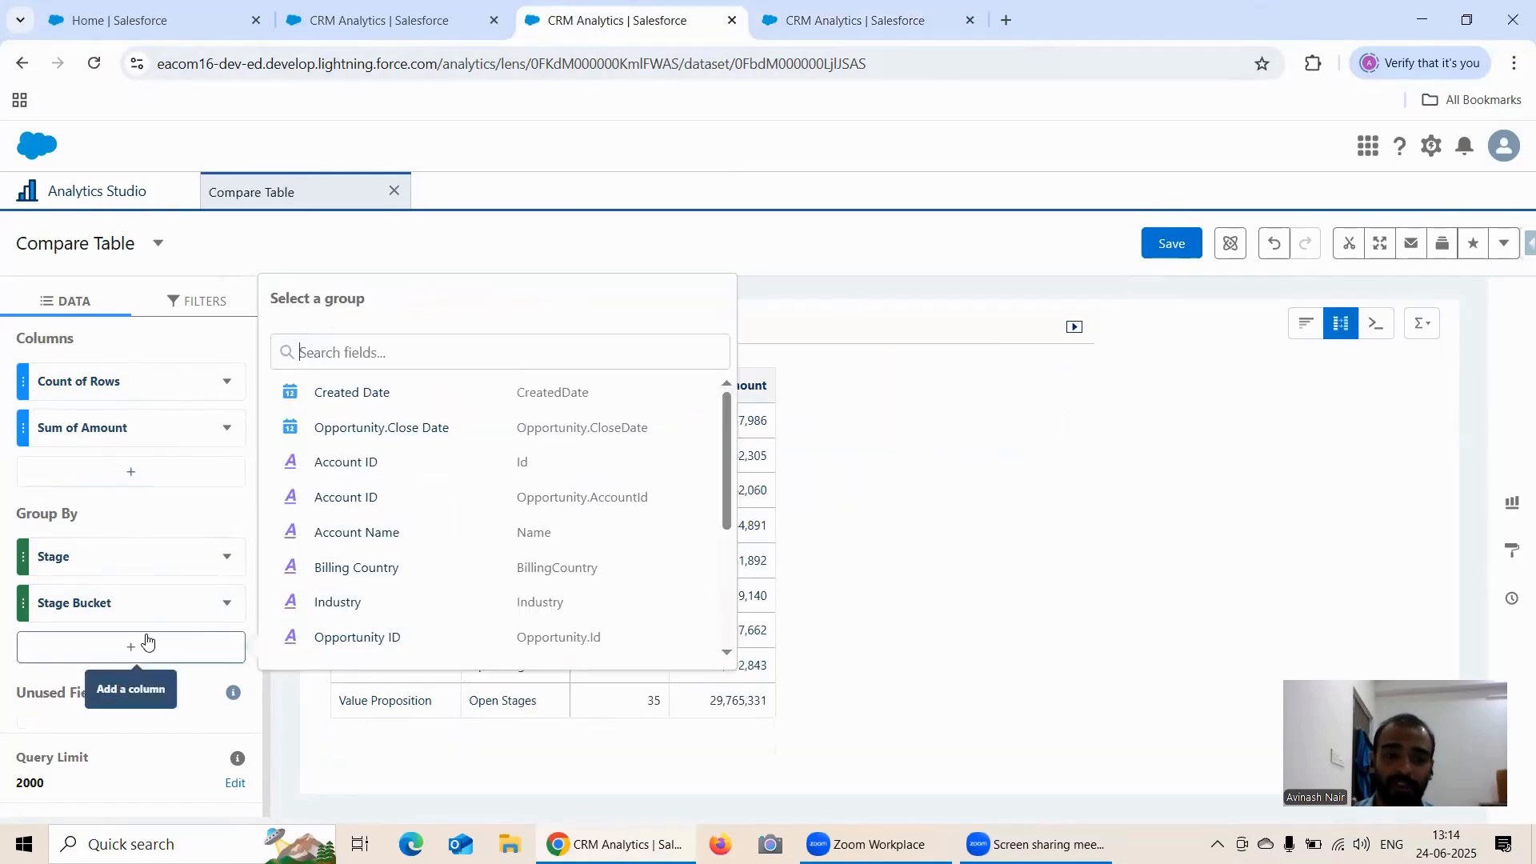
scroll(405, 436, down, 3)
click(314, 404)
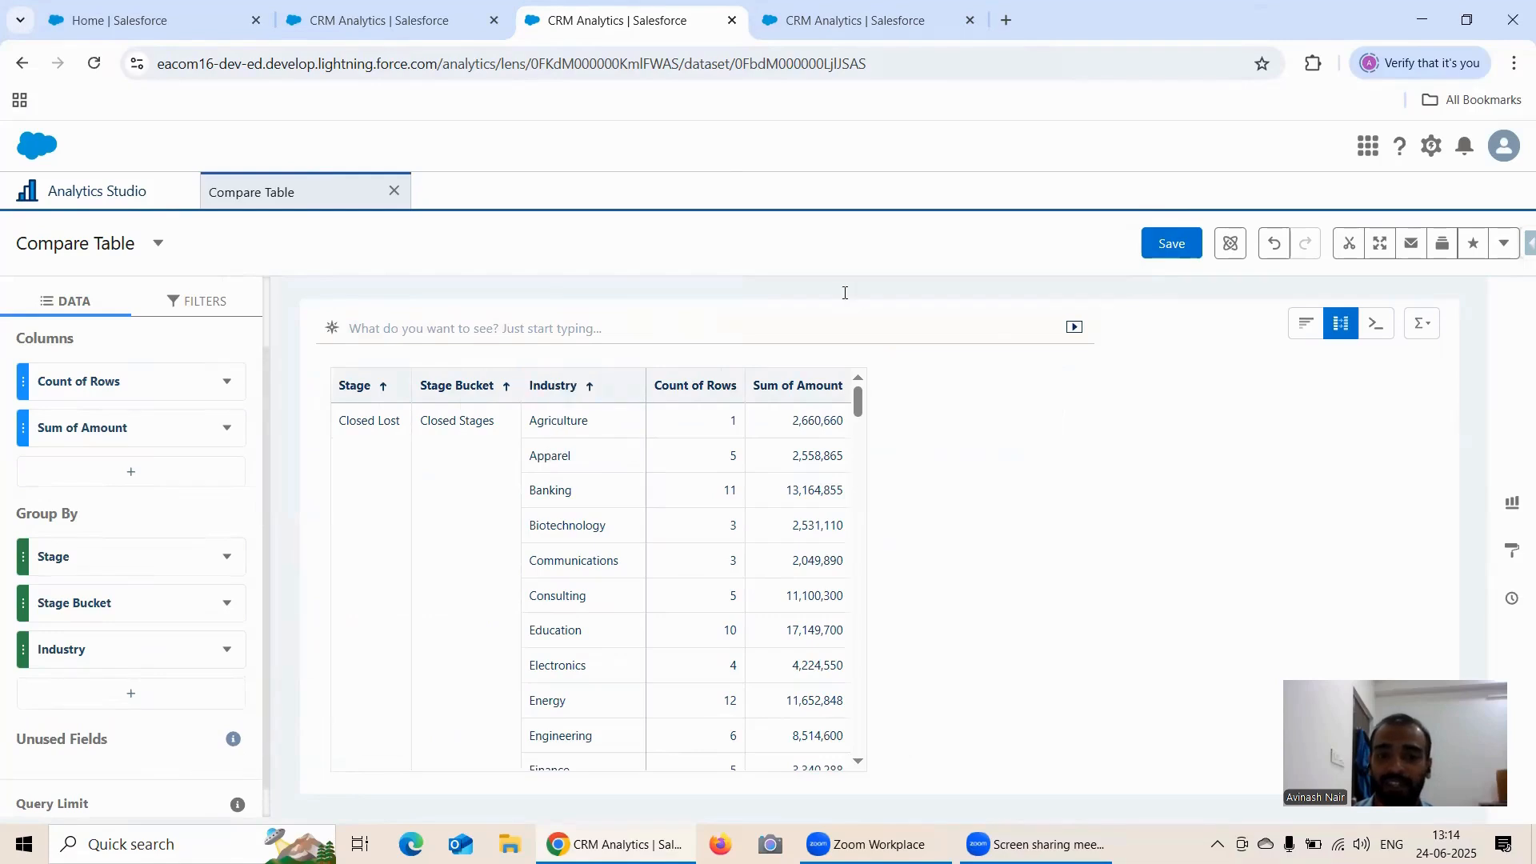
Step: Add Industry as a third grouping in the Pivot Table lens
click(854, 20)
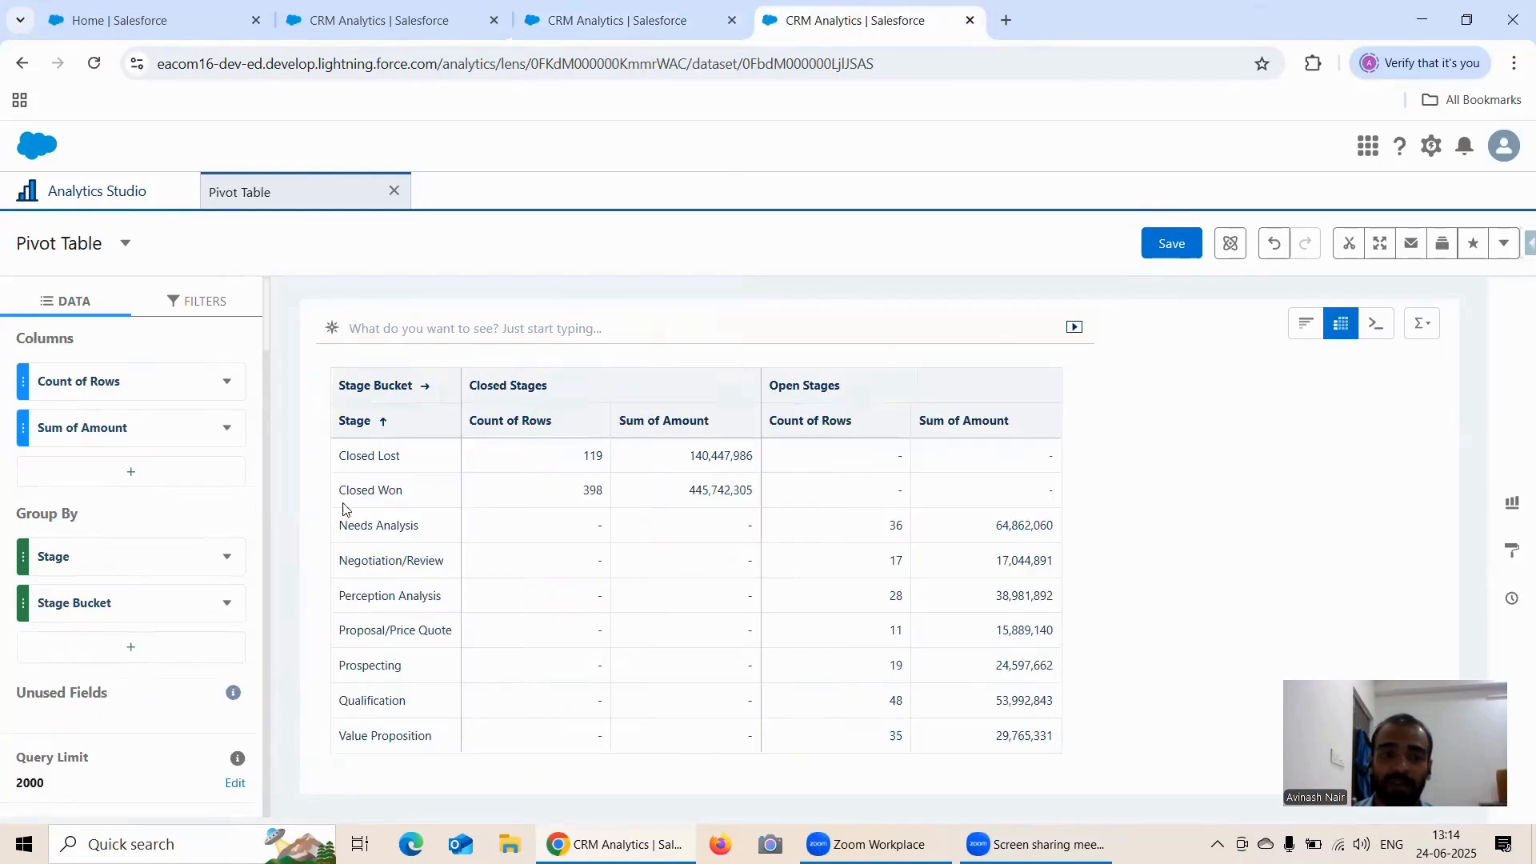
click(131, 645)
scroll(387, 521, down, 3)
scroll(422, 512, up, 2)
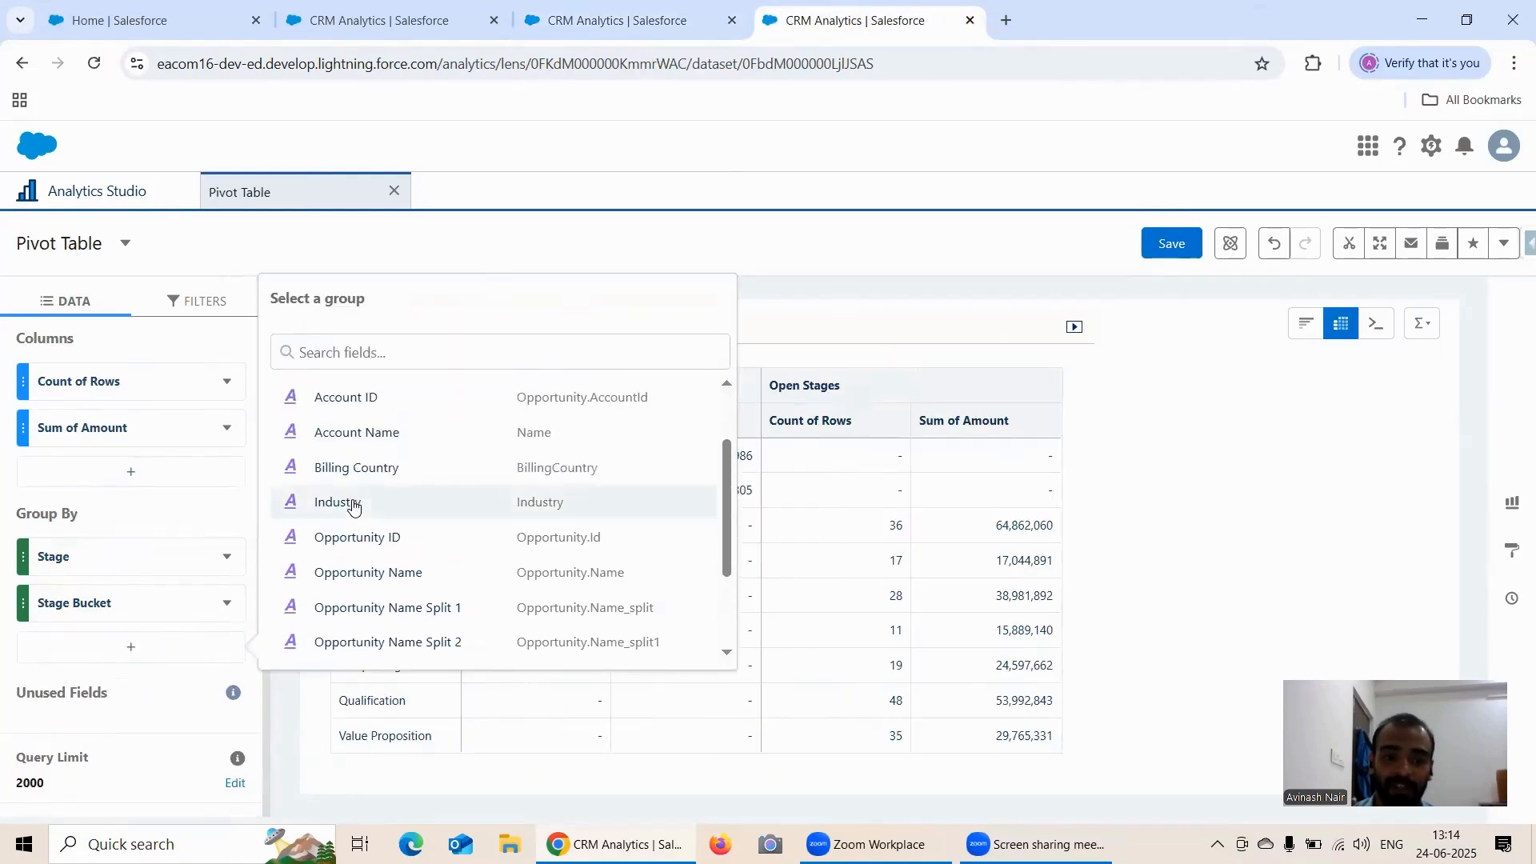
click(354, 507)
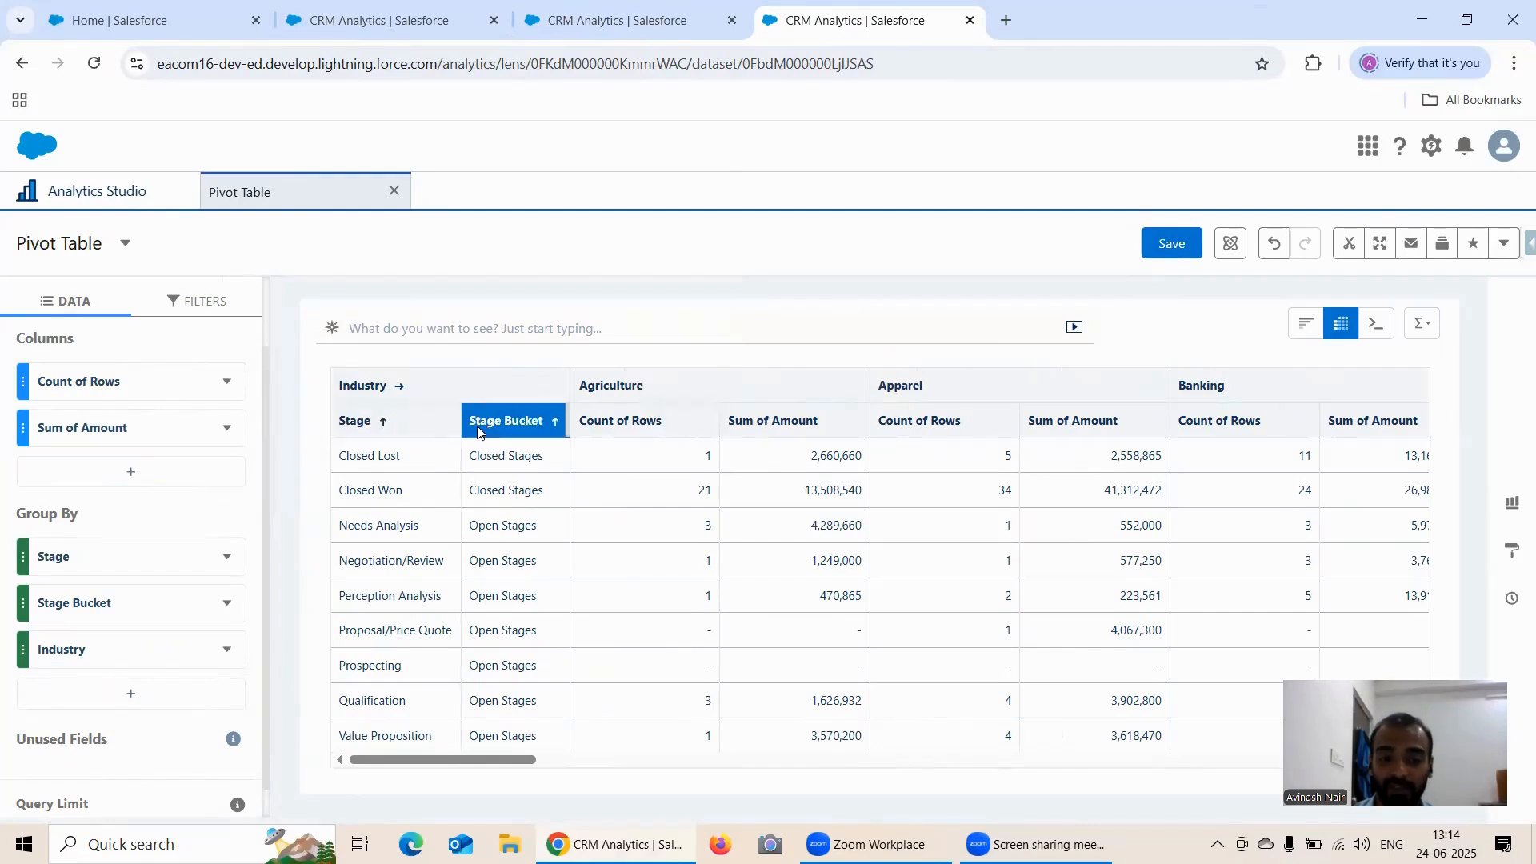
Step: Compare the Industry grouping in the Compare Table and Pivot Table lenses, and check the filter and data settings of the Values Table lens
click(611, 21)
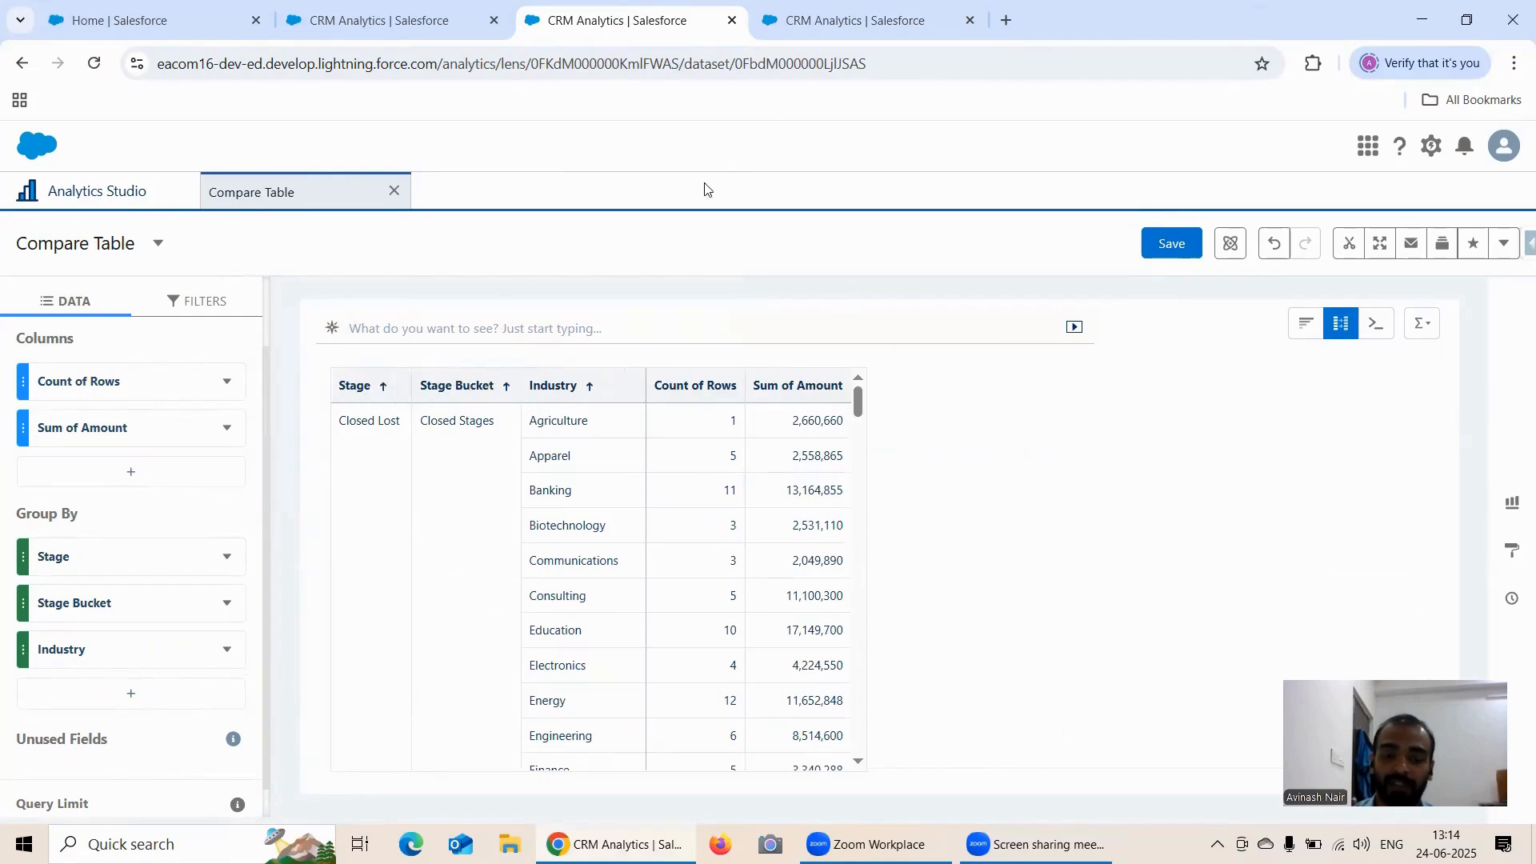
click(829, 23)
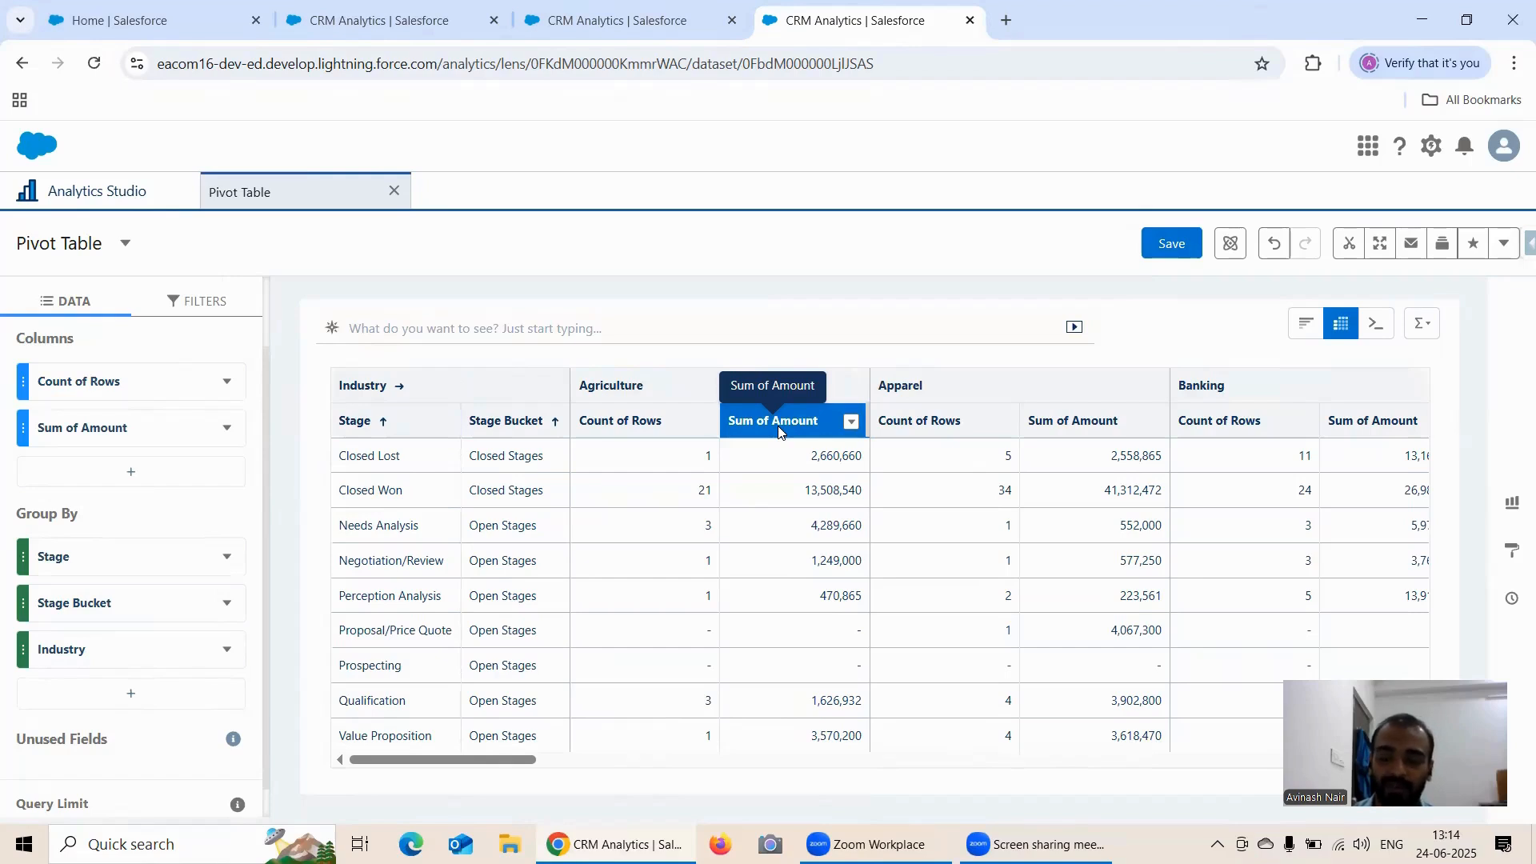
click(397, 20)
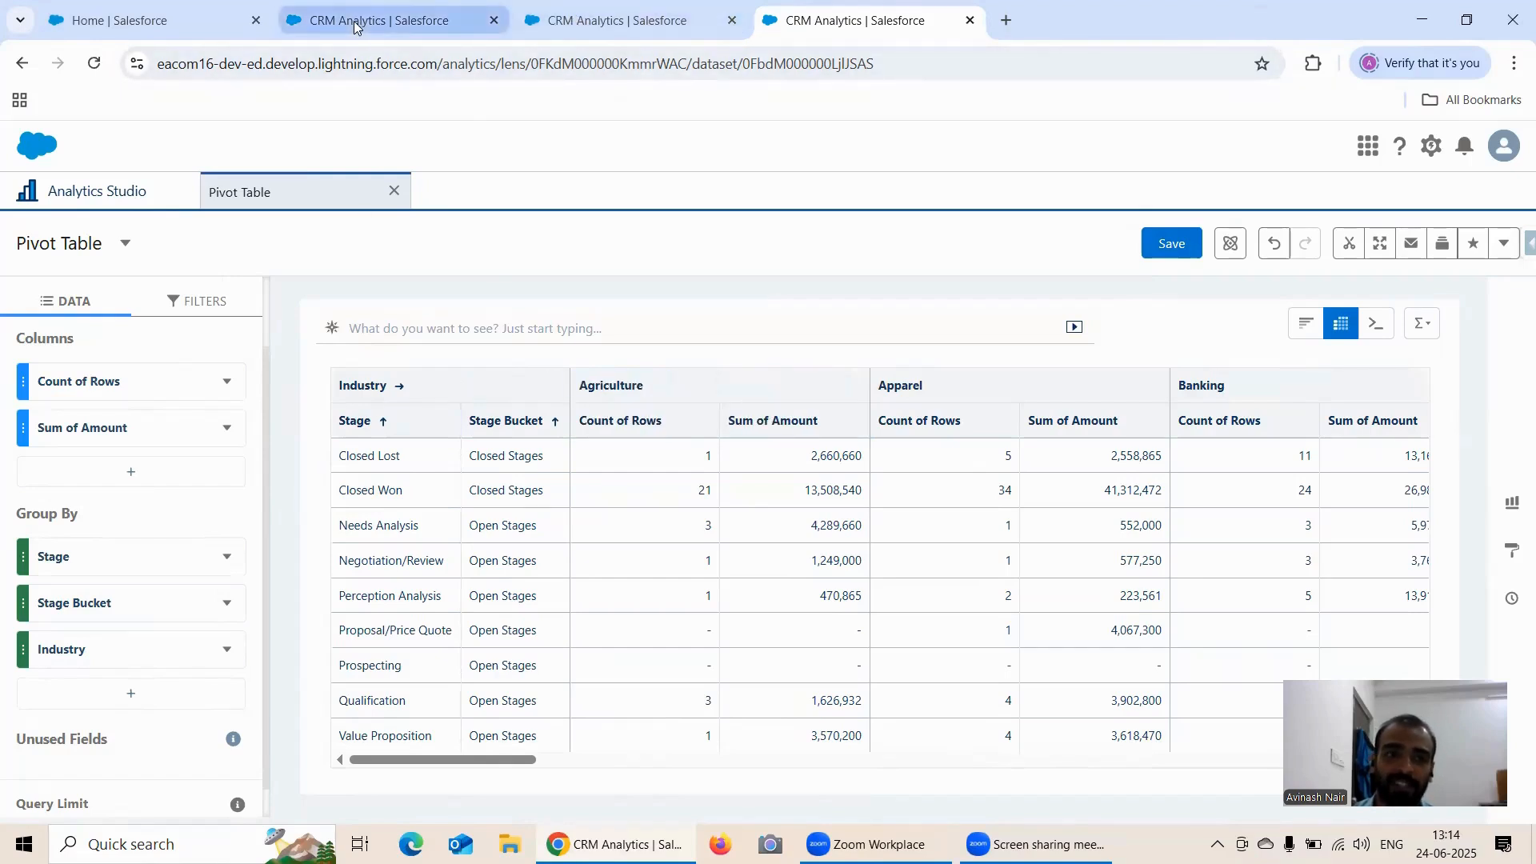
click(190, 371)
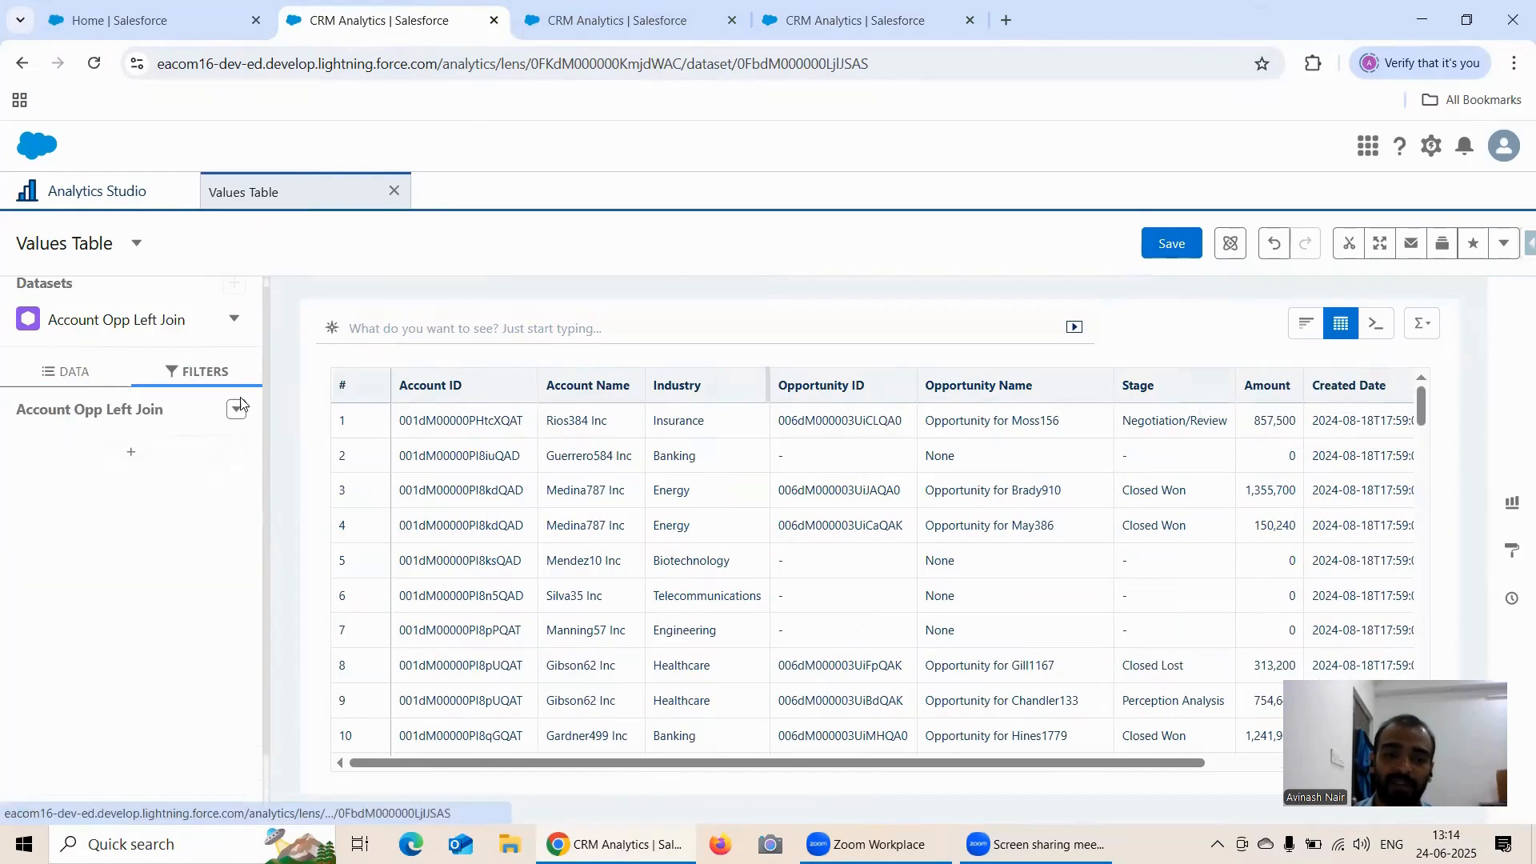
click(72, 375)
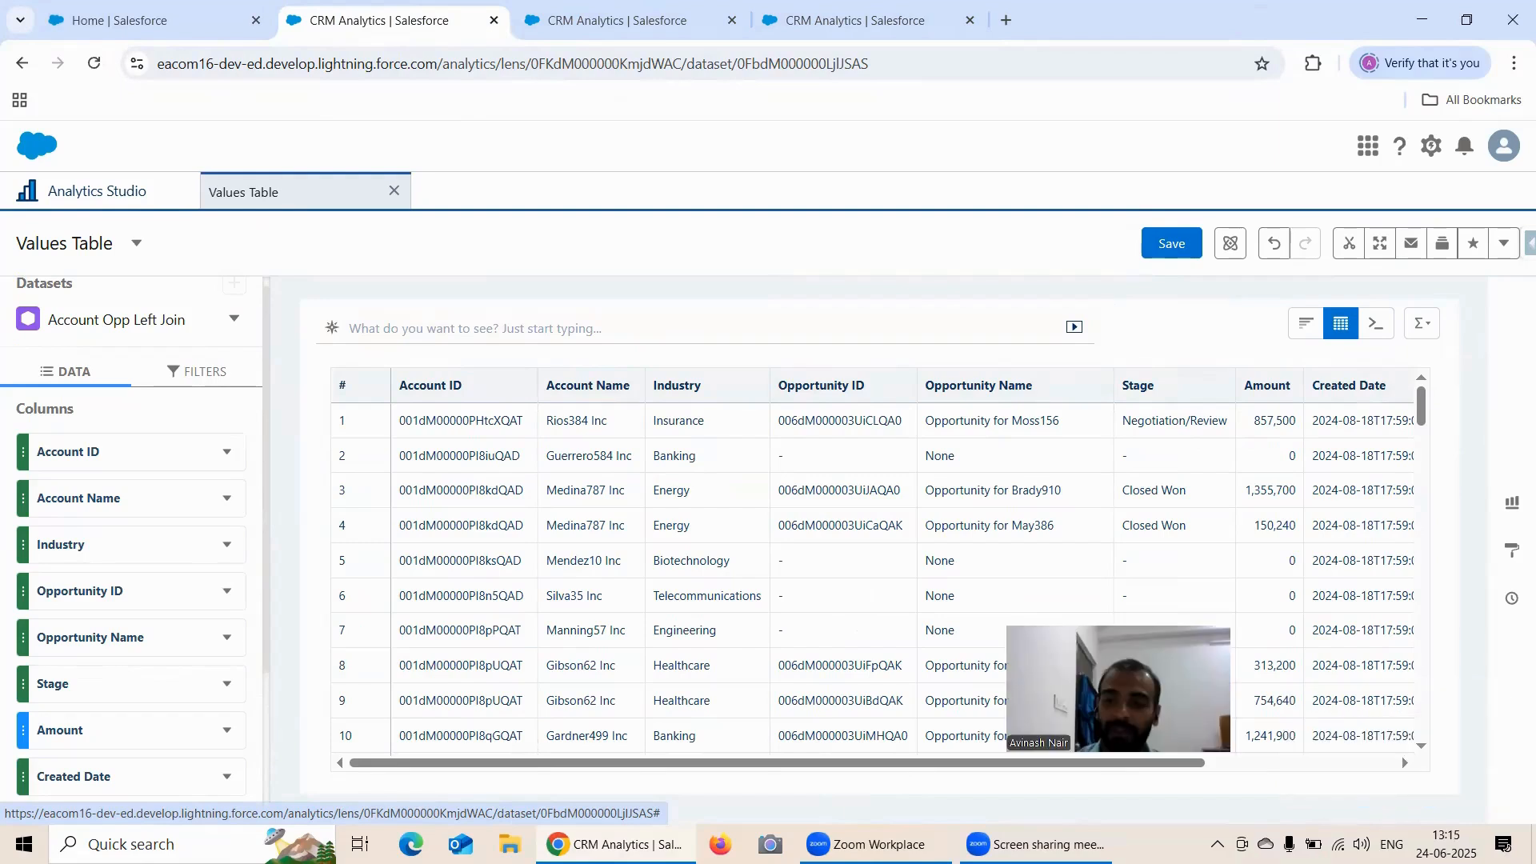
Step: Open the formatting properties of the Values Table lens and examine its themes and table property sections
click(1512, 550)
scroll(1405, 420, down, 3)
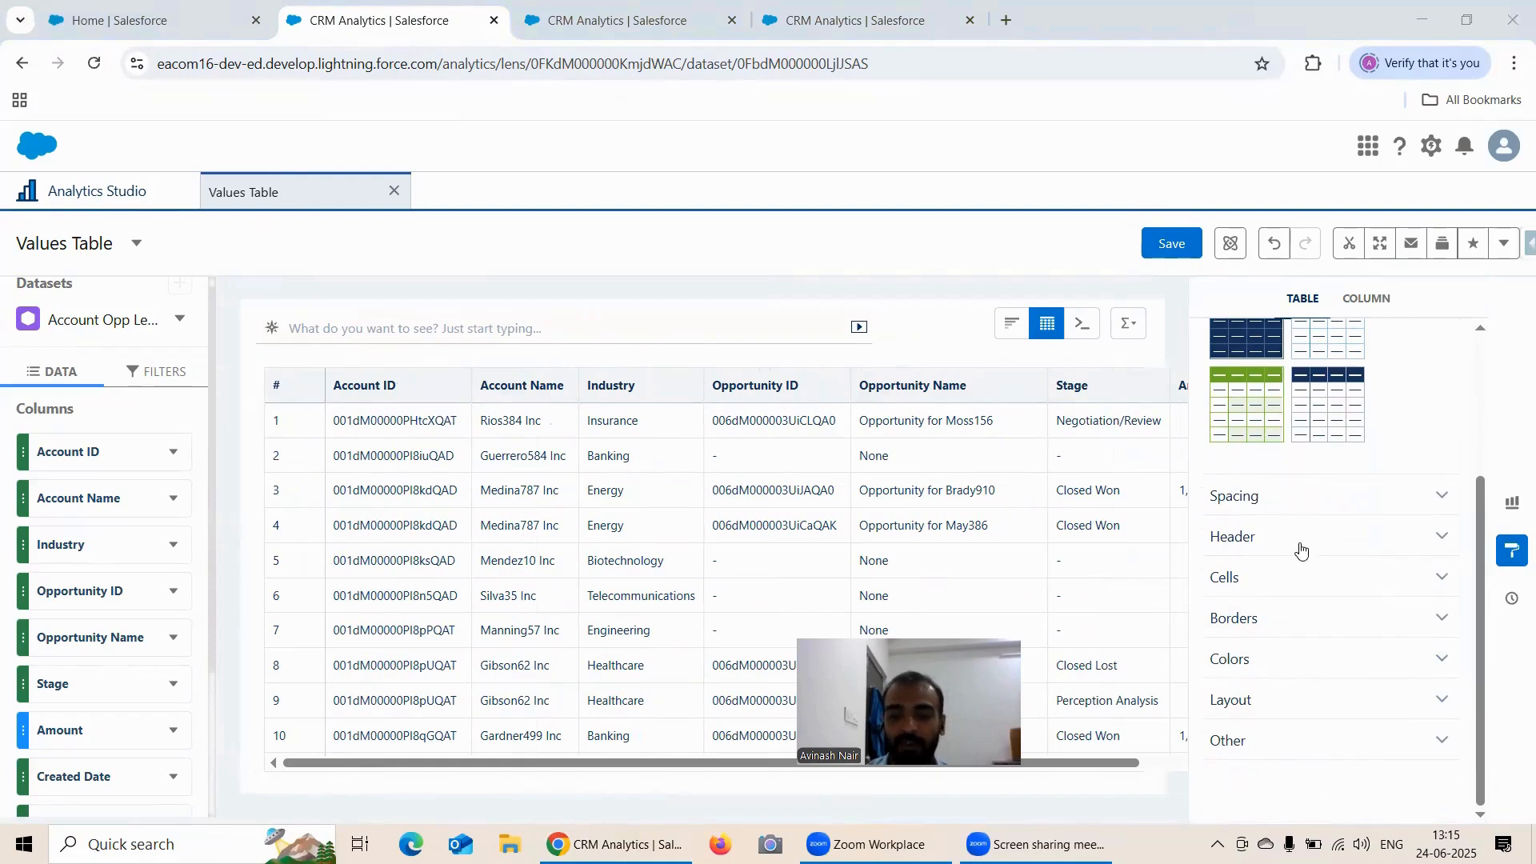
scroll(1303, 542, up, 3)
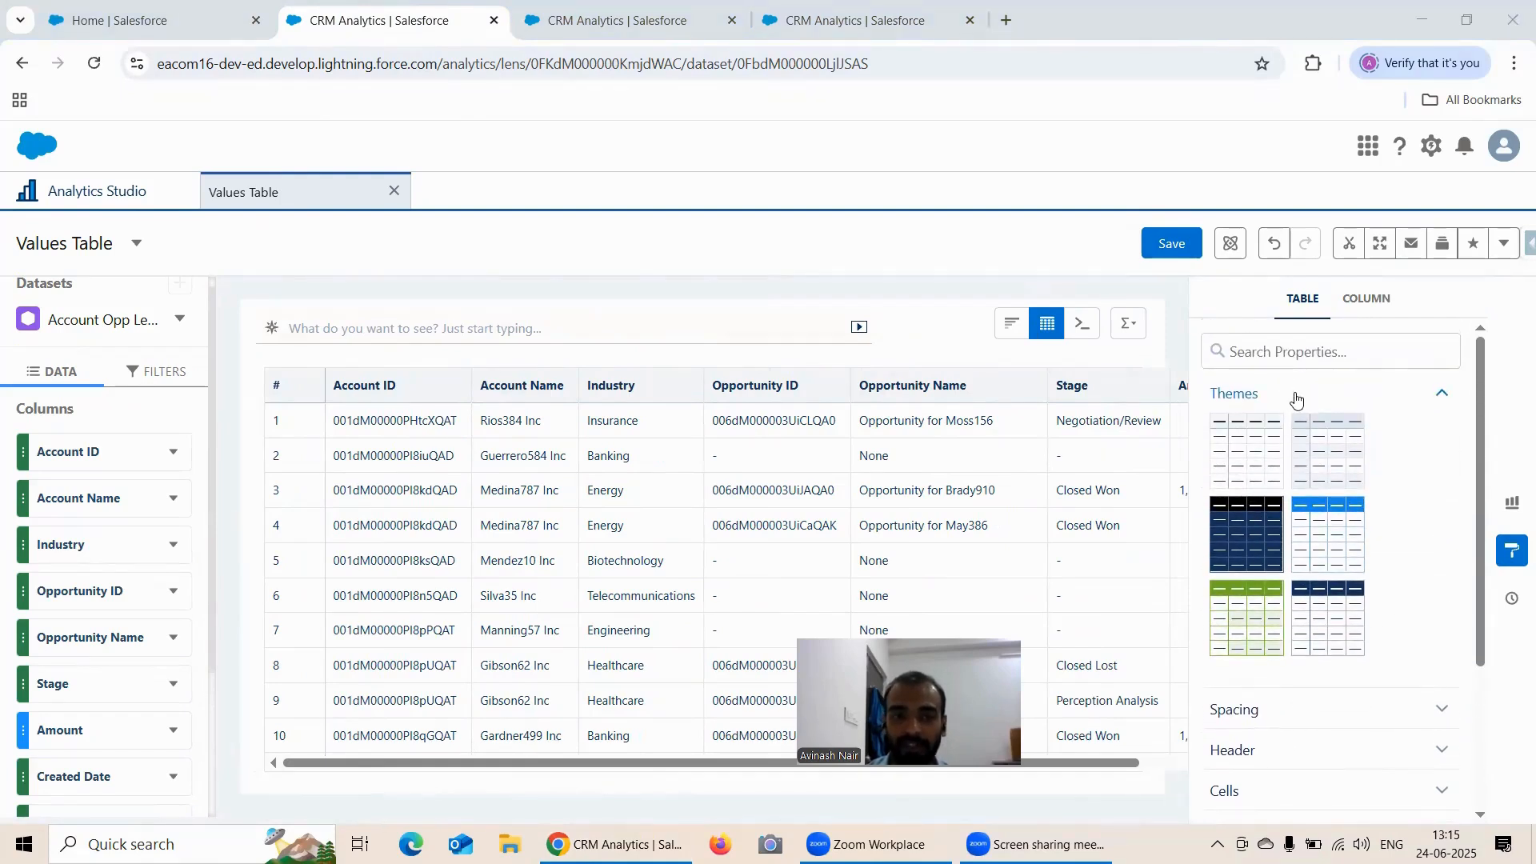
scroll(1427, 396, down, 1)
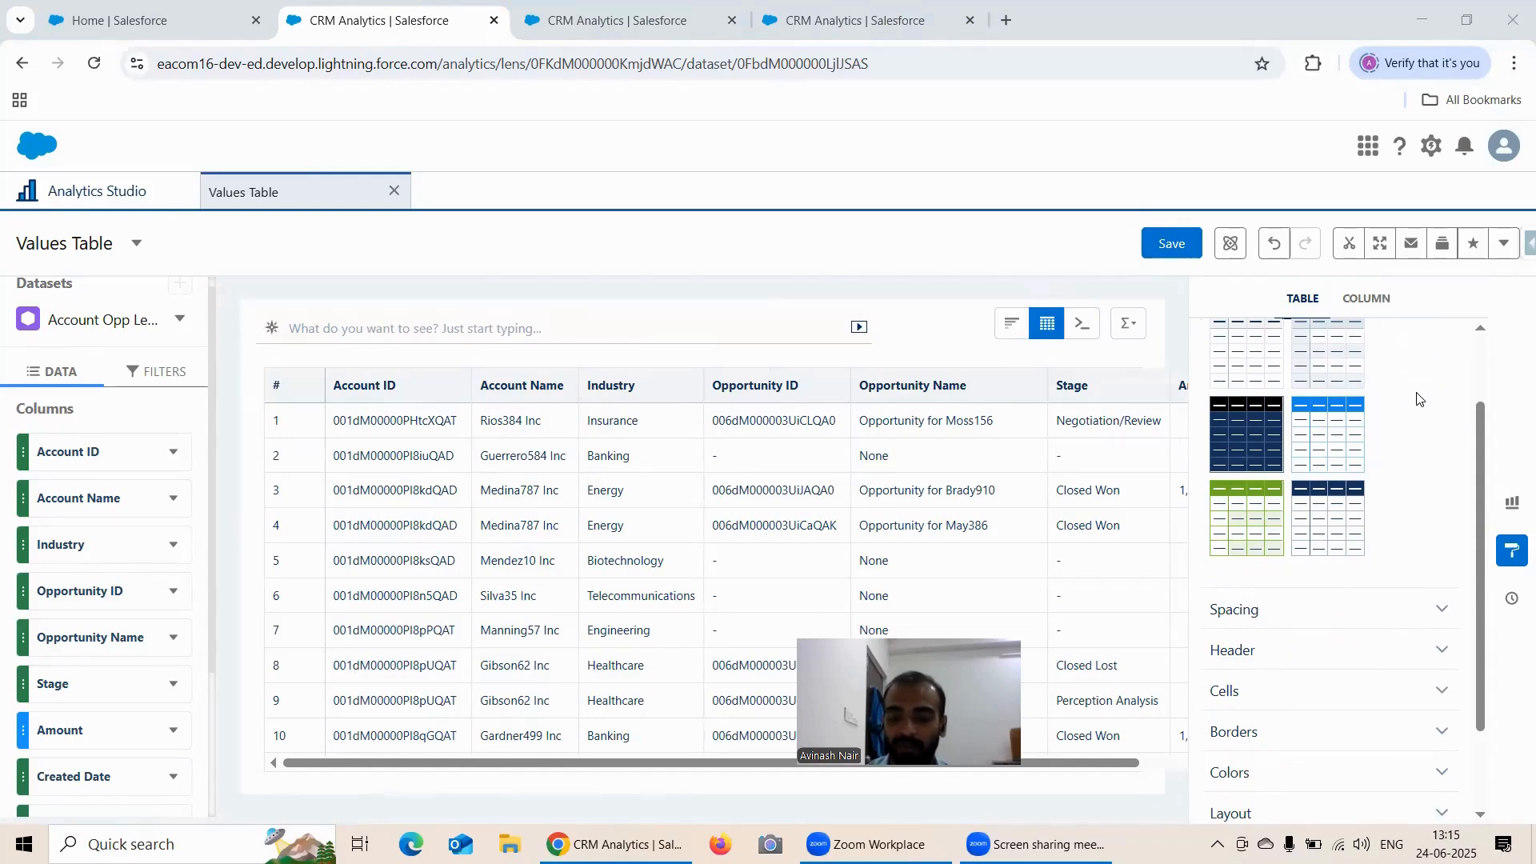
Step: Save the updated Compare Table and Pivot Table lenses under their existing names
click(664, 17)
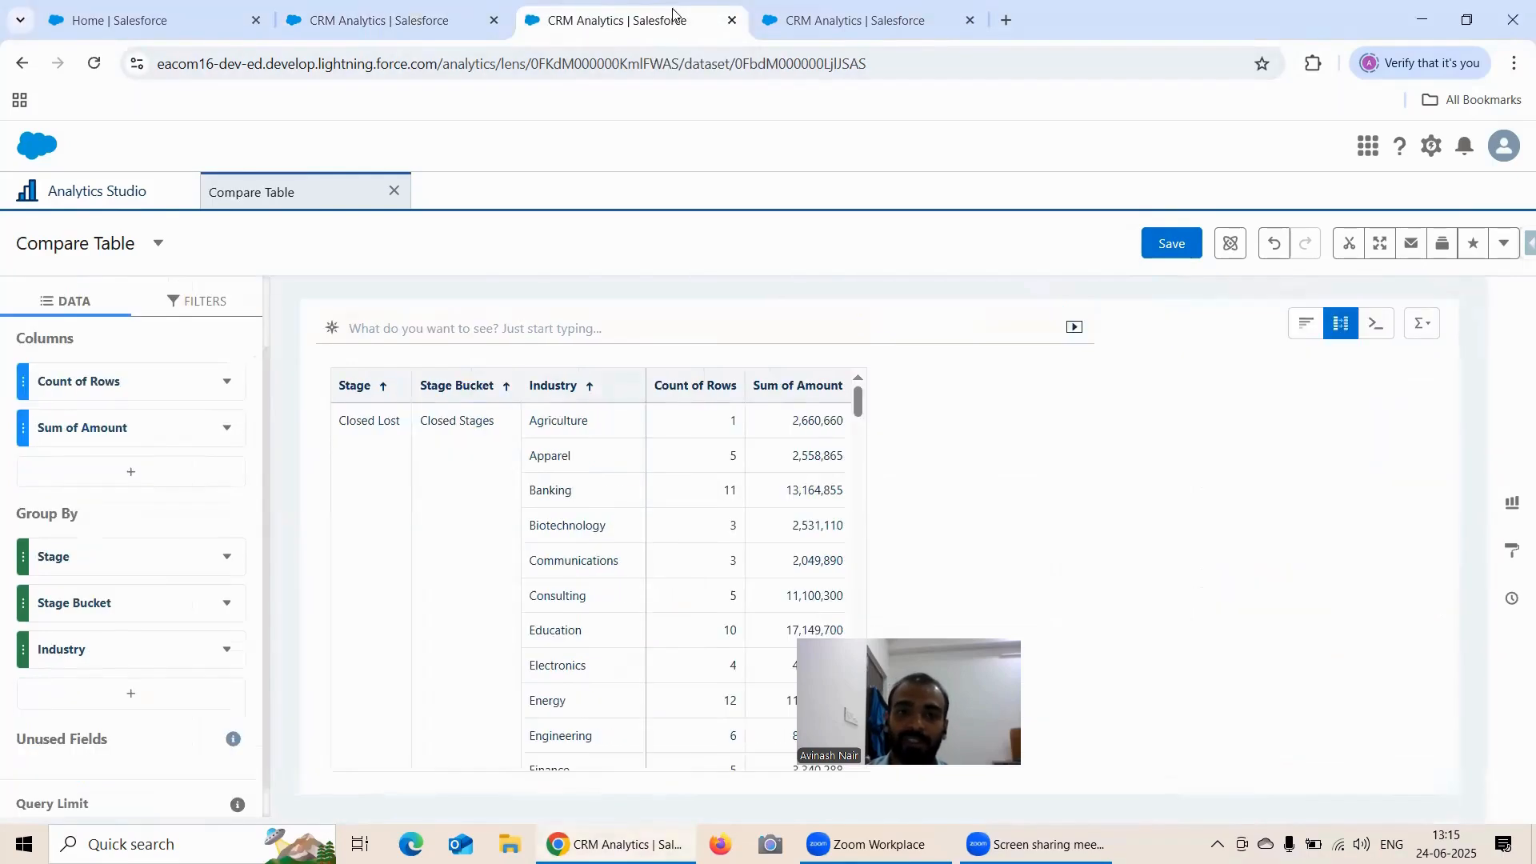
click(853, 16)
click(416, 20)
click(600, 17)
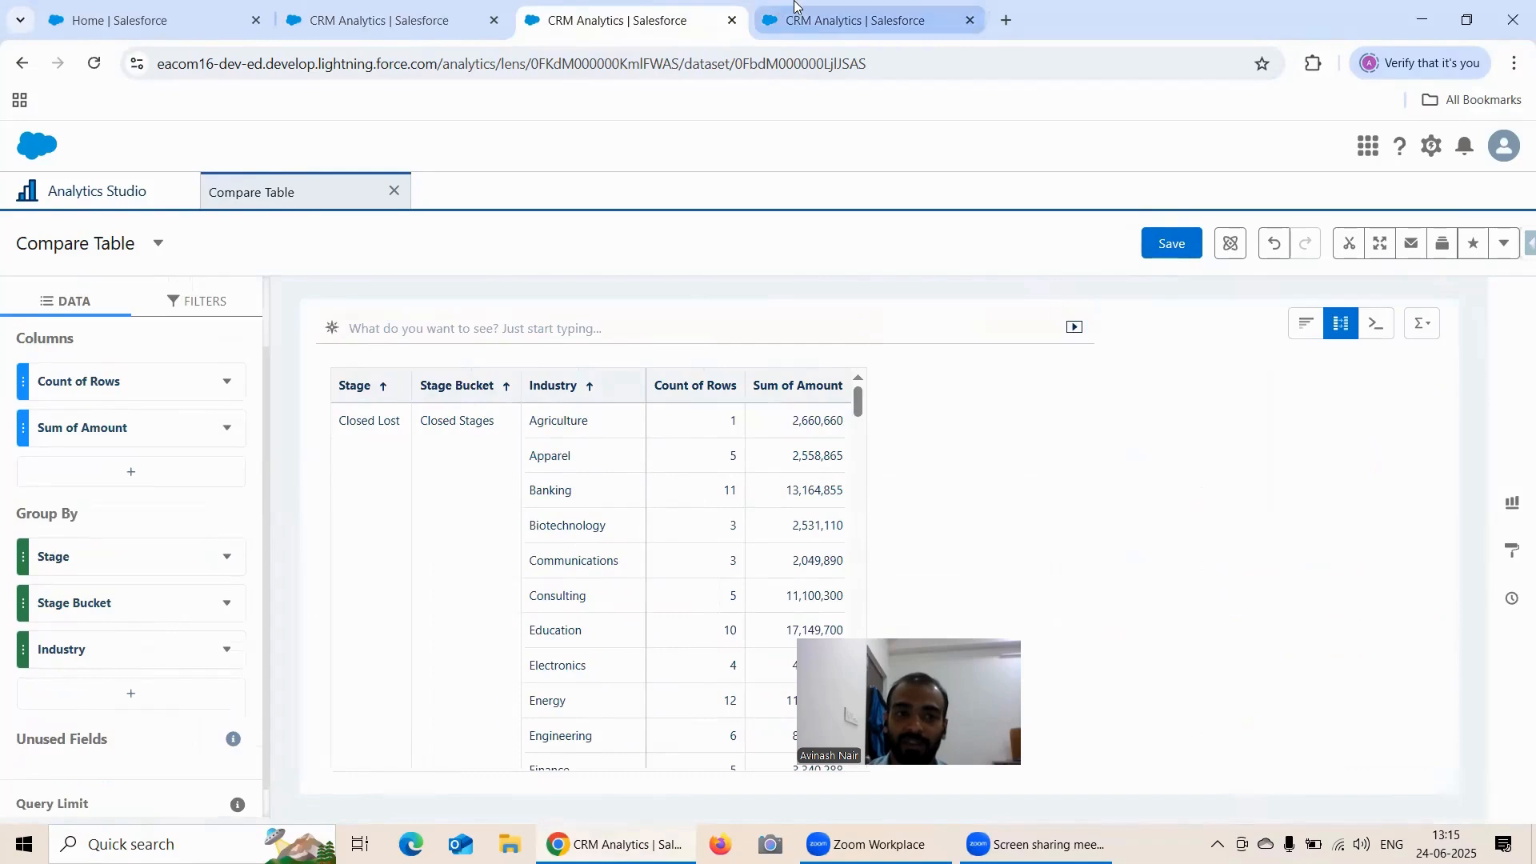
click(1171, 244)
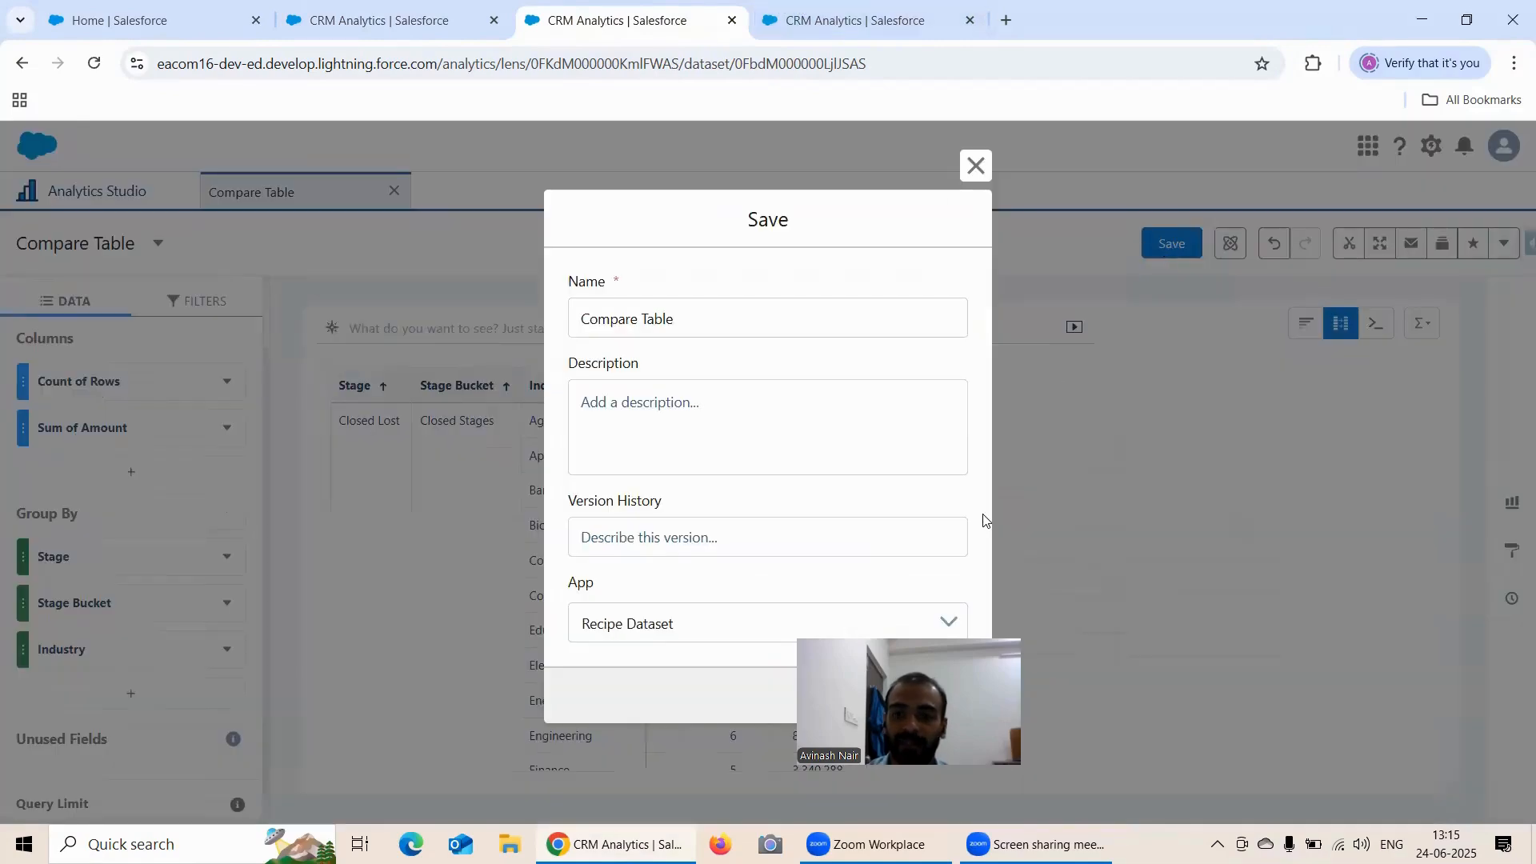
click(836, 19)
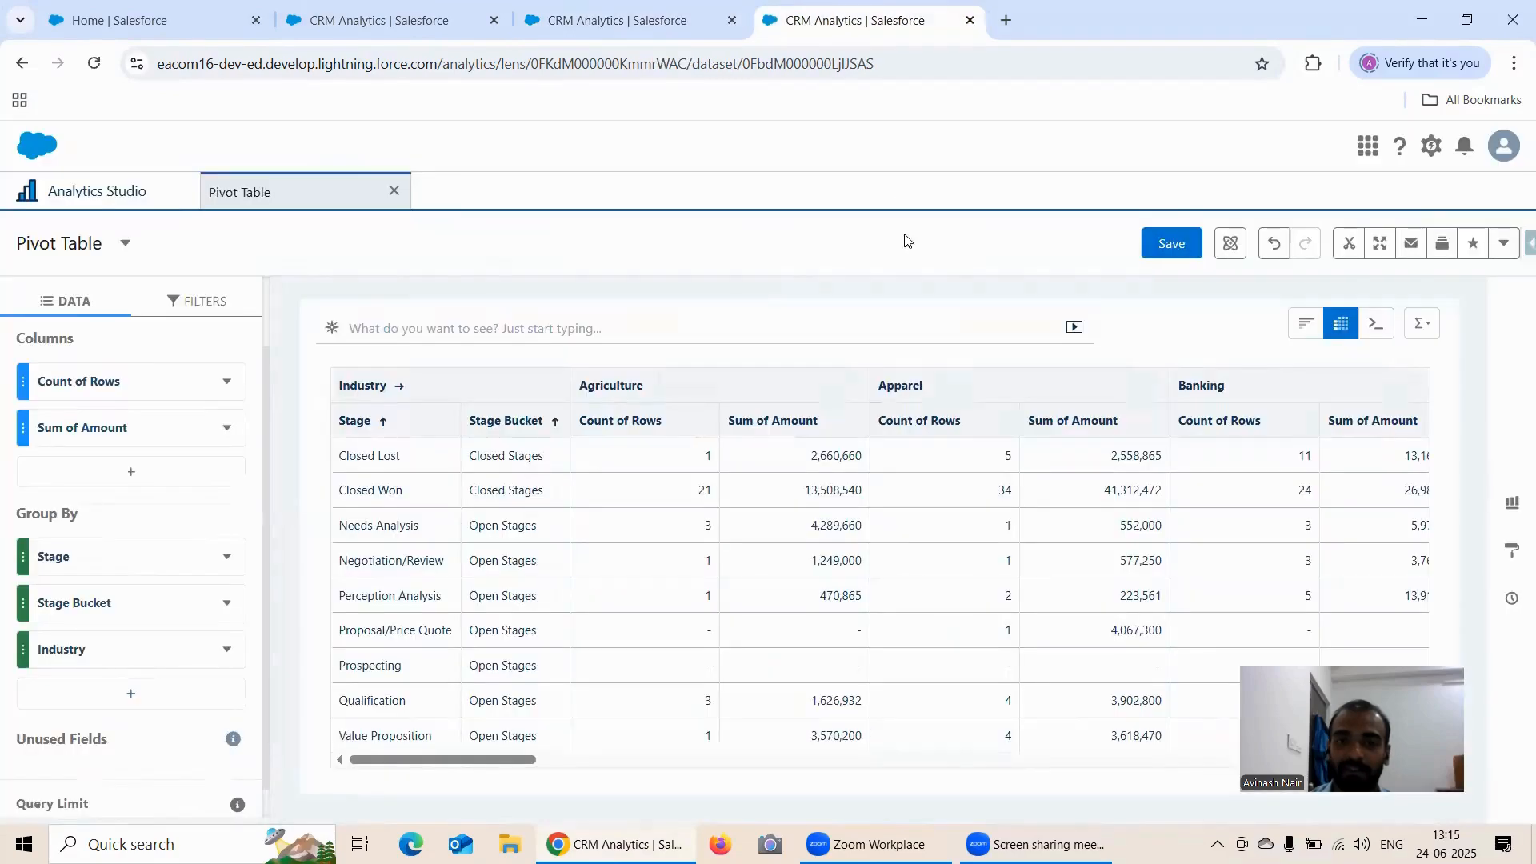
click(1157, 251)
click(952, 695)
Step: Examine the table-level and column-level formatting properties of the Values Table lens
click(392, 20)
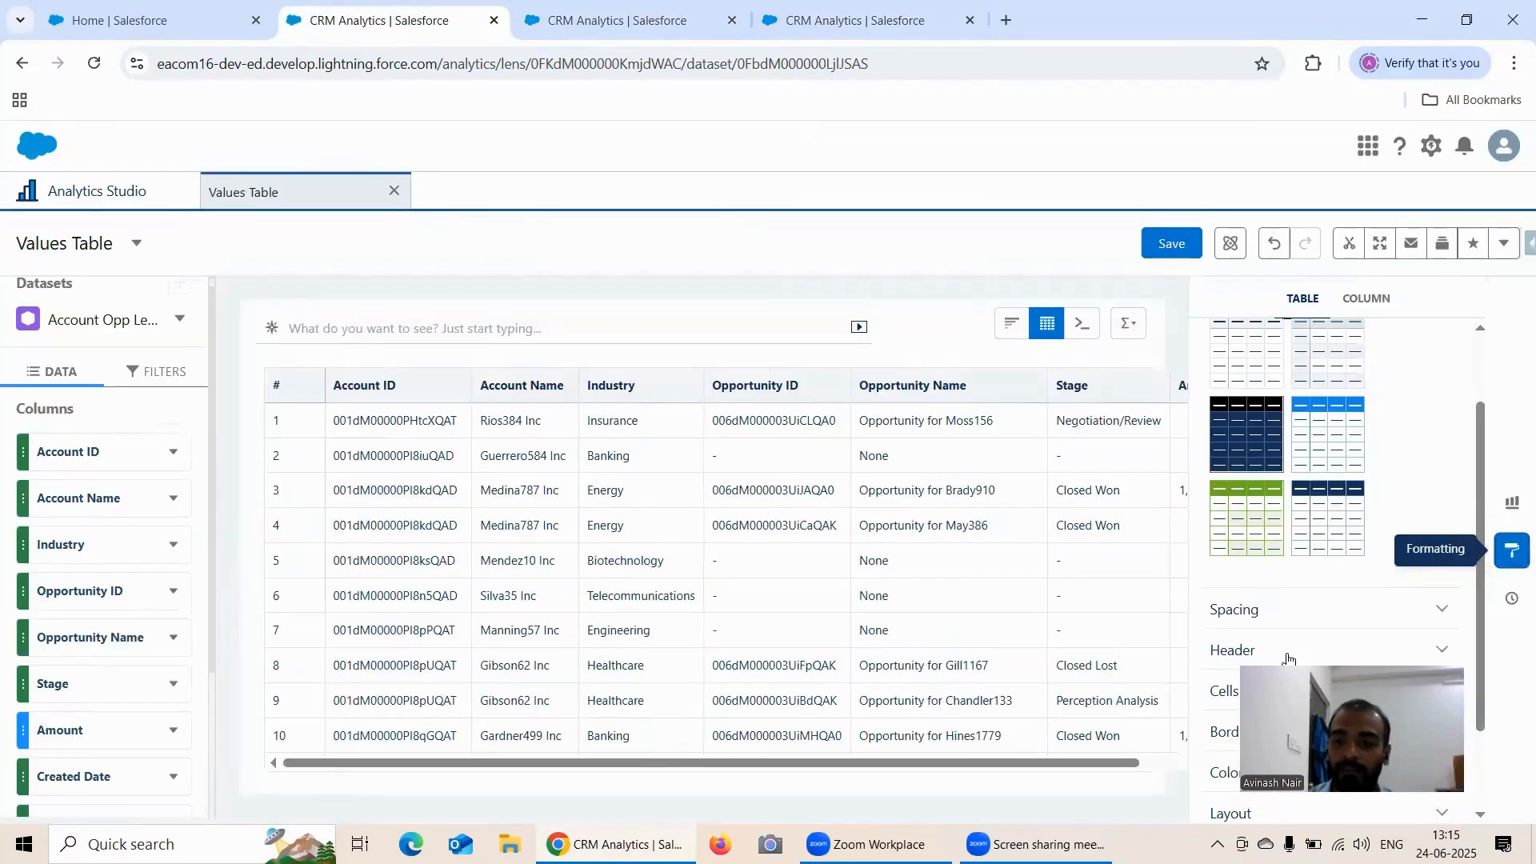
scroll(1284, 534, down, 2)
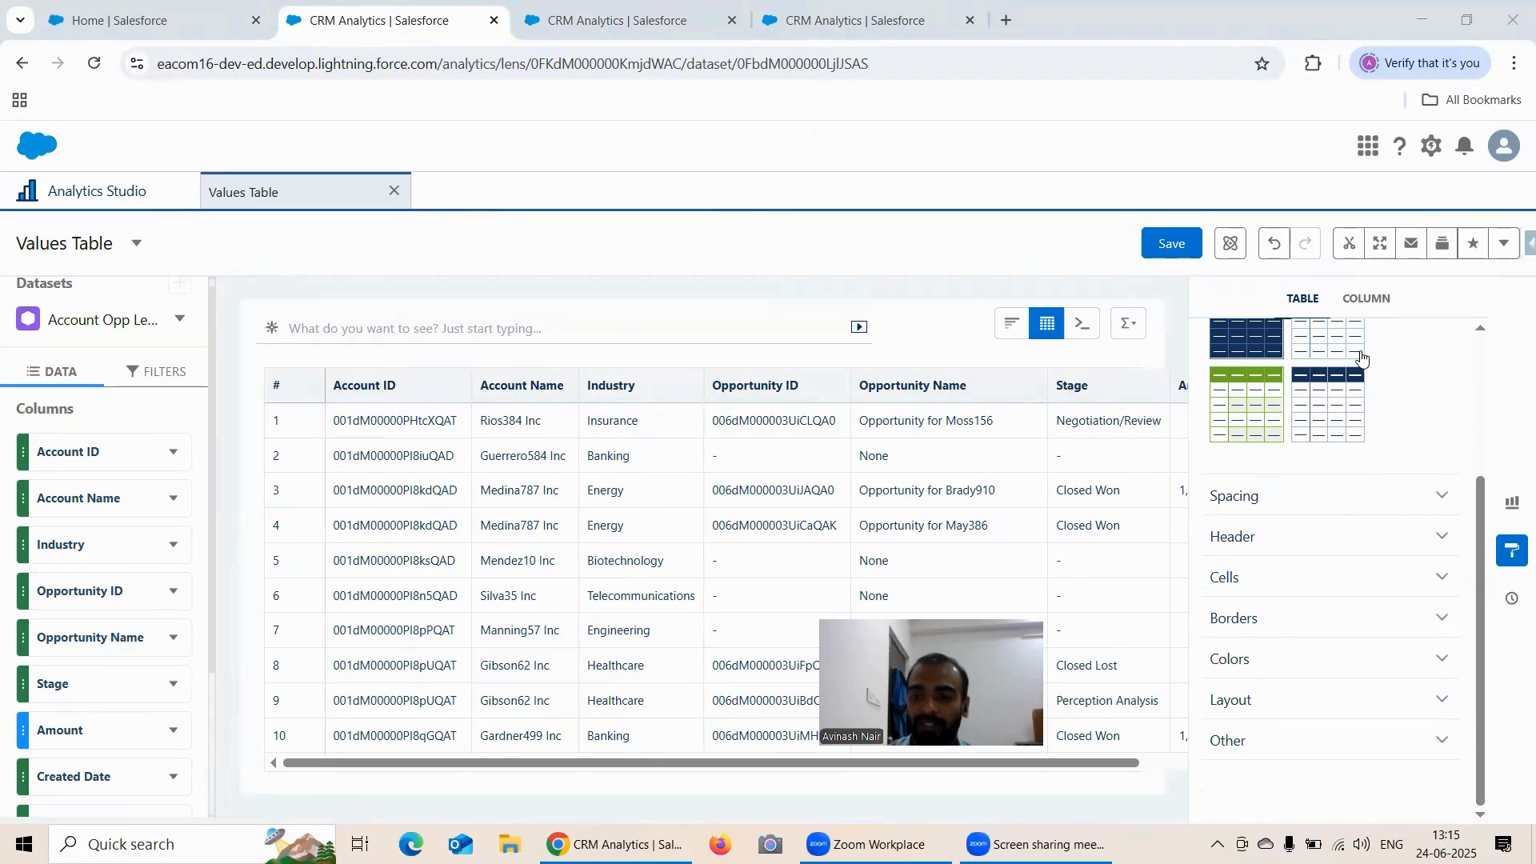
click(1380, 301)
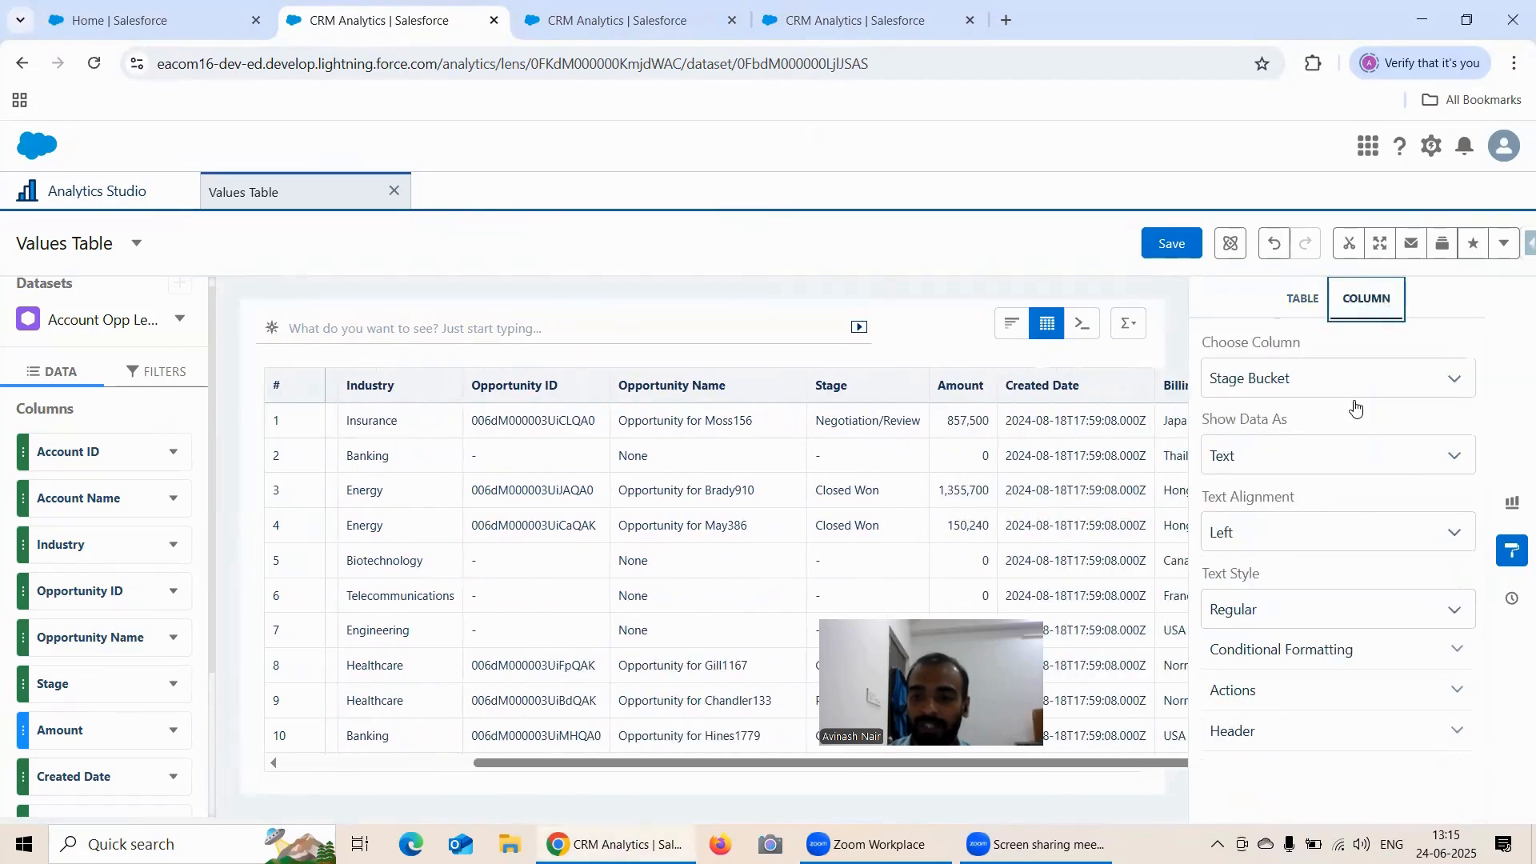
click(1302, 298)
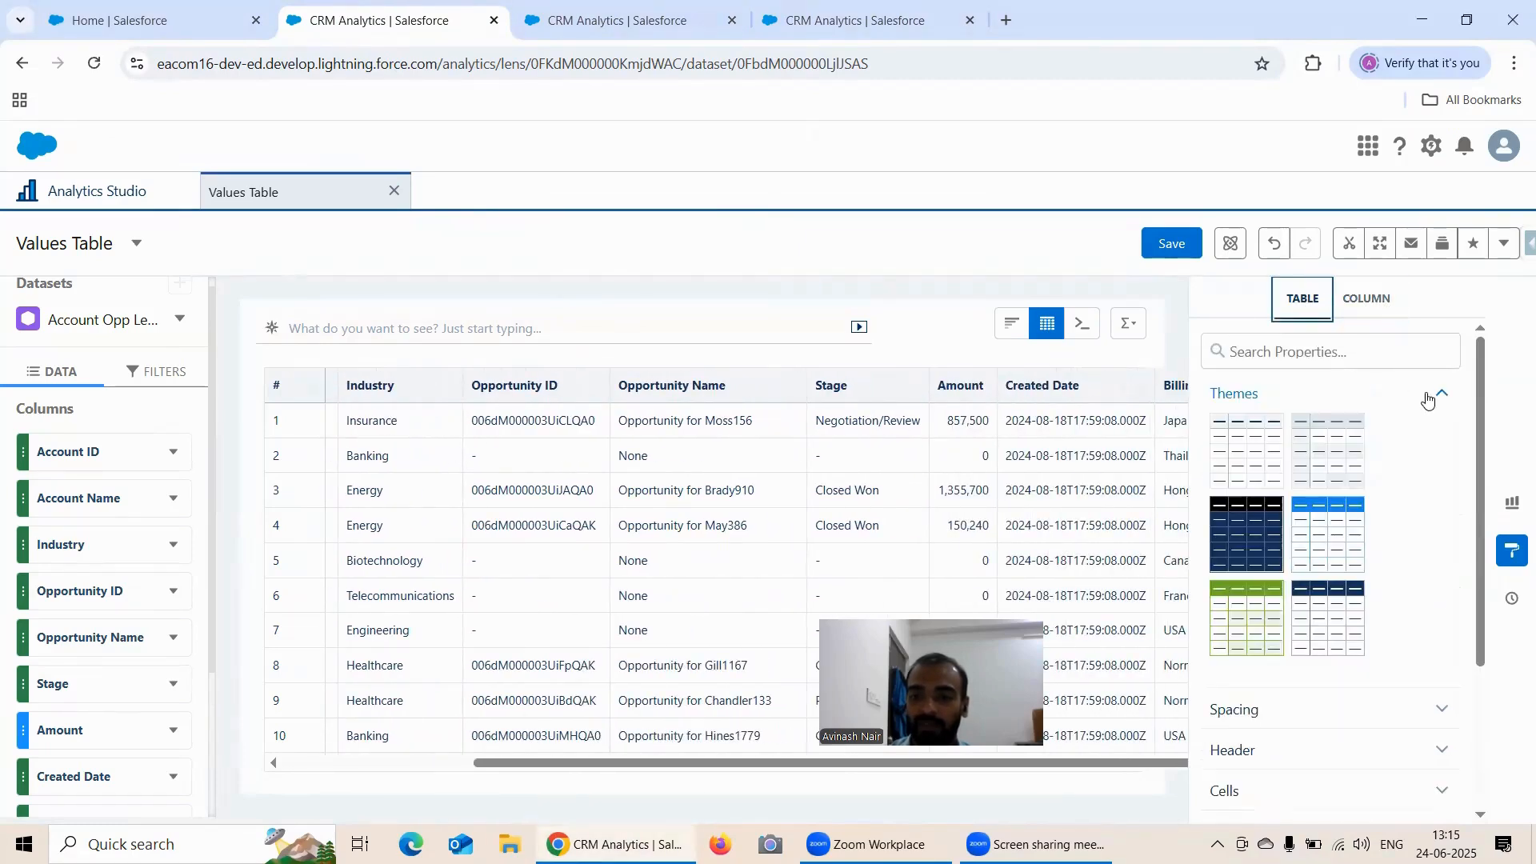
scroll(1427, 418, down, 2)
scroll(1427, 418, down, 1)
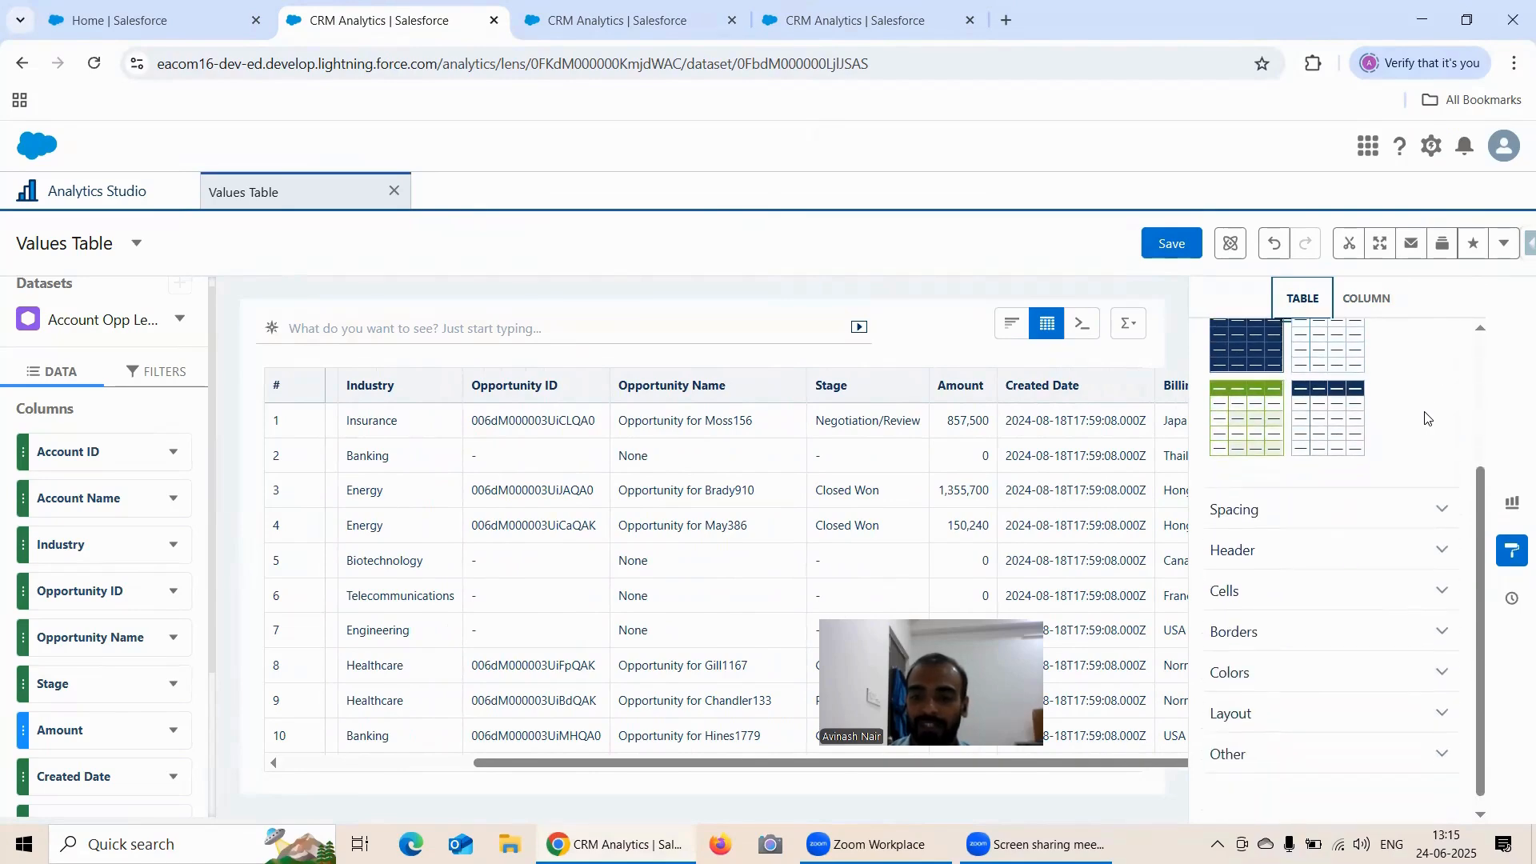